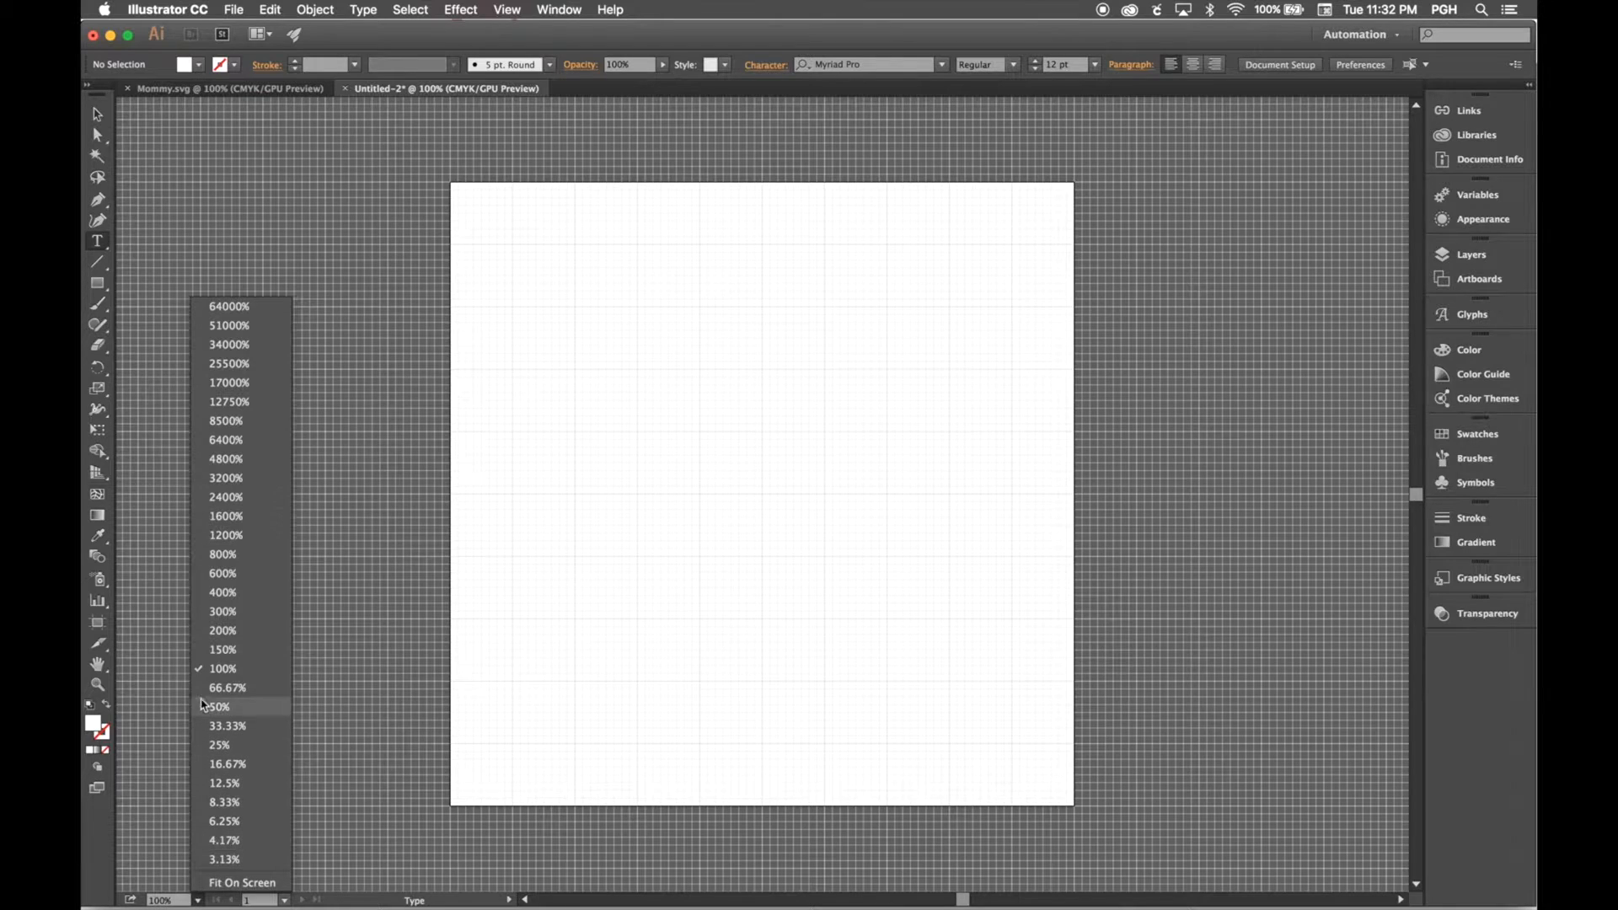
Add the text line "Test For Youtube" in the upper part of the artboard
click(236, 651)
click(223, 650)
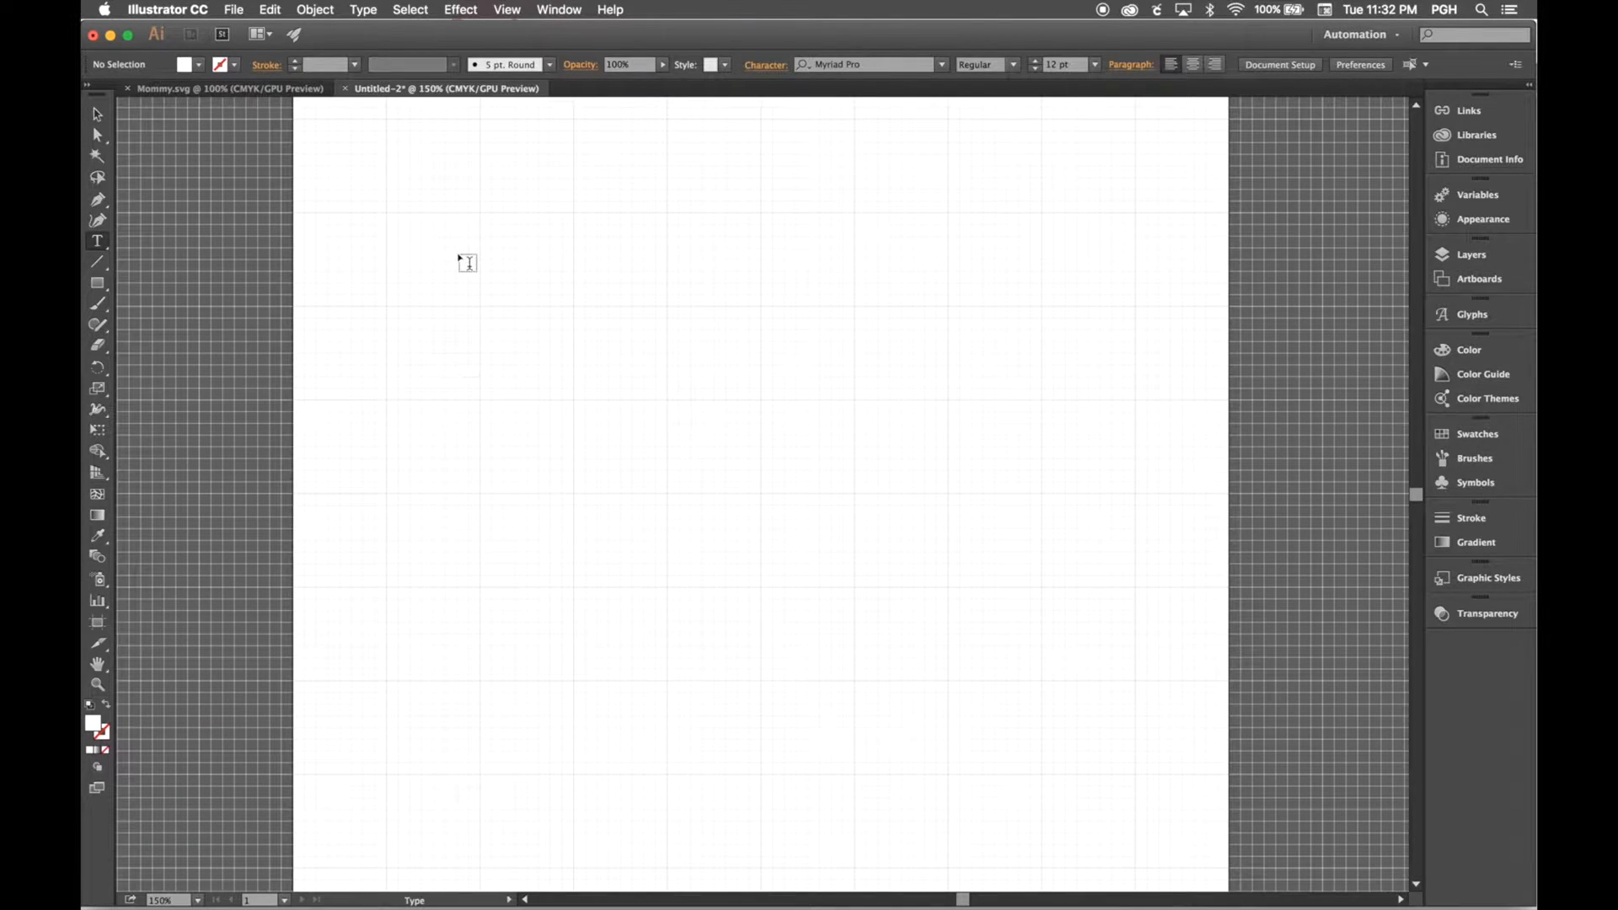
click(458, 251)
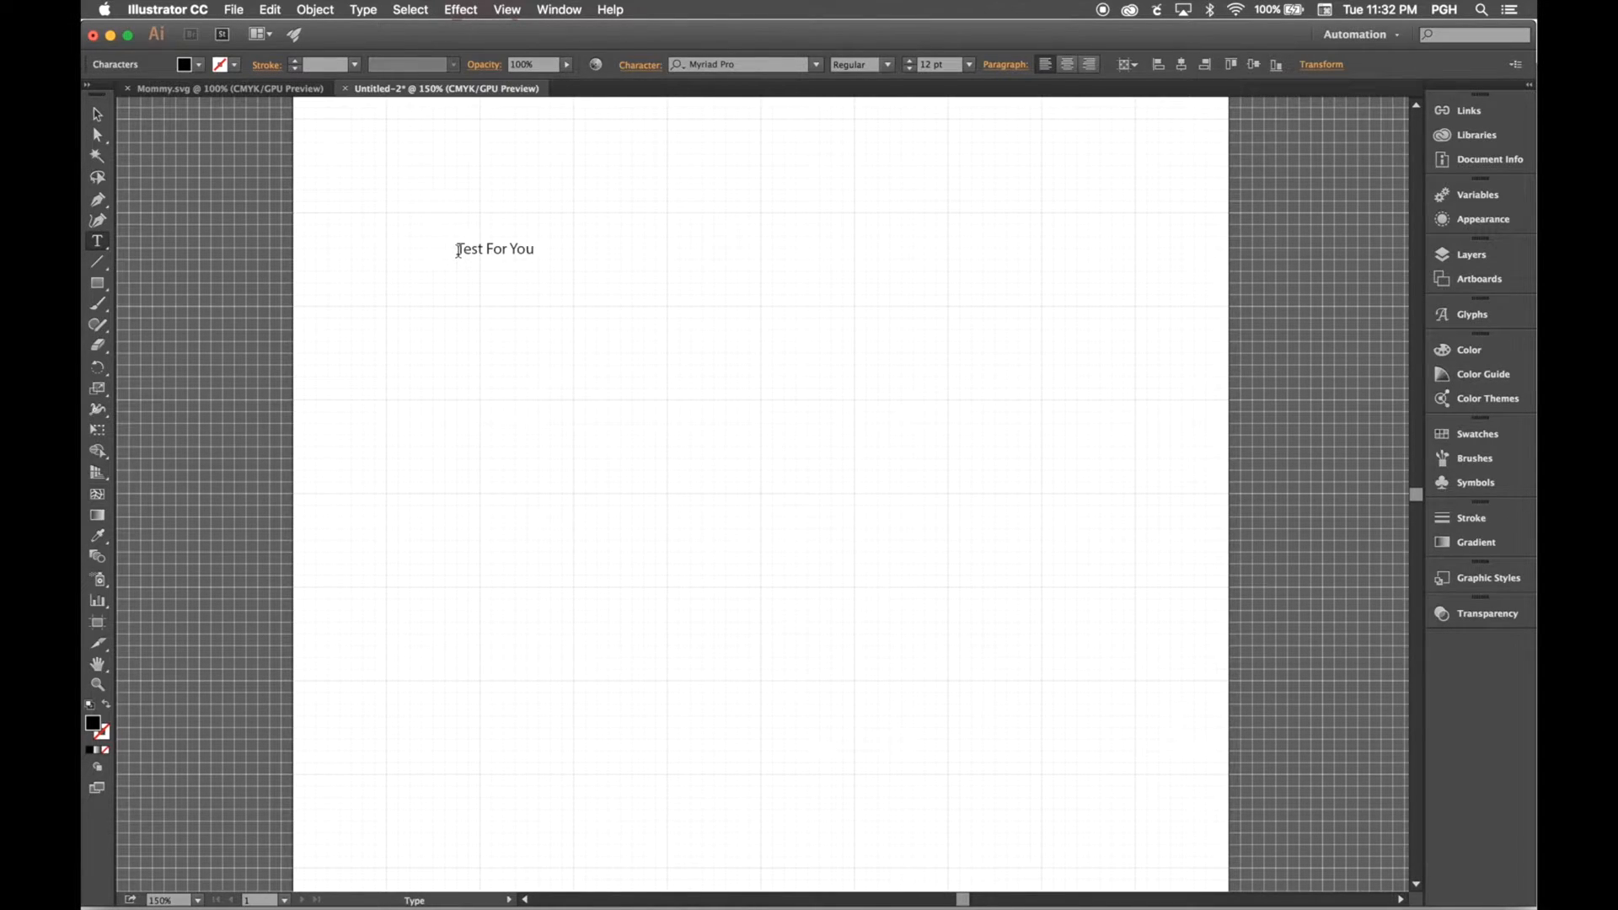
Set the "Test For Youtube" text to the Give It Your Heart font at 72 pt
triple_click(522, 253)
click(744, 65)
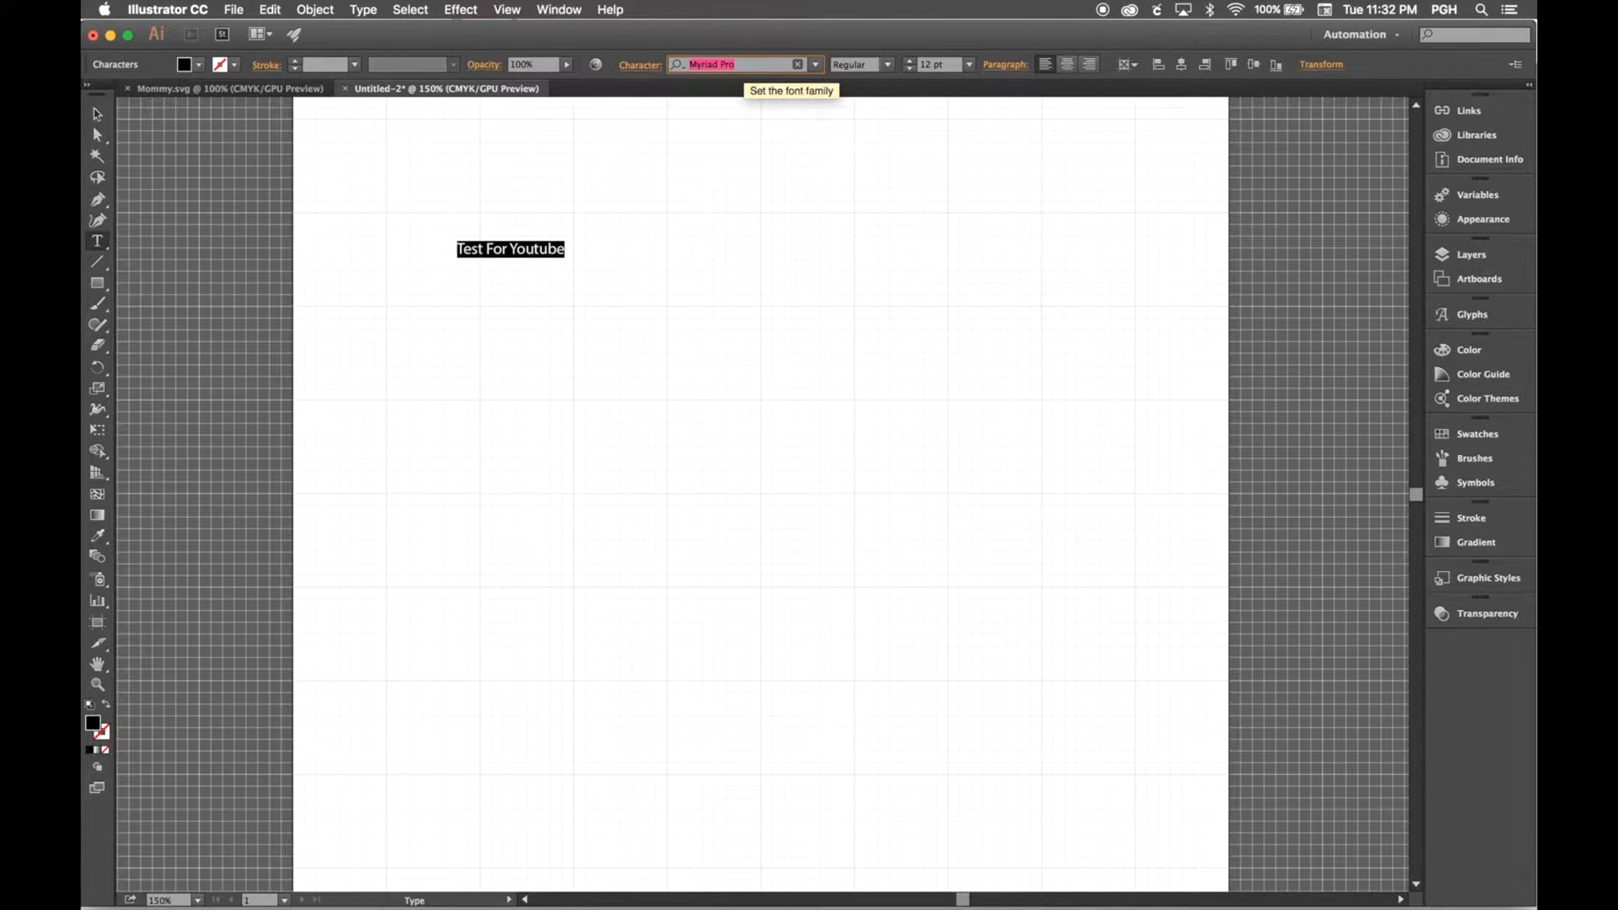
text(give)
click(767, 112)
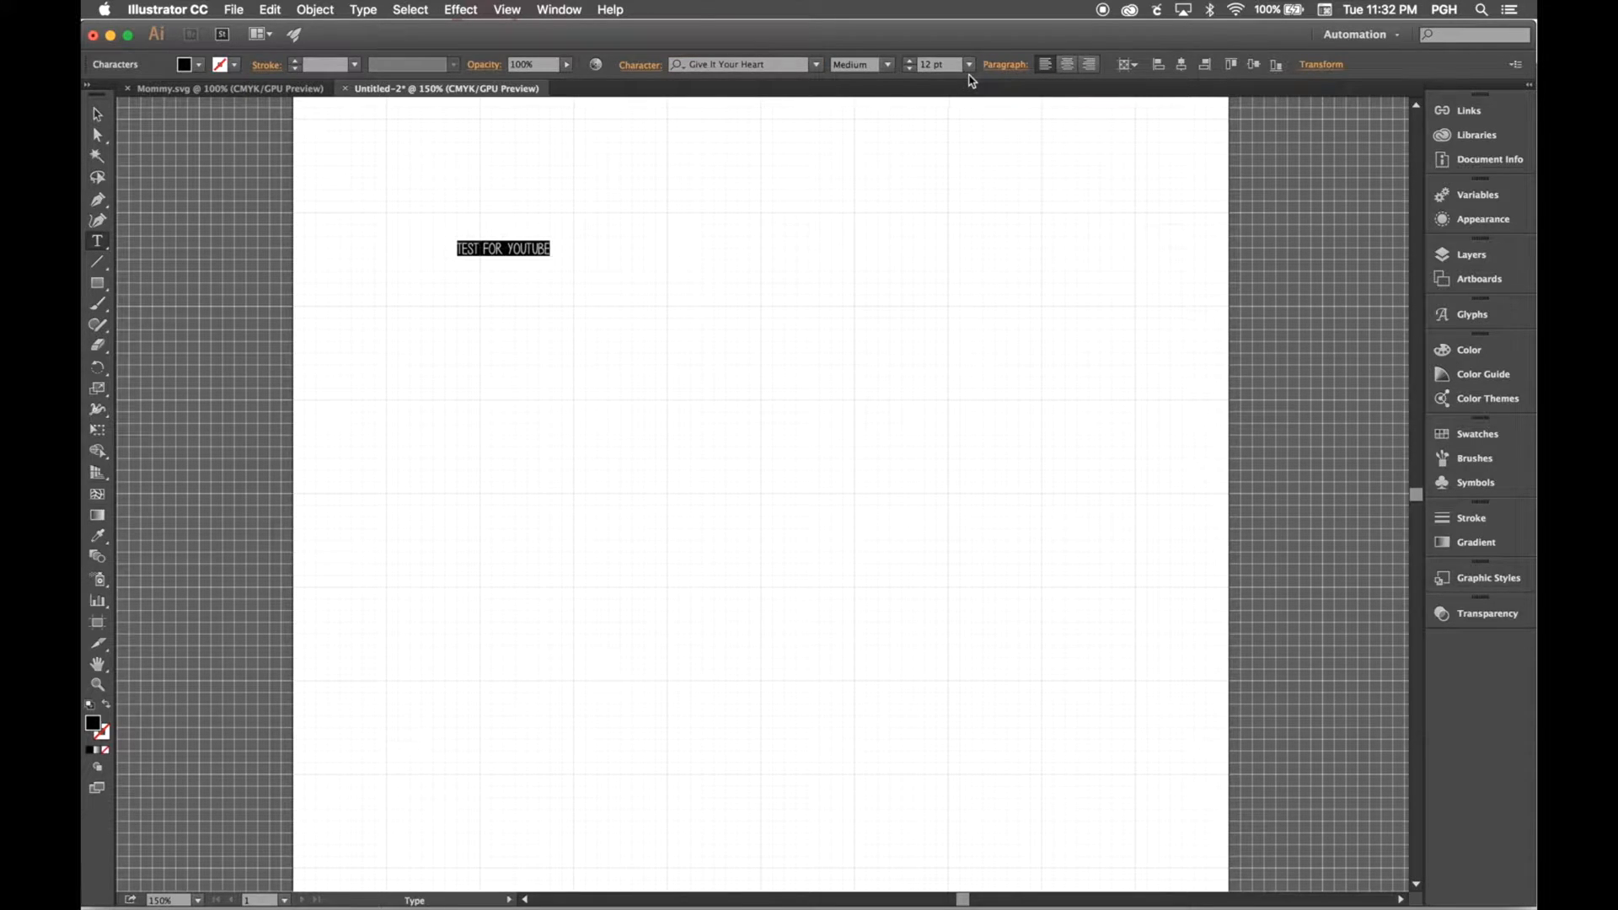
click(969, 65)
click(999, 374)
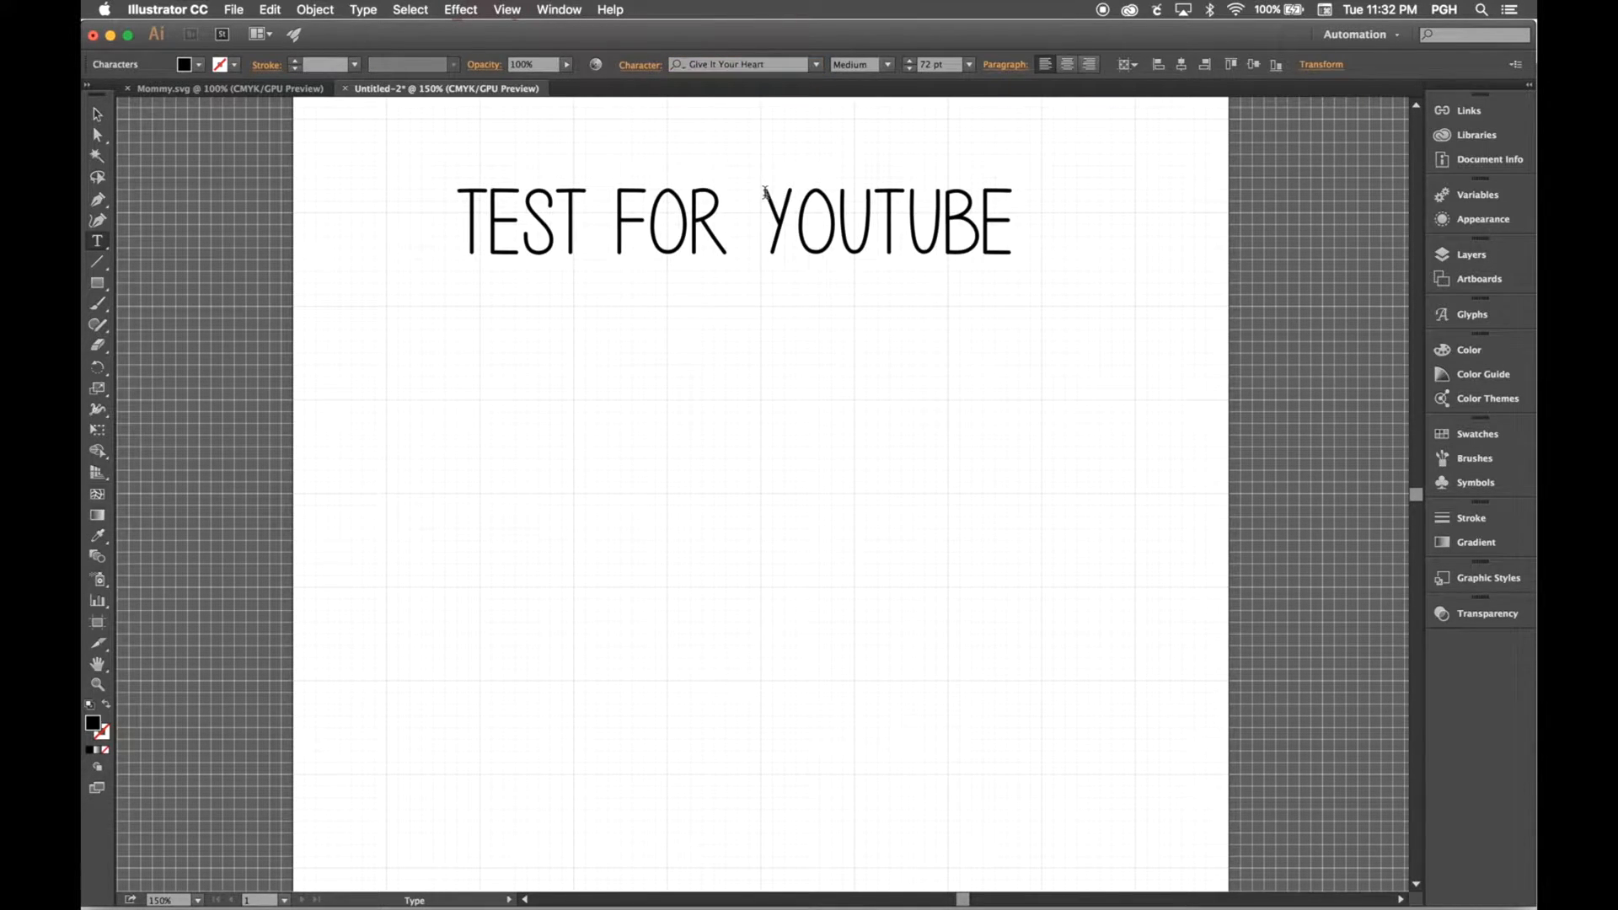
Copy the "Test For Youtube" line and paste a duplicate below it
triple_click(767, 192)
key(super+c)
click(852, 406)
key(super+v)
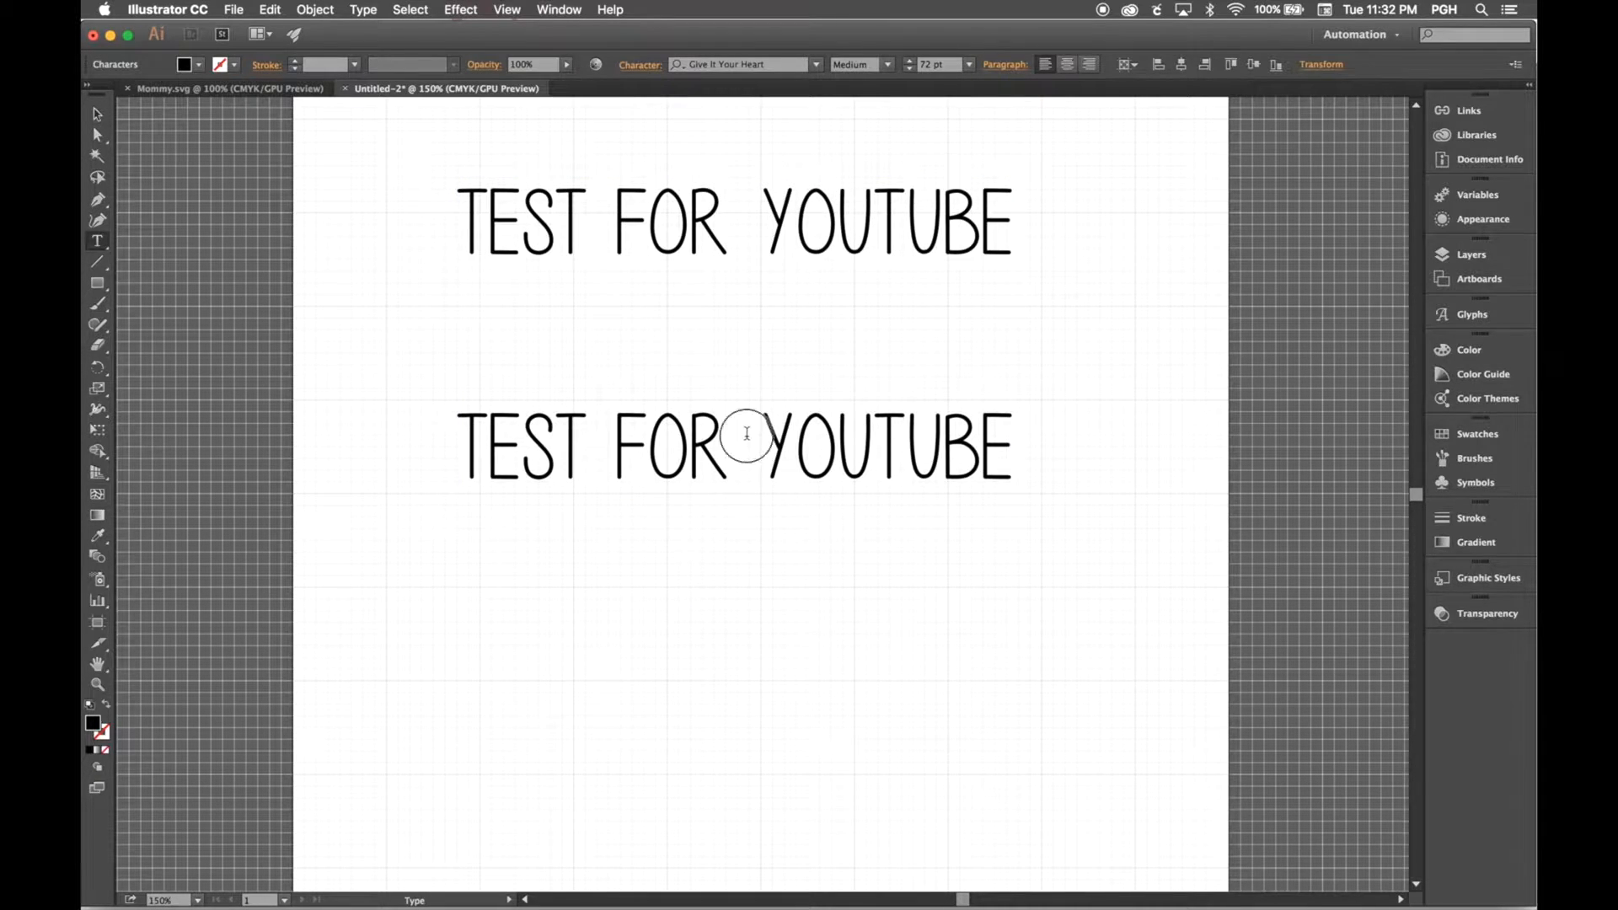
Change the font of the lower text line to arabella
double_click(741, 431)
triple_click(744, 432)
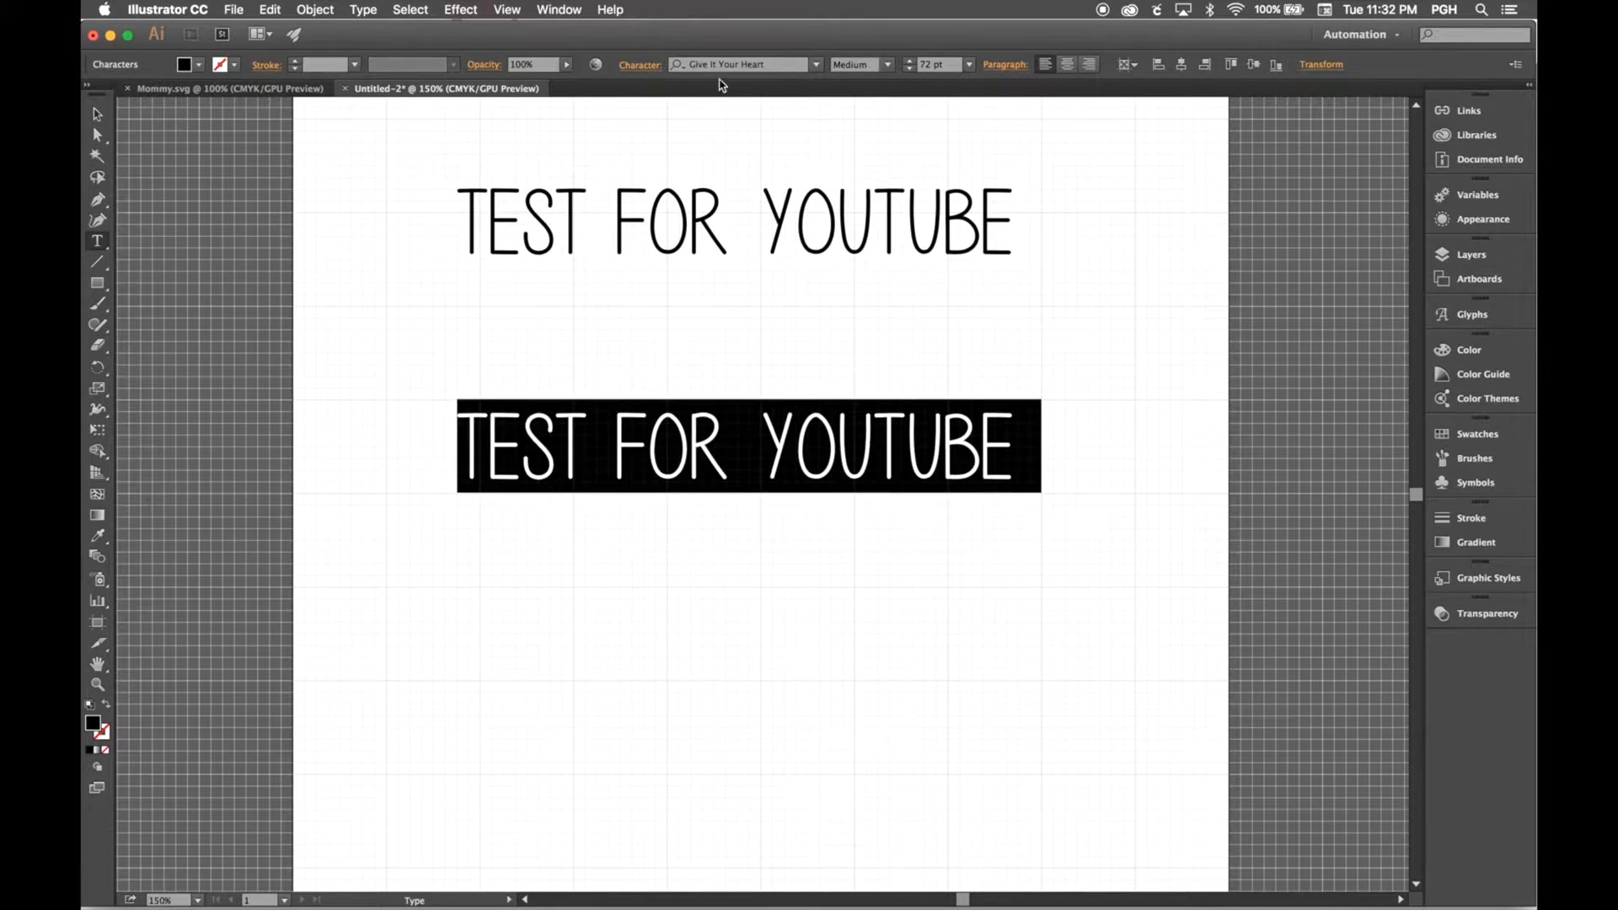
click(743, 65)
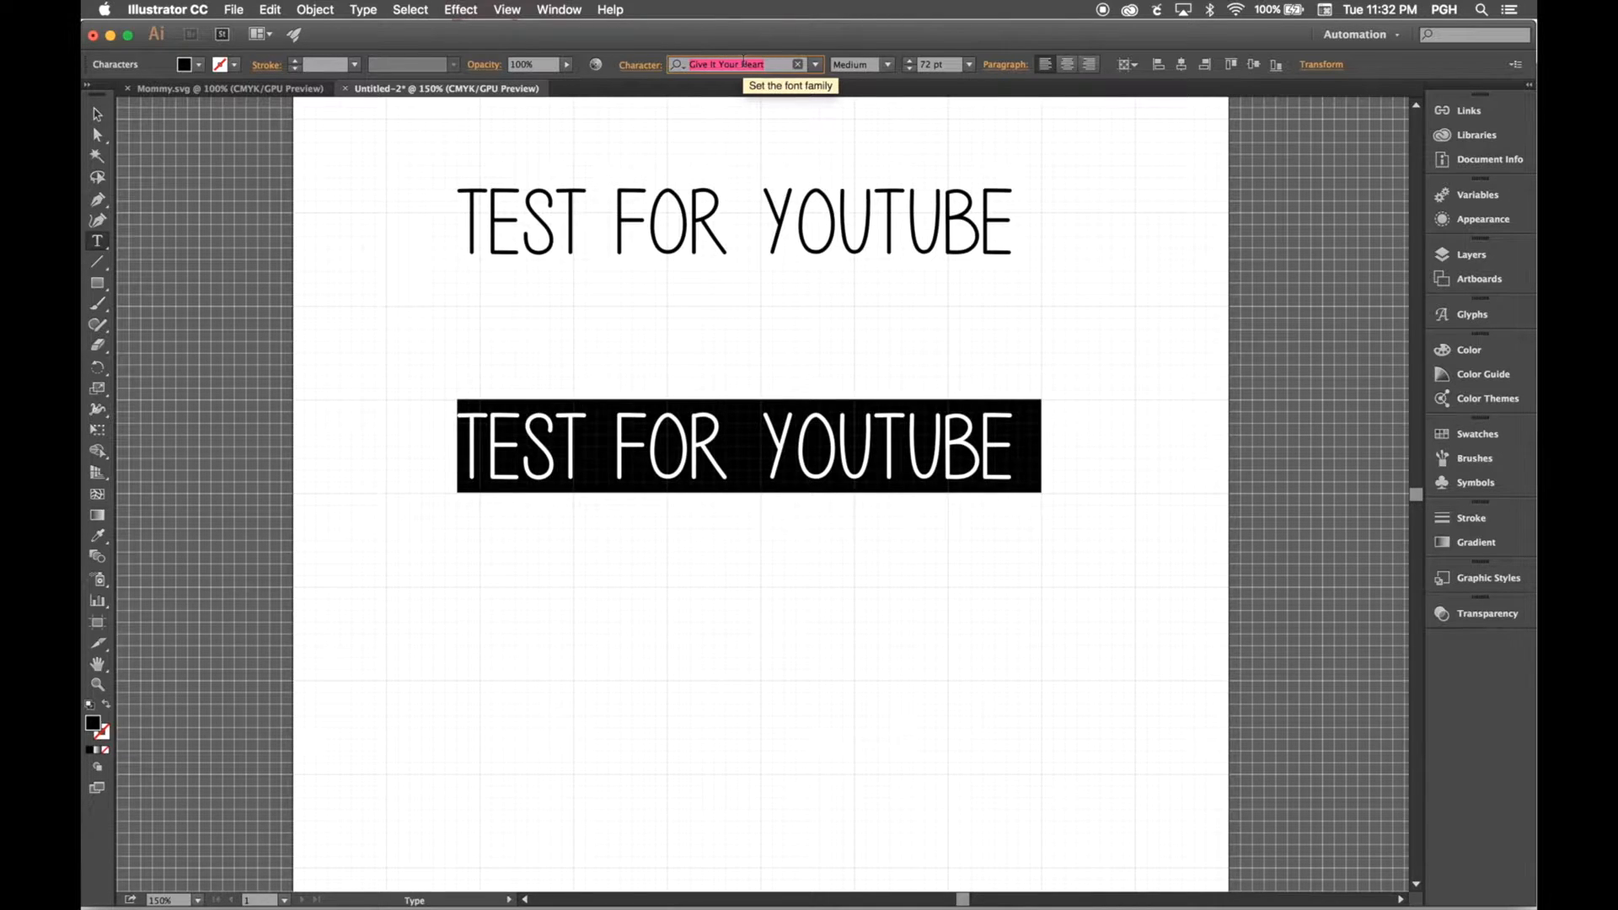
text(ara)
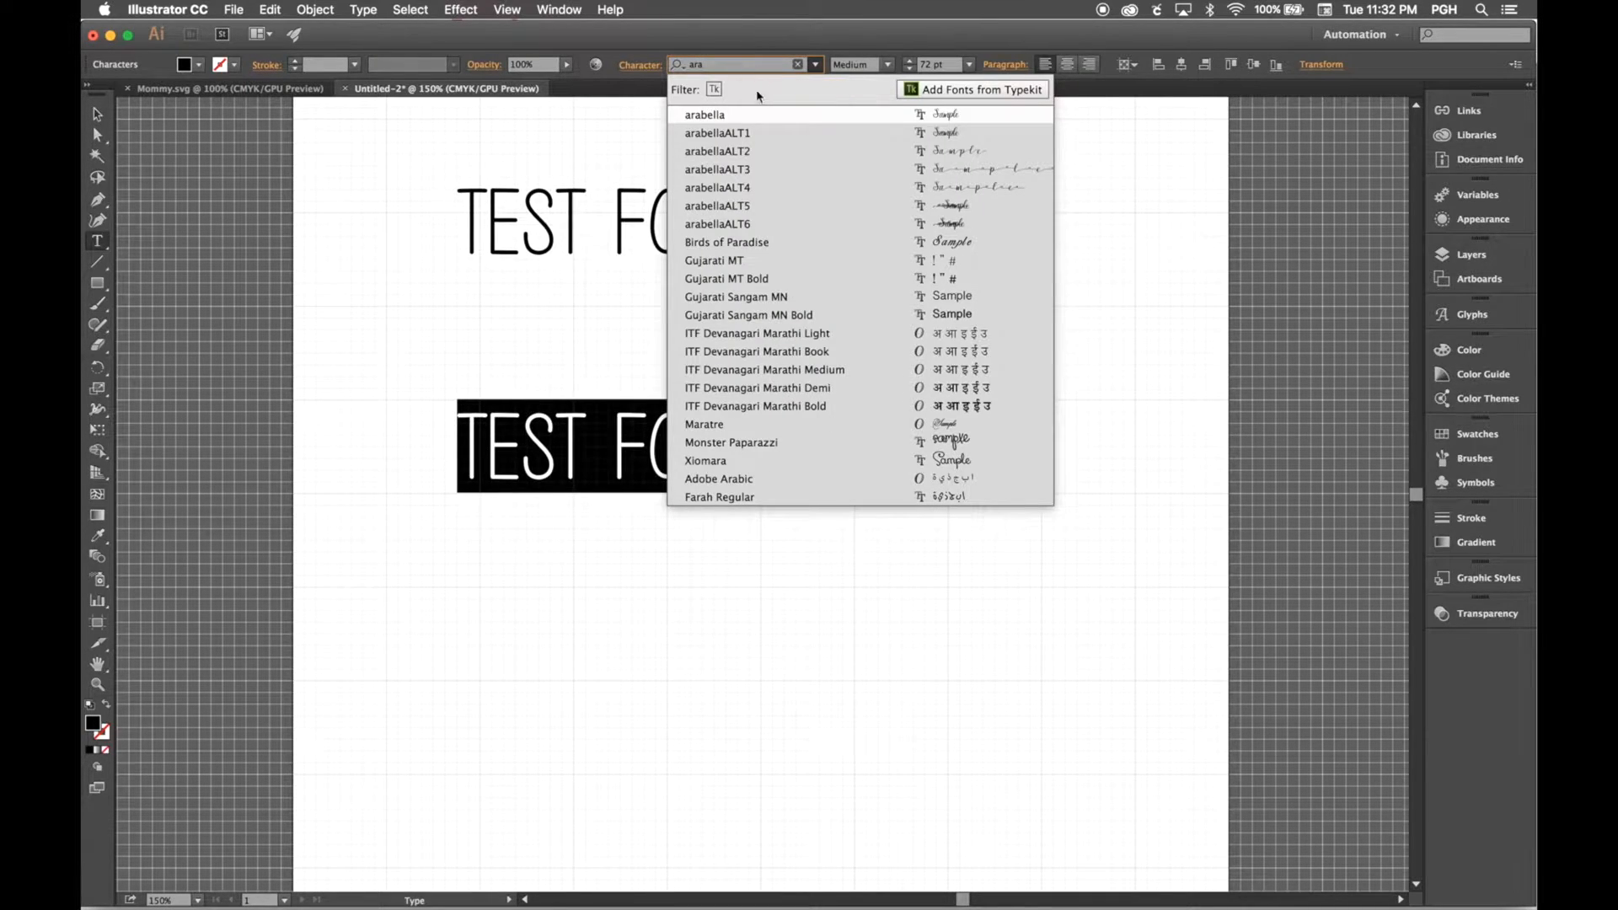
click(750, 114)
click(835, 531)
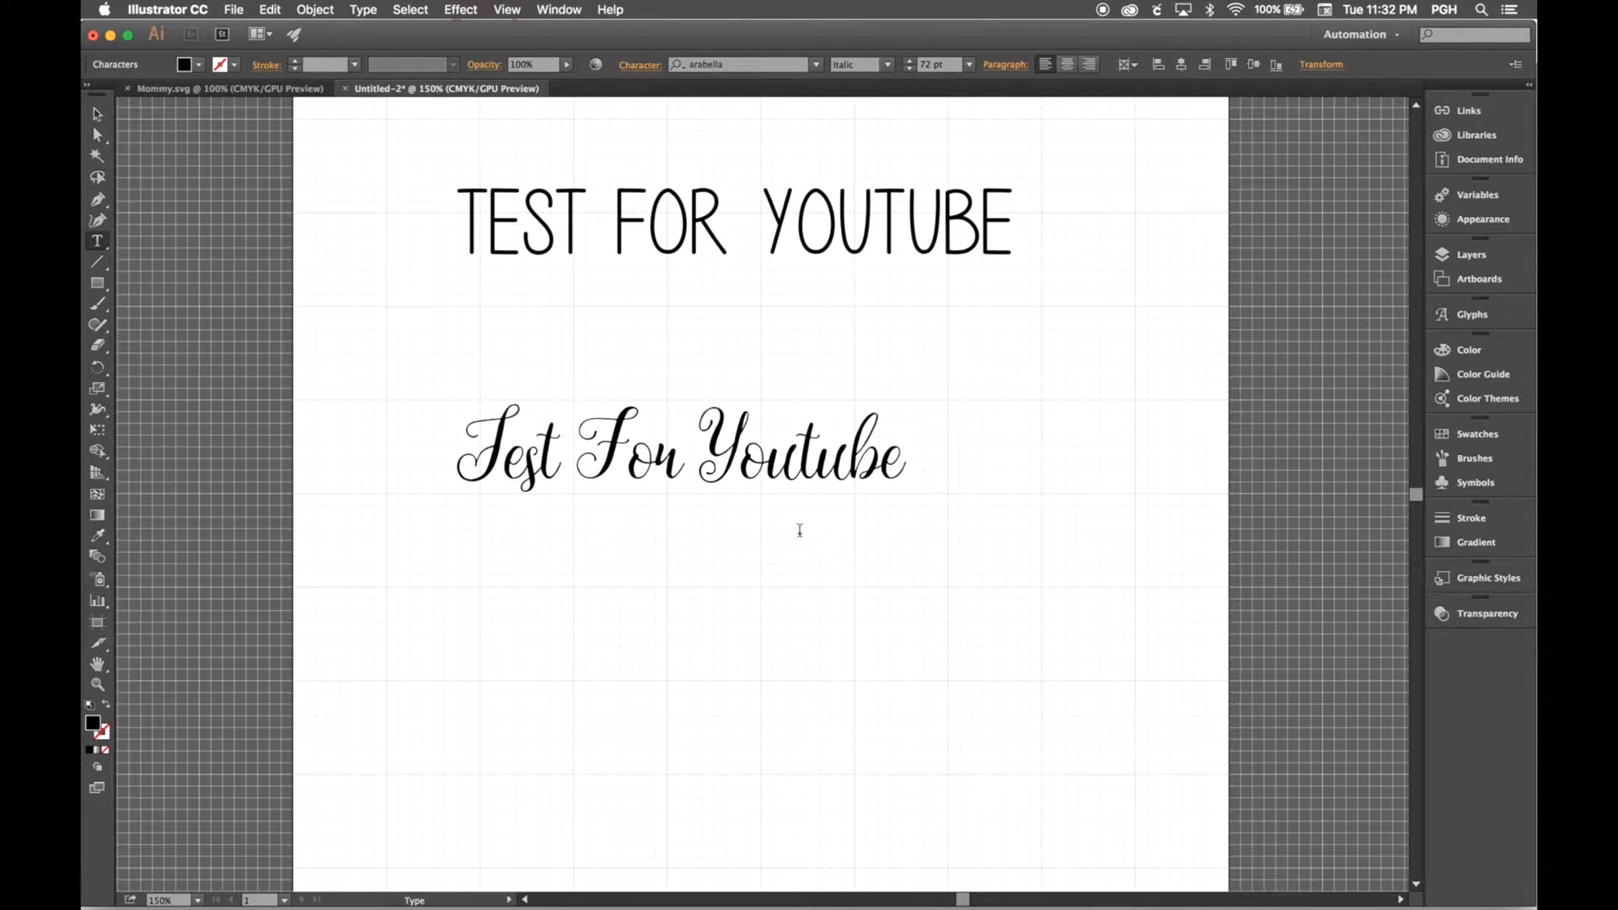
Correct the capitalization of the lower line so it reads "Test for YouTube"
key(BackSpace)
text(f)
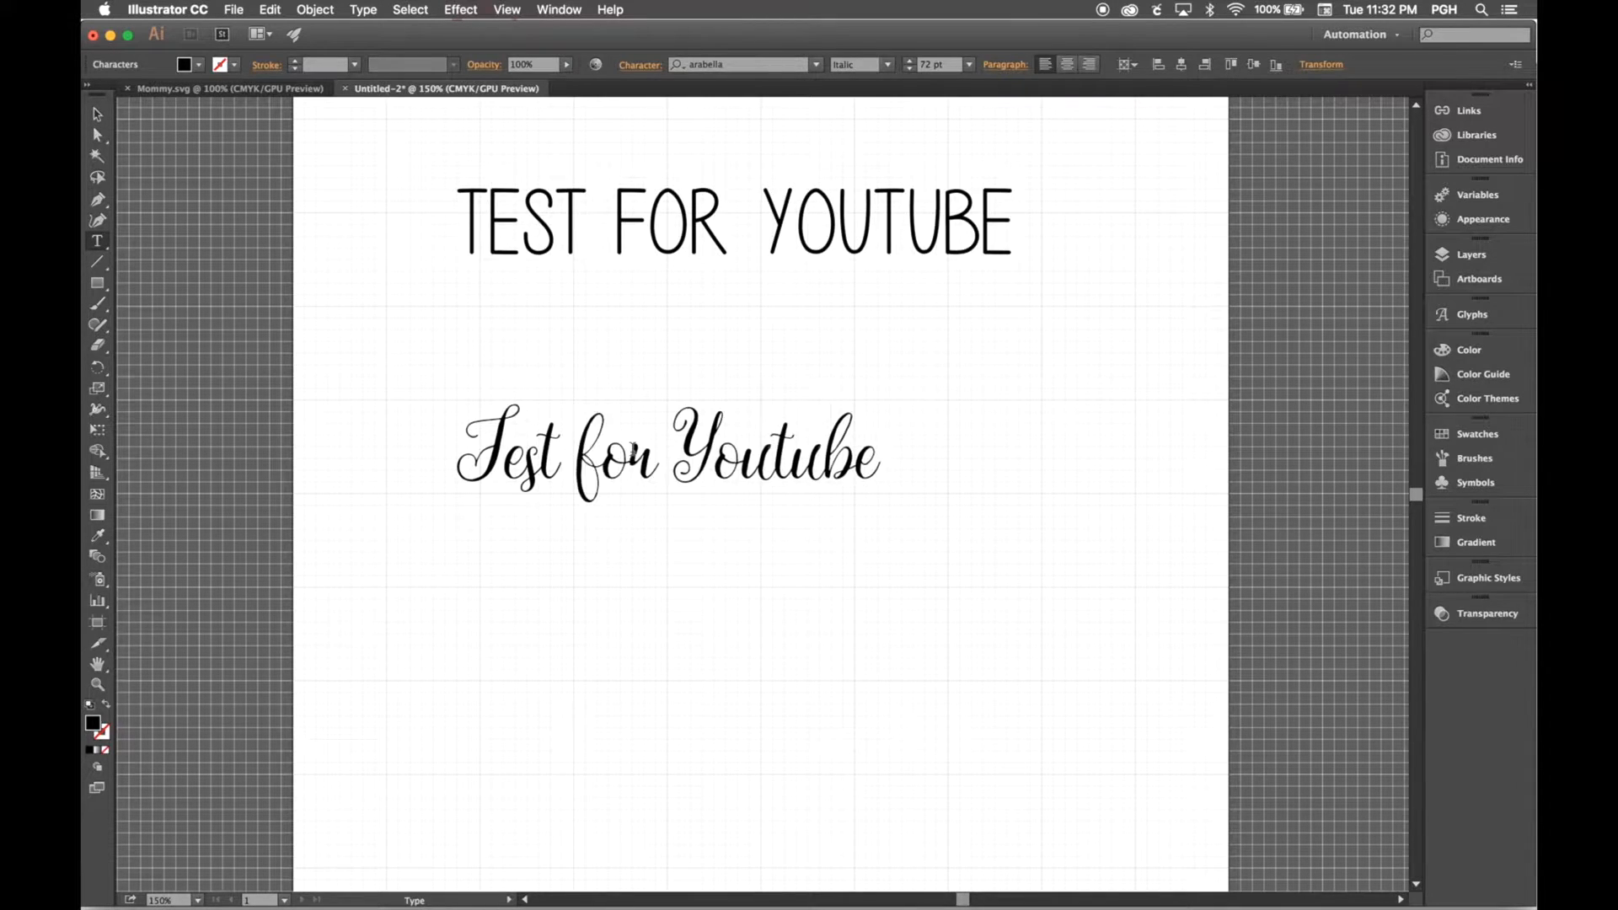
click(783, 443)
key(BackSpace)
text(T)
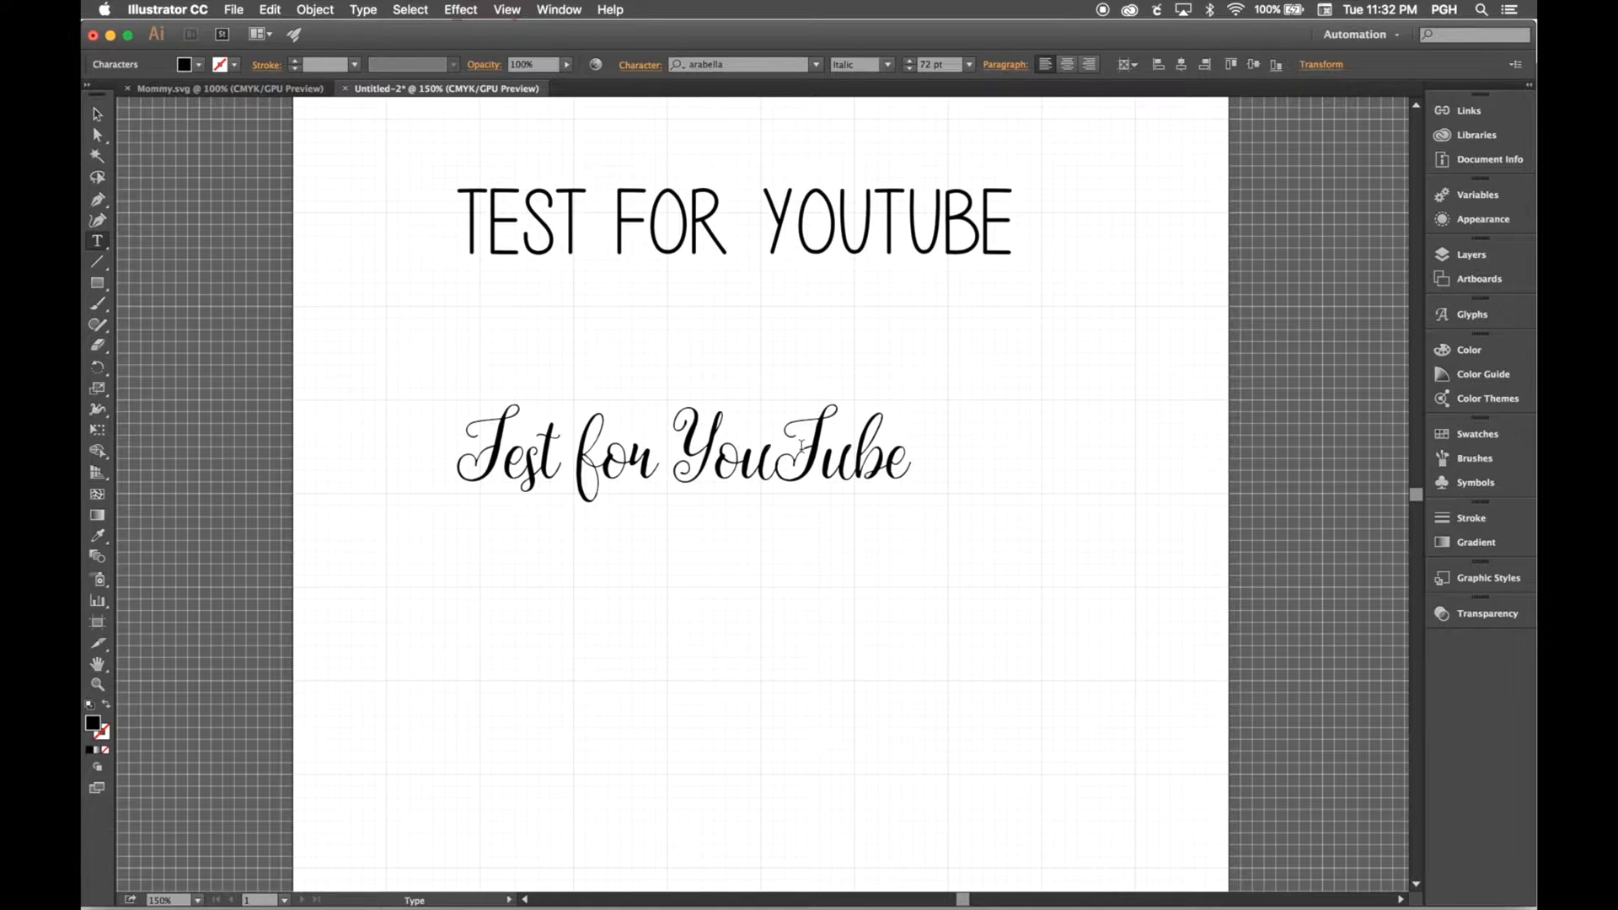
Apply a black stroke to the upper text line
triple_click(650, 243)
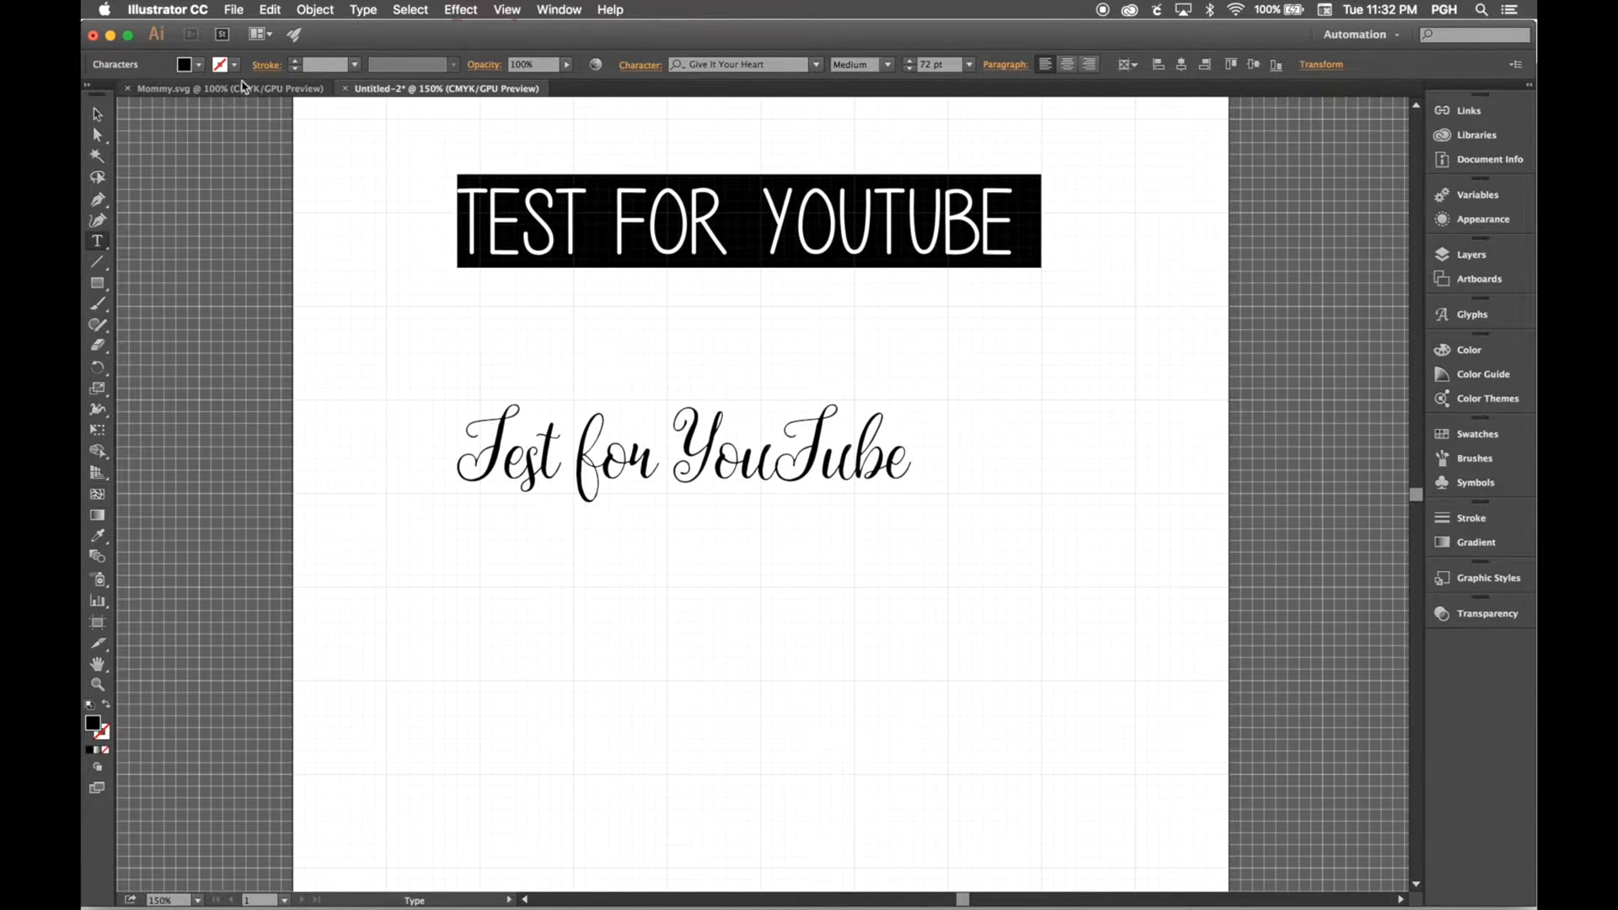
click(234, 65)
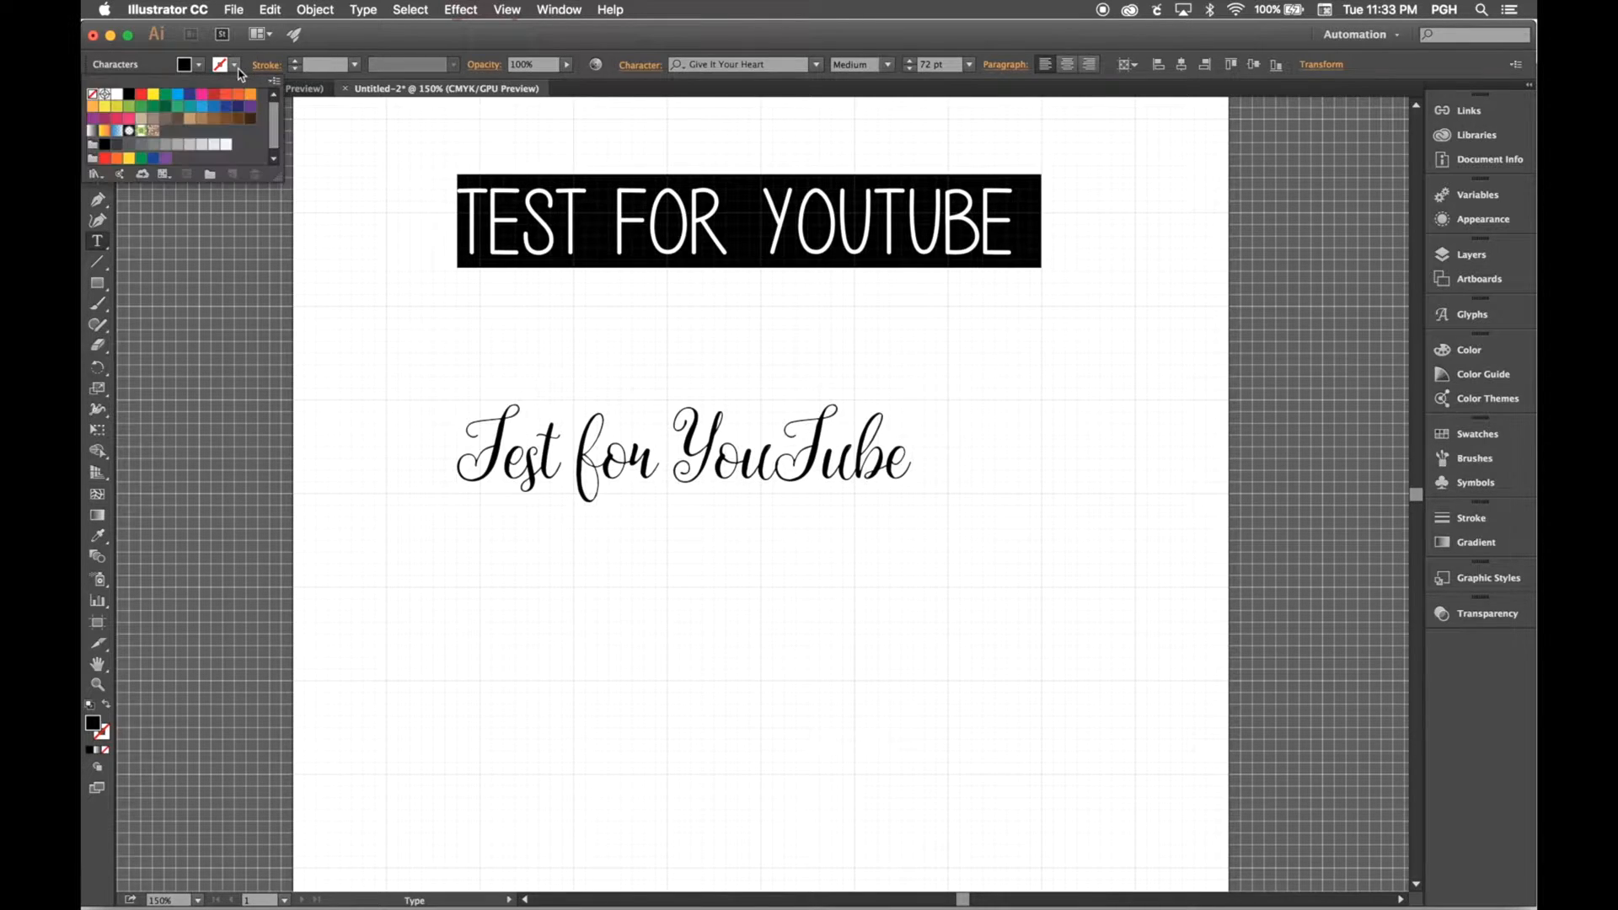
click(128, 98)
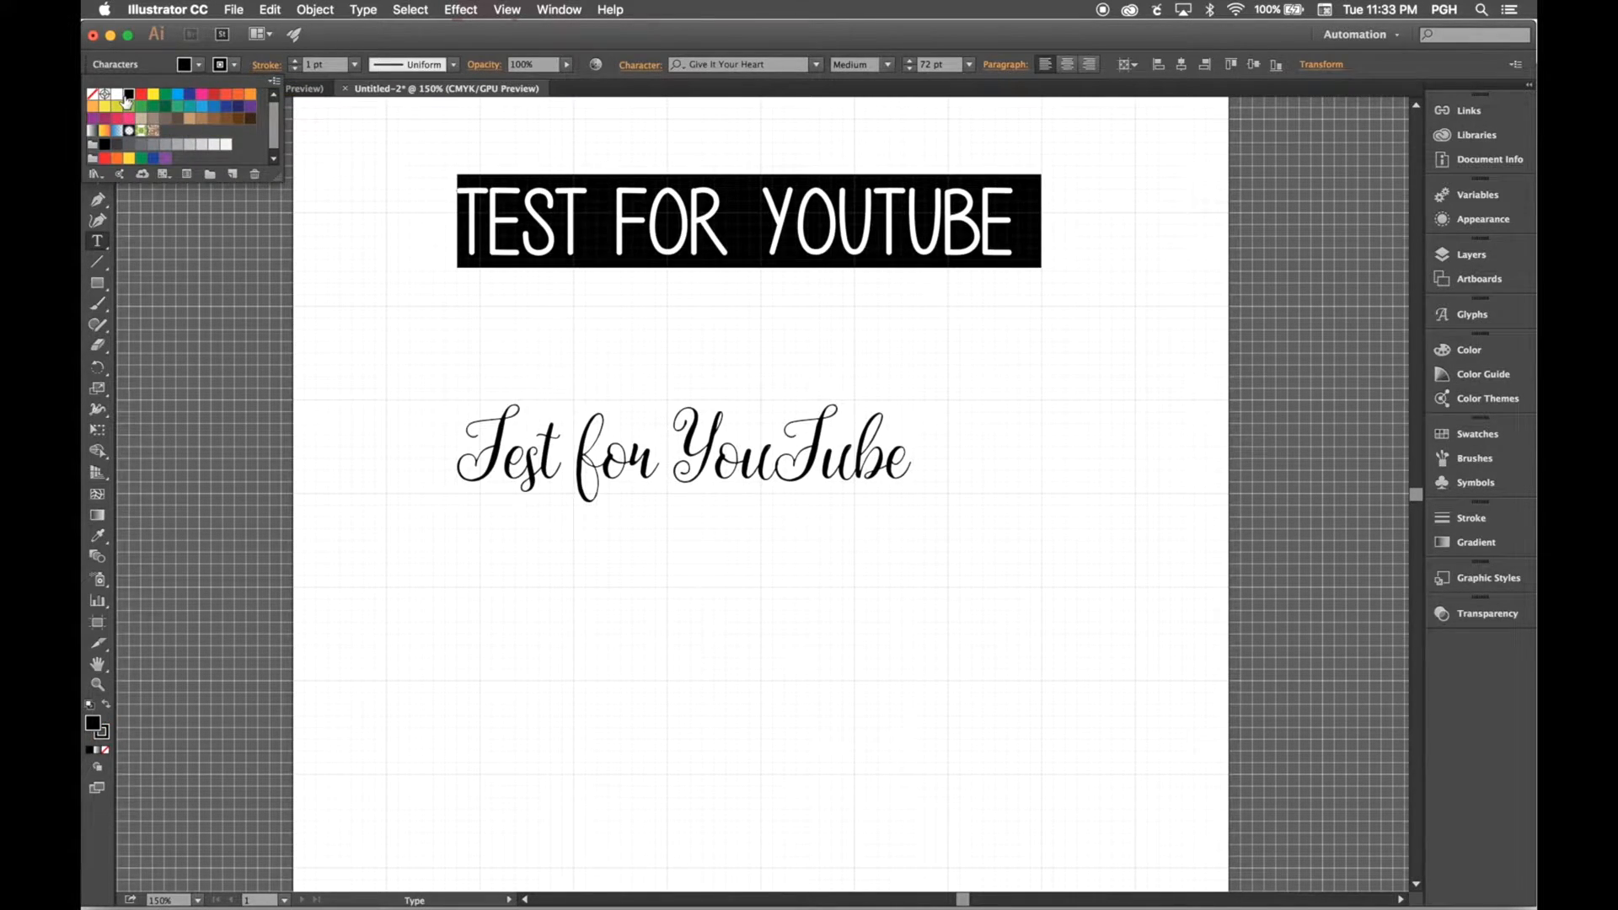
click(662, 283)
click(699, 284)
Increase the stroke weight of the whole upper text line to 6 pt
double_click(664, 226)
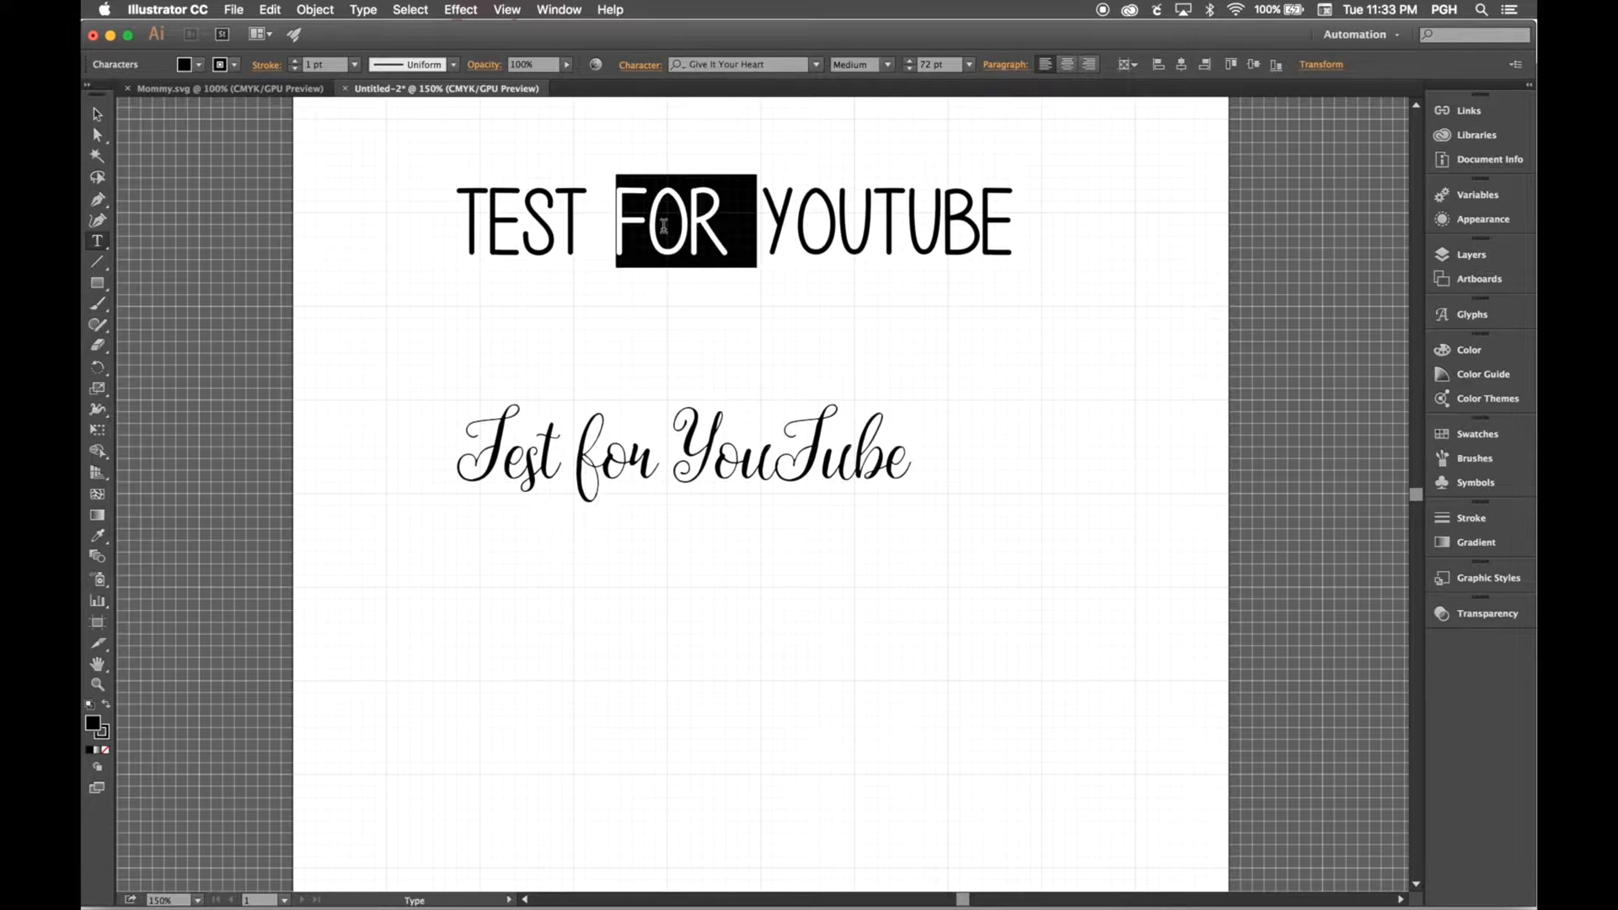
triple_click(664, 226)
click(296, 60)
click(295, 60)
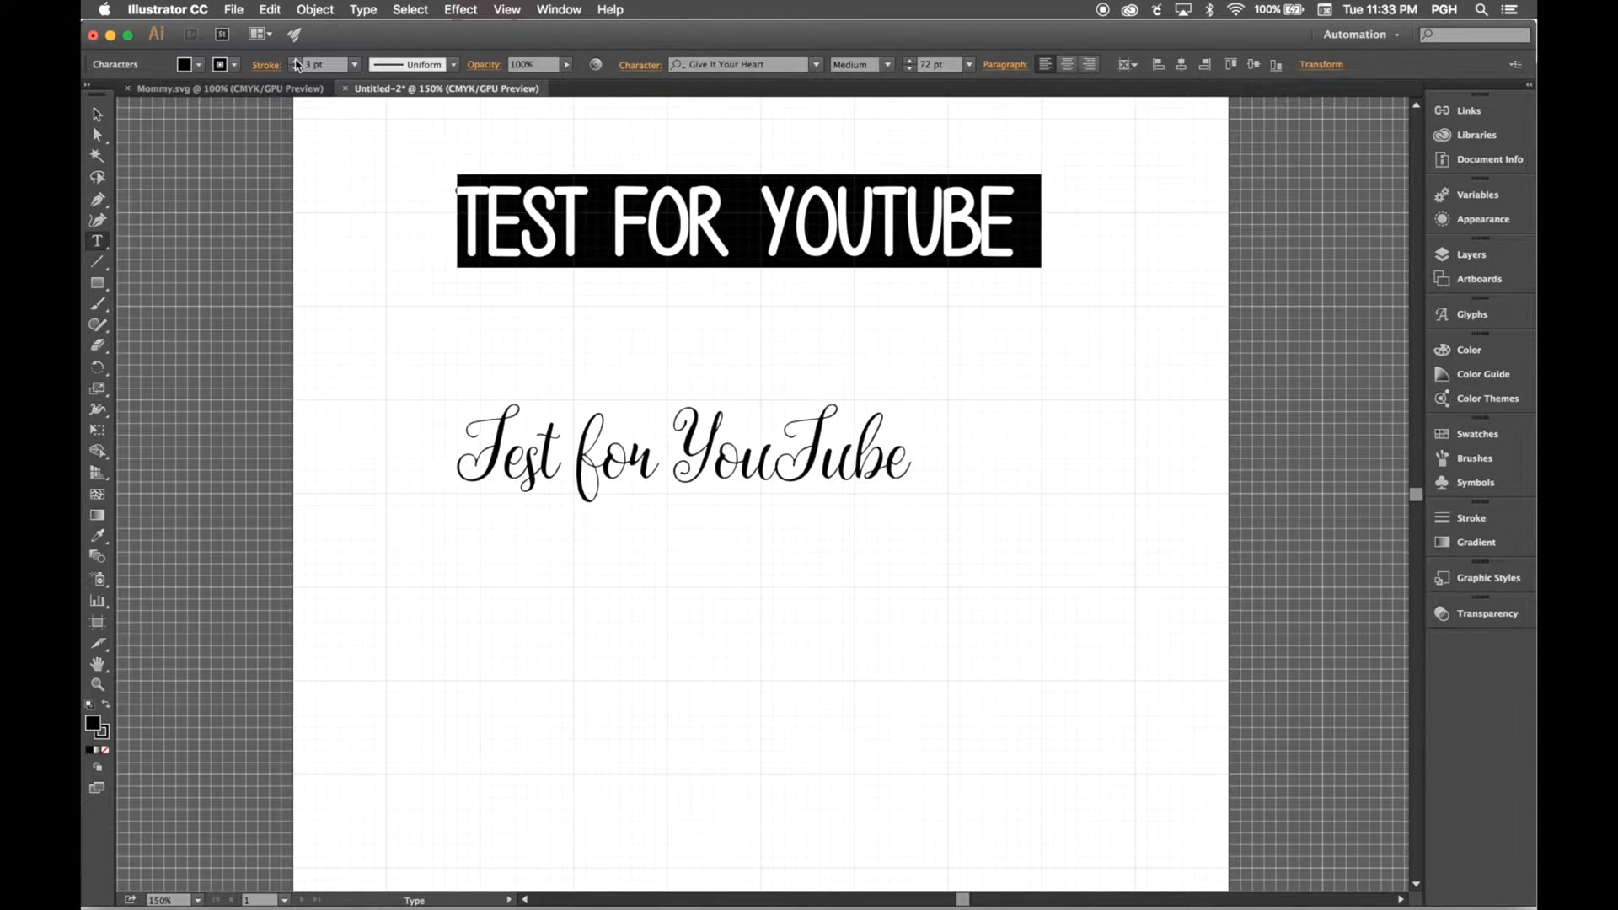
click(295, 61)
click(296, 61)
click(296, 61)
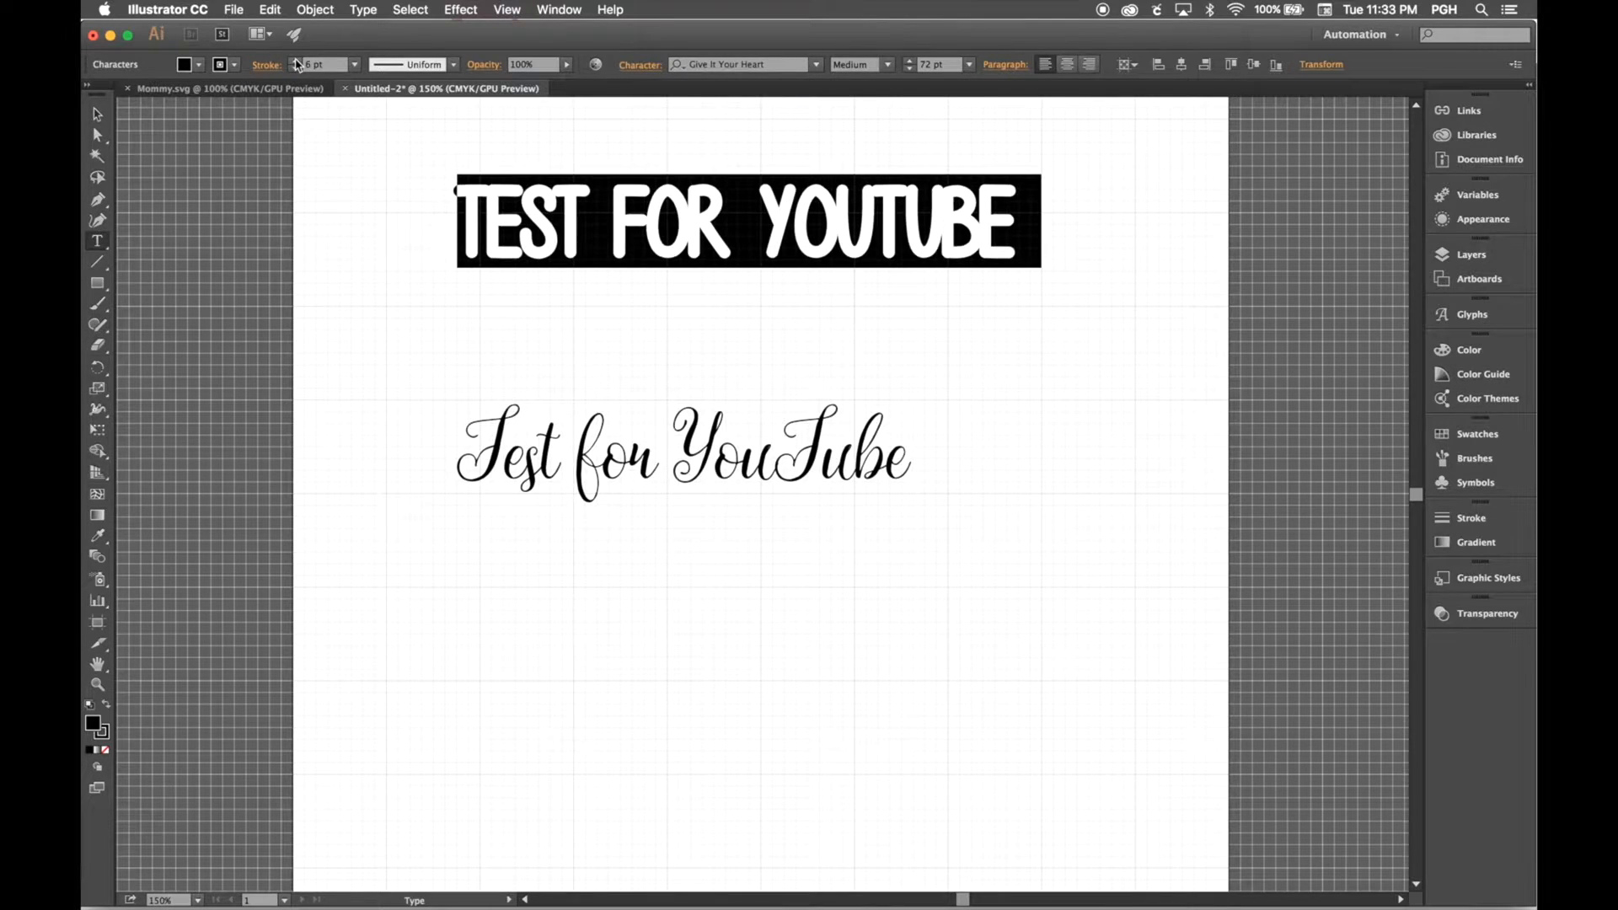
click(543, 313)
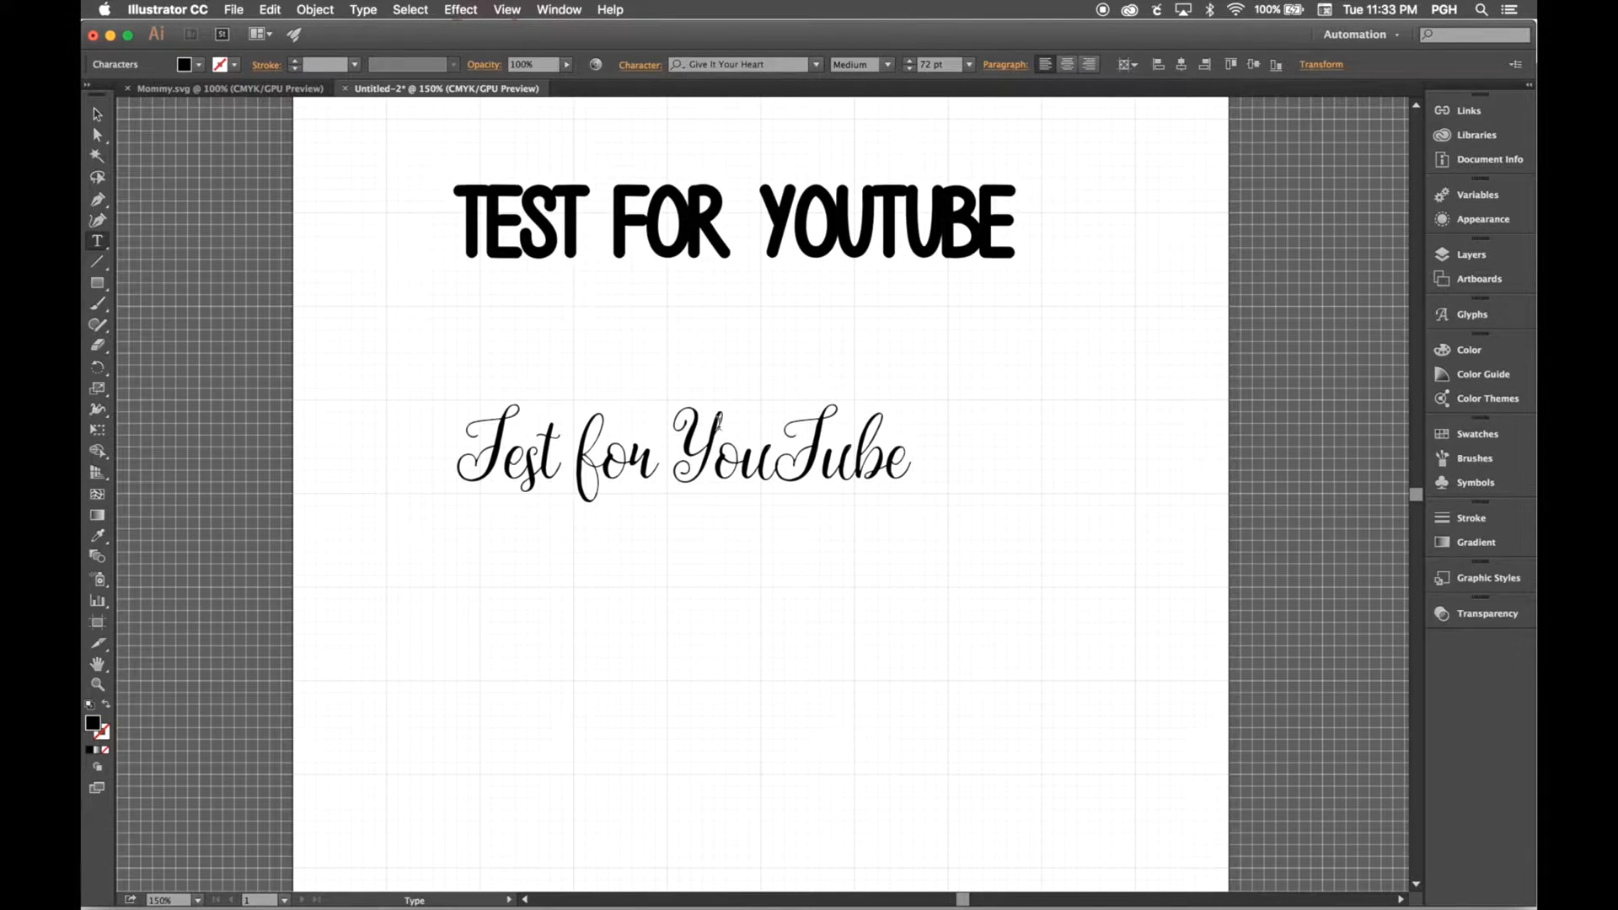
Give the lower script text line a black stroke with a weight of 3 pt
triple_click(625, 434)
click(237, 65)
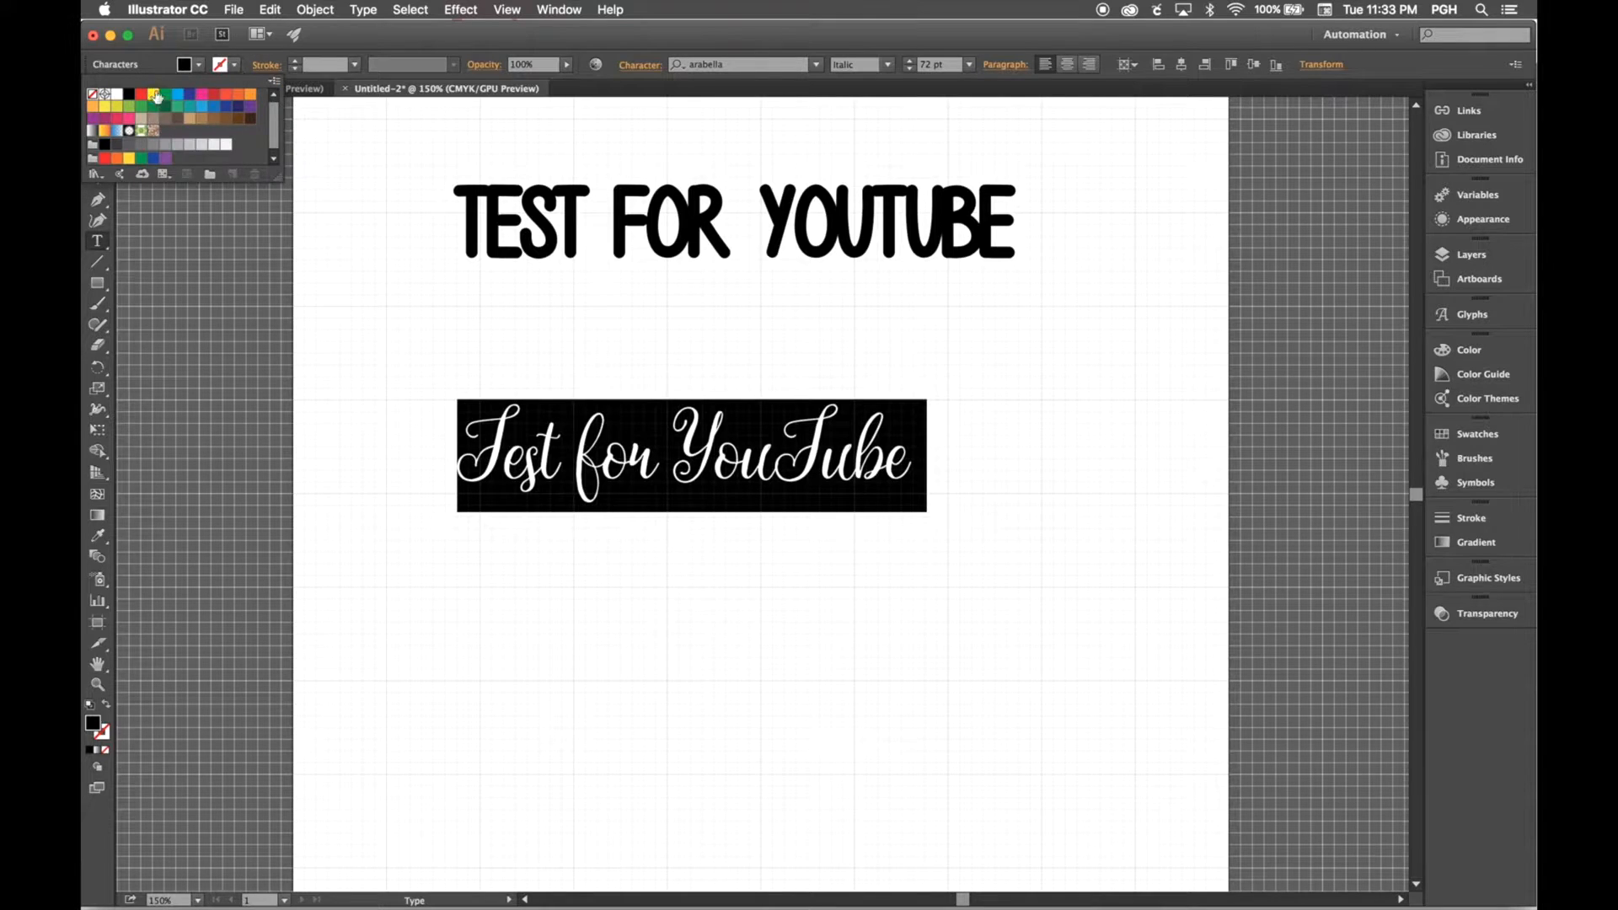
click(119, 95)
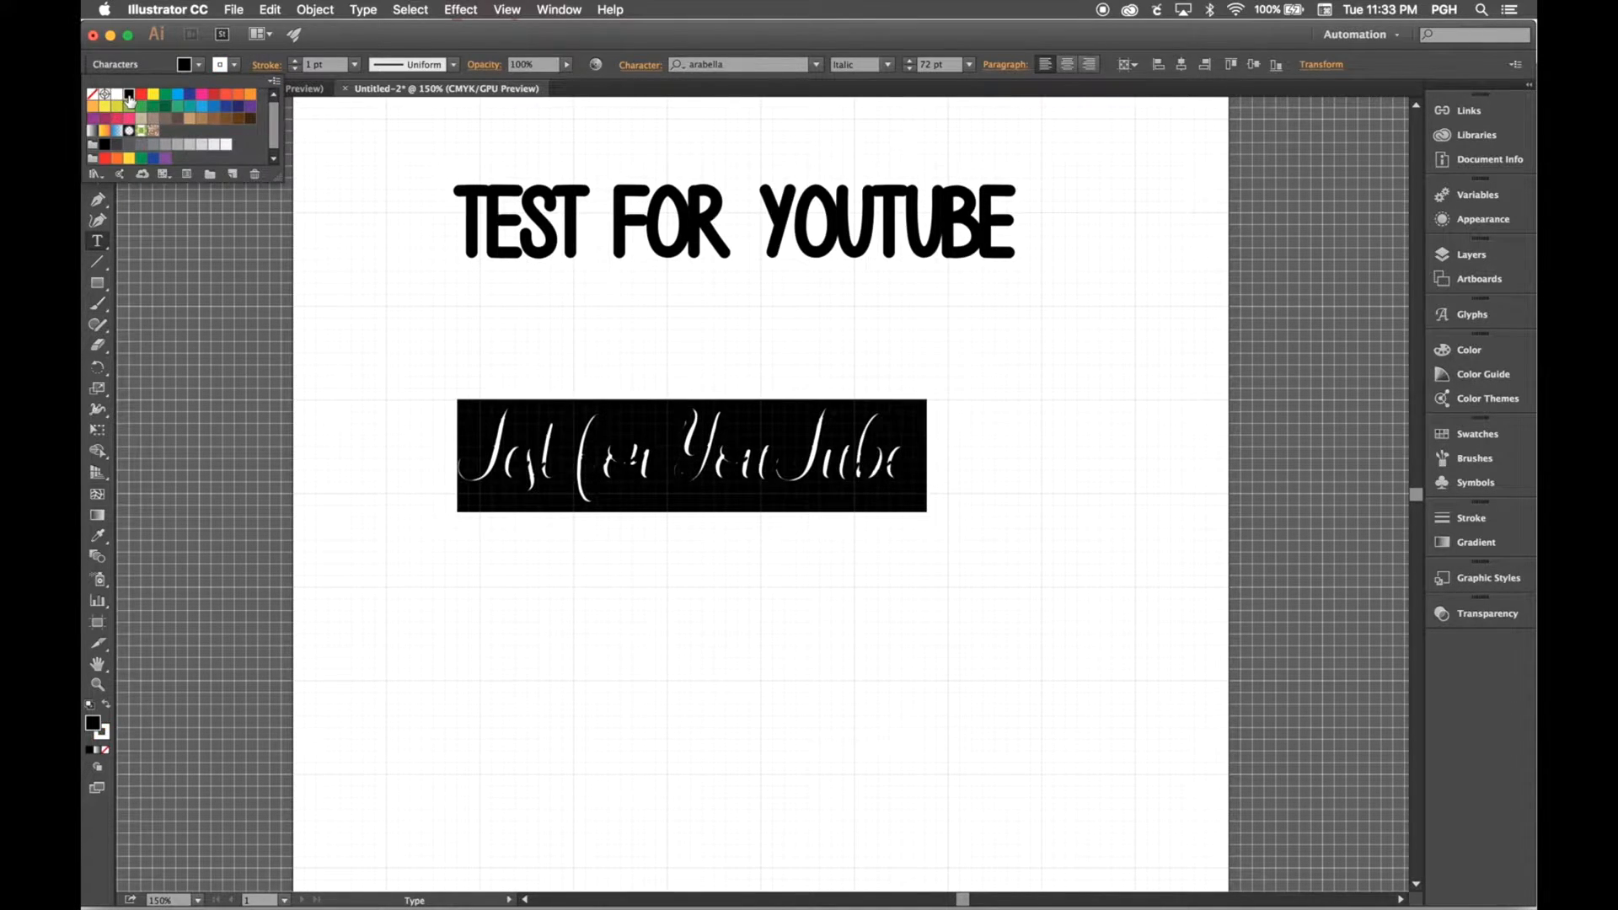
click(129, 94)
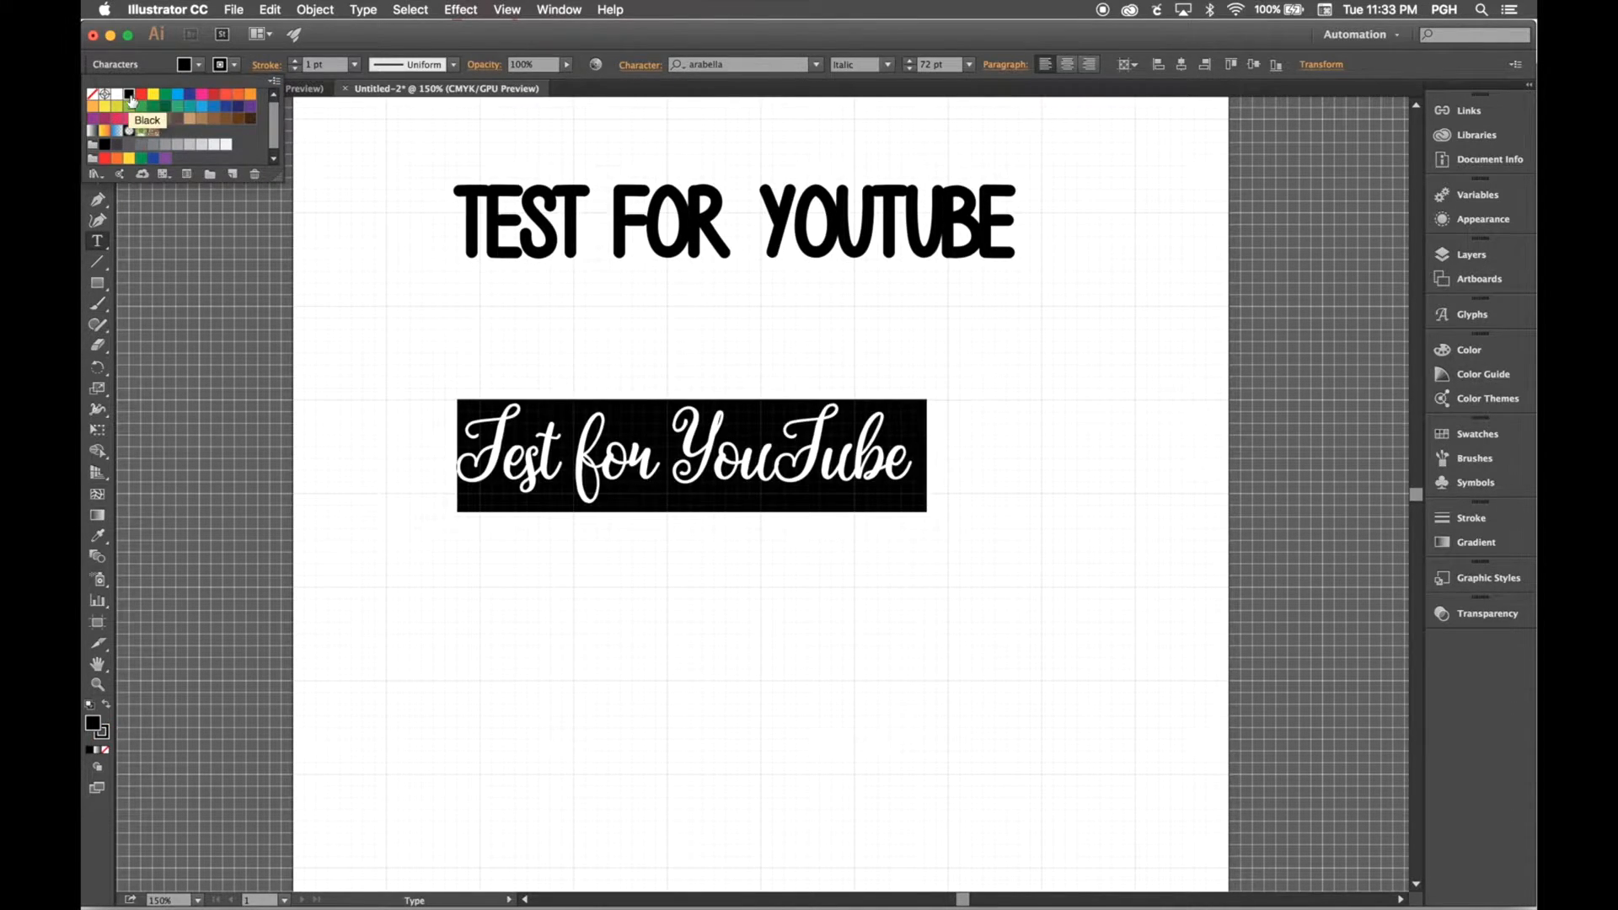
click(294, 62)
click(295, 62)
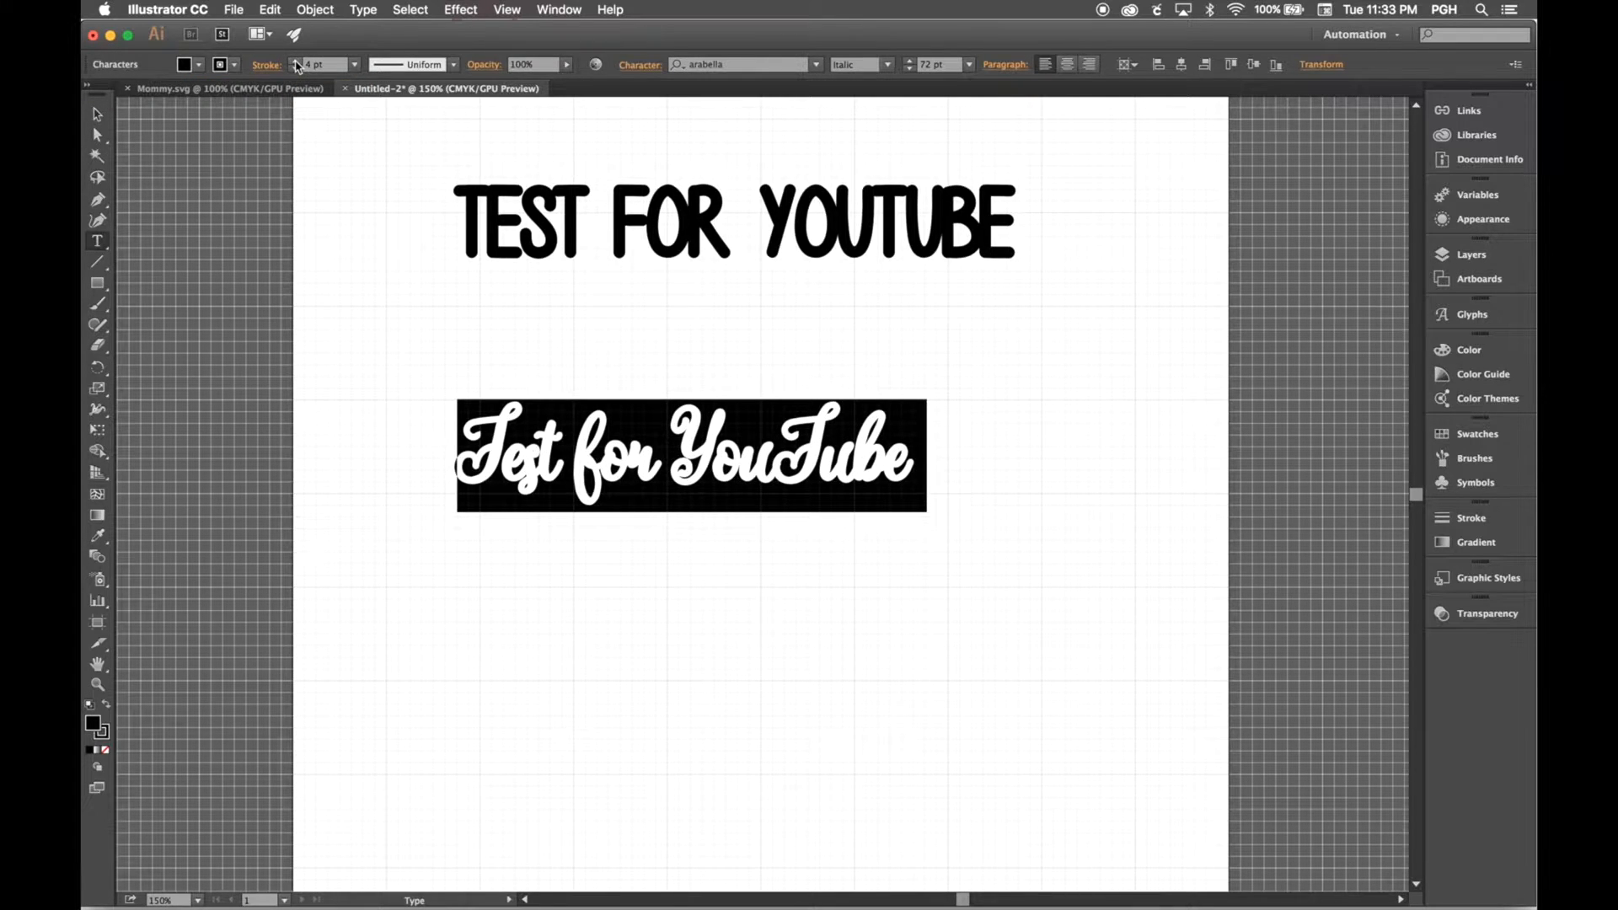
click(516, 365)
click(656, 639)
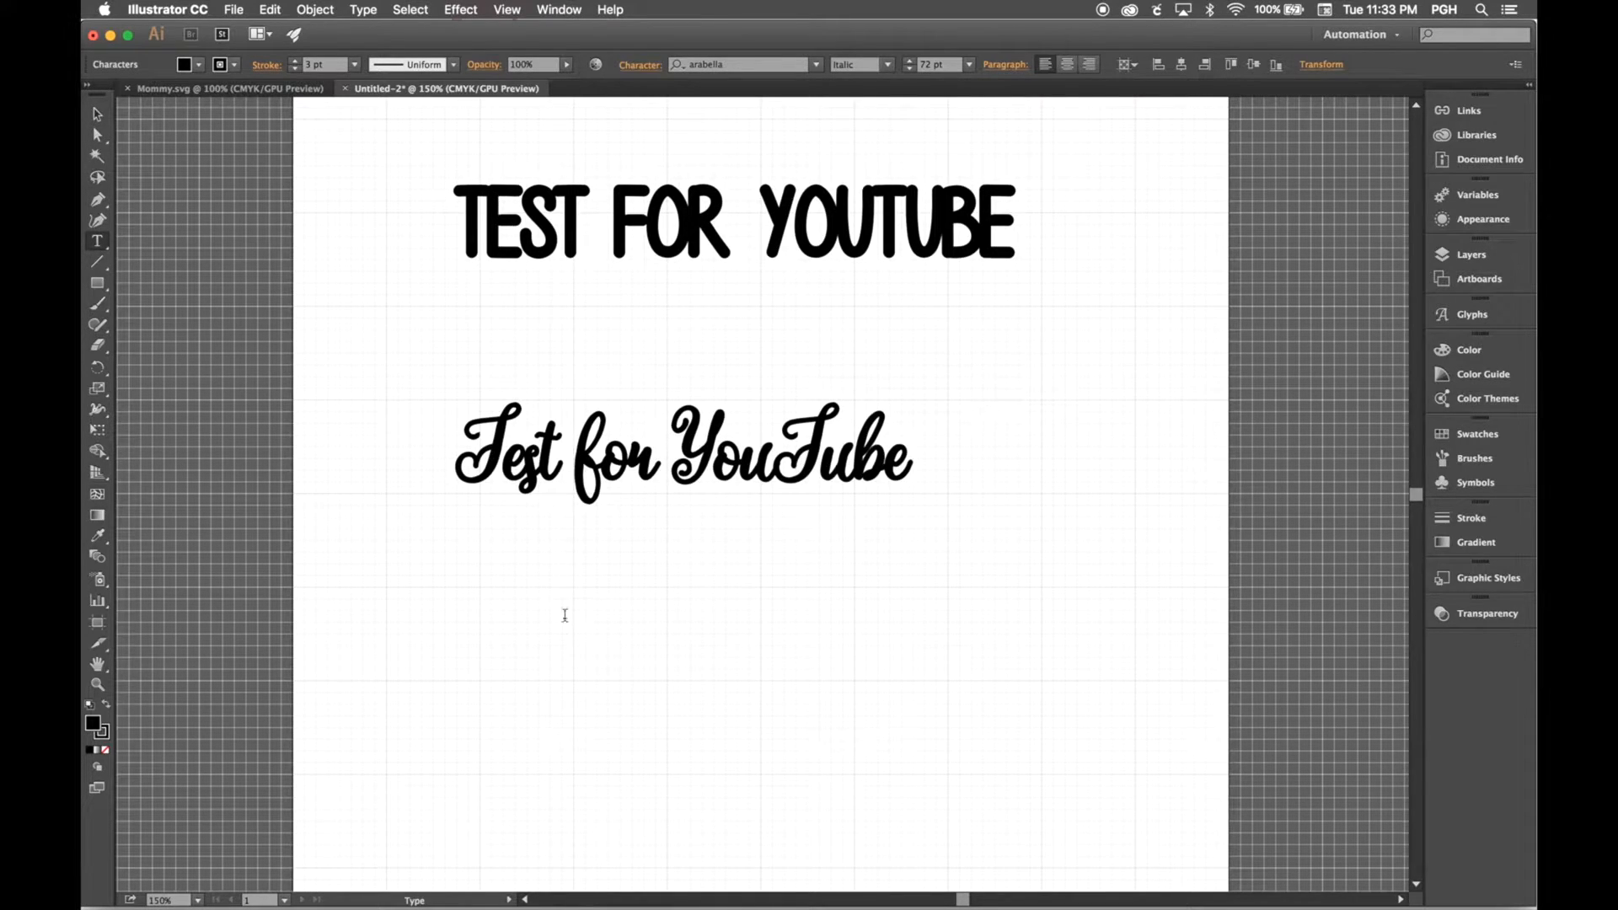
Save the document to the Desktop in SVG format as test 1.svg, accepting the offered SVG options
click(232, 9)
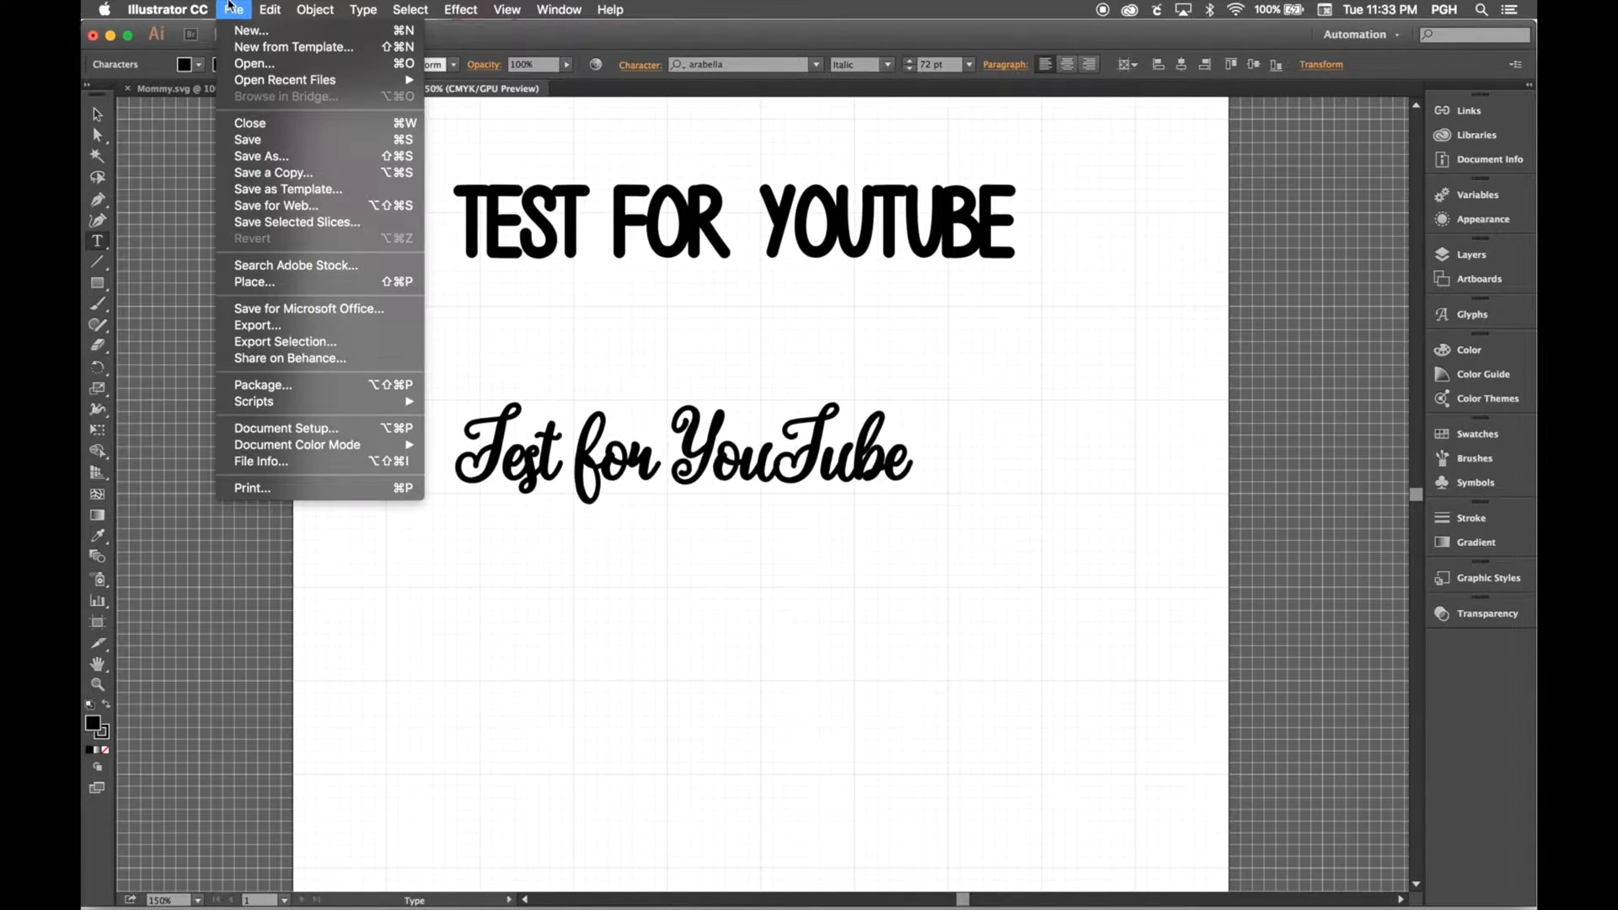
key(Escape)
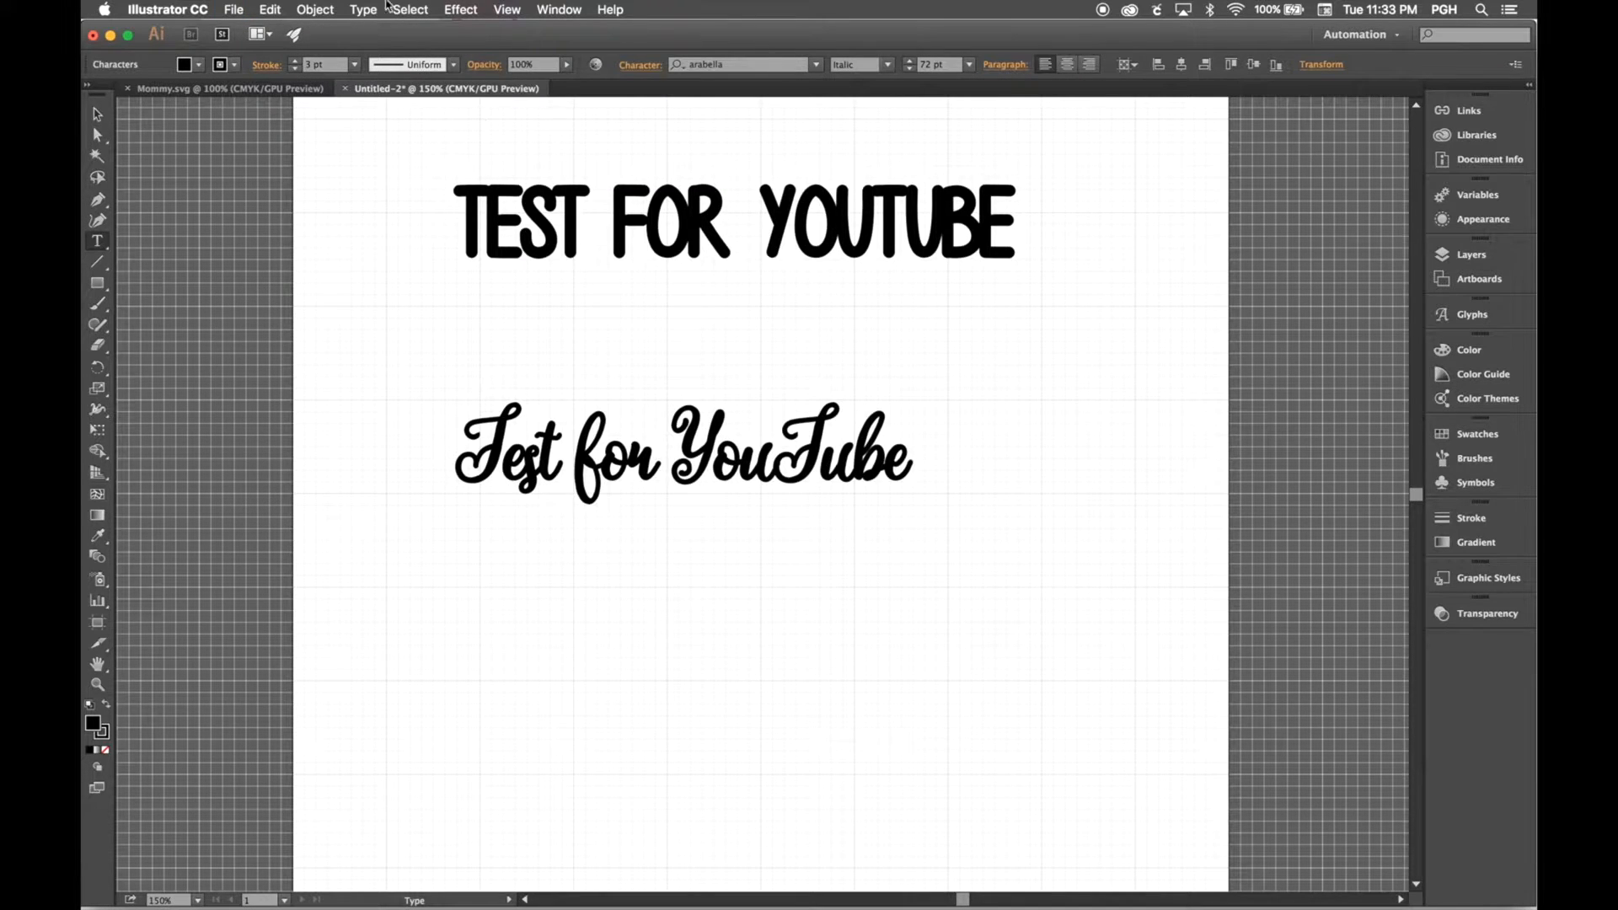
click(233, 9)
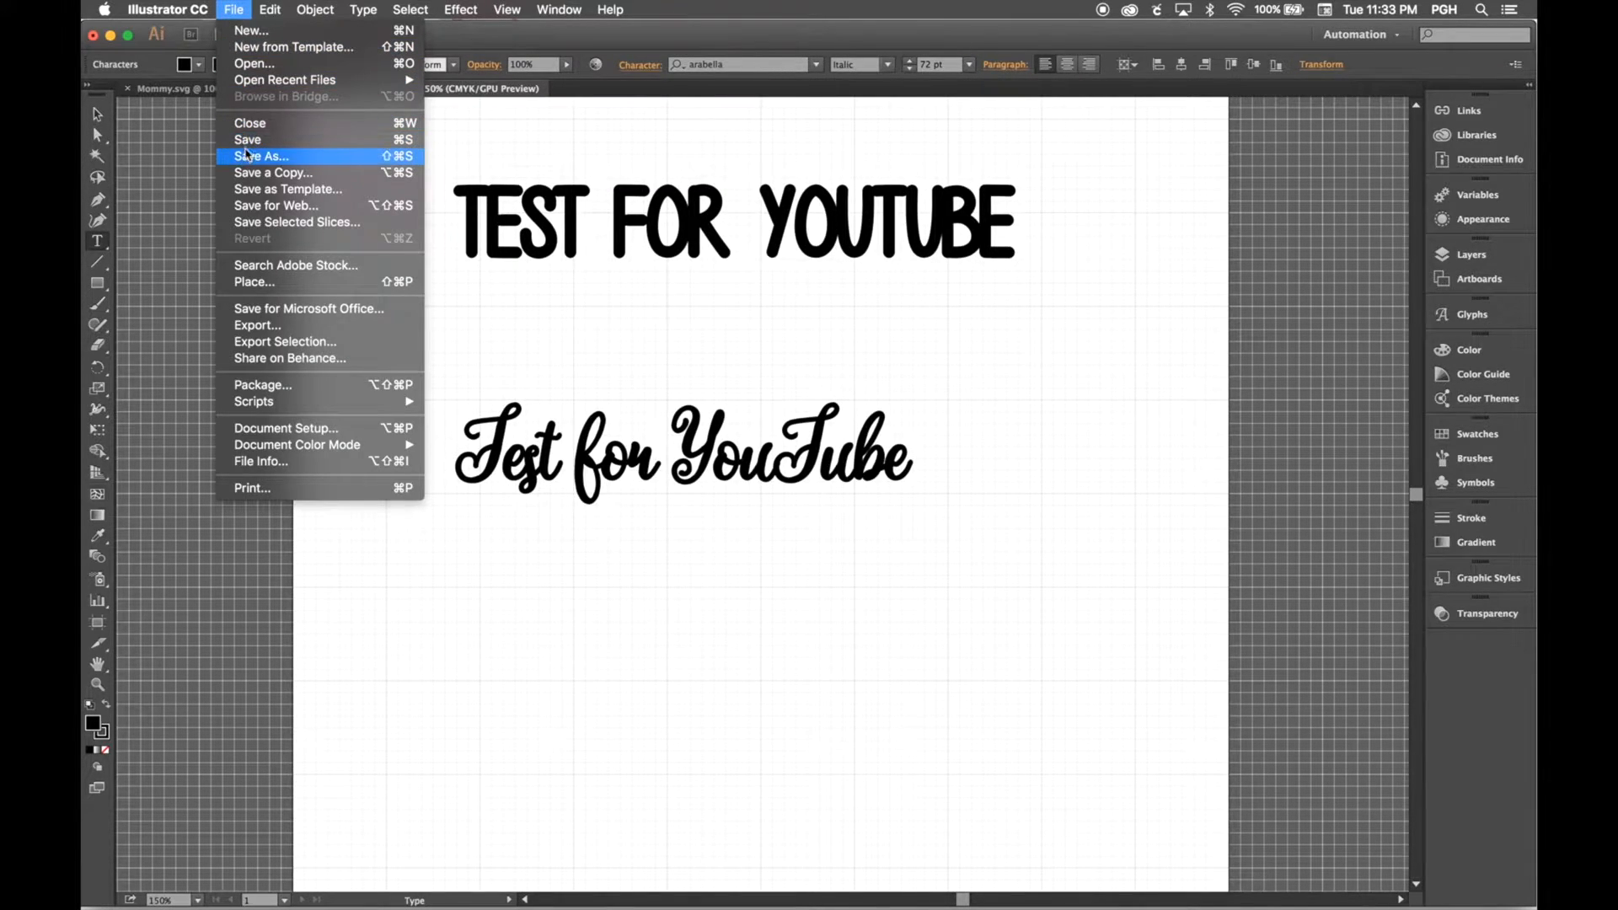
click(246, 156)
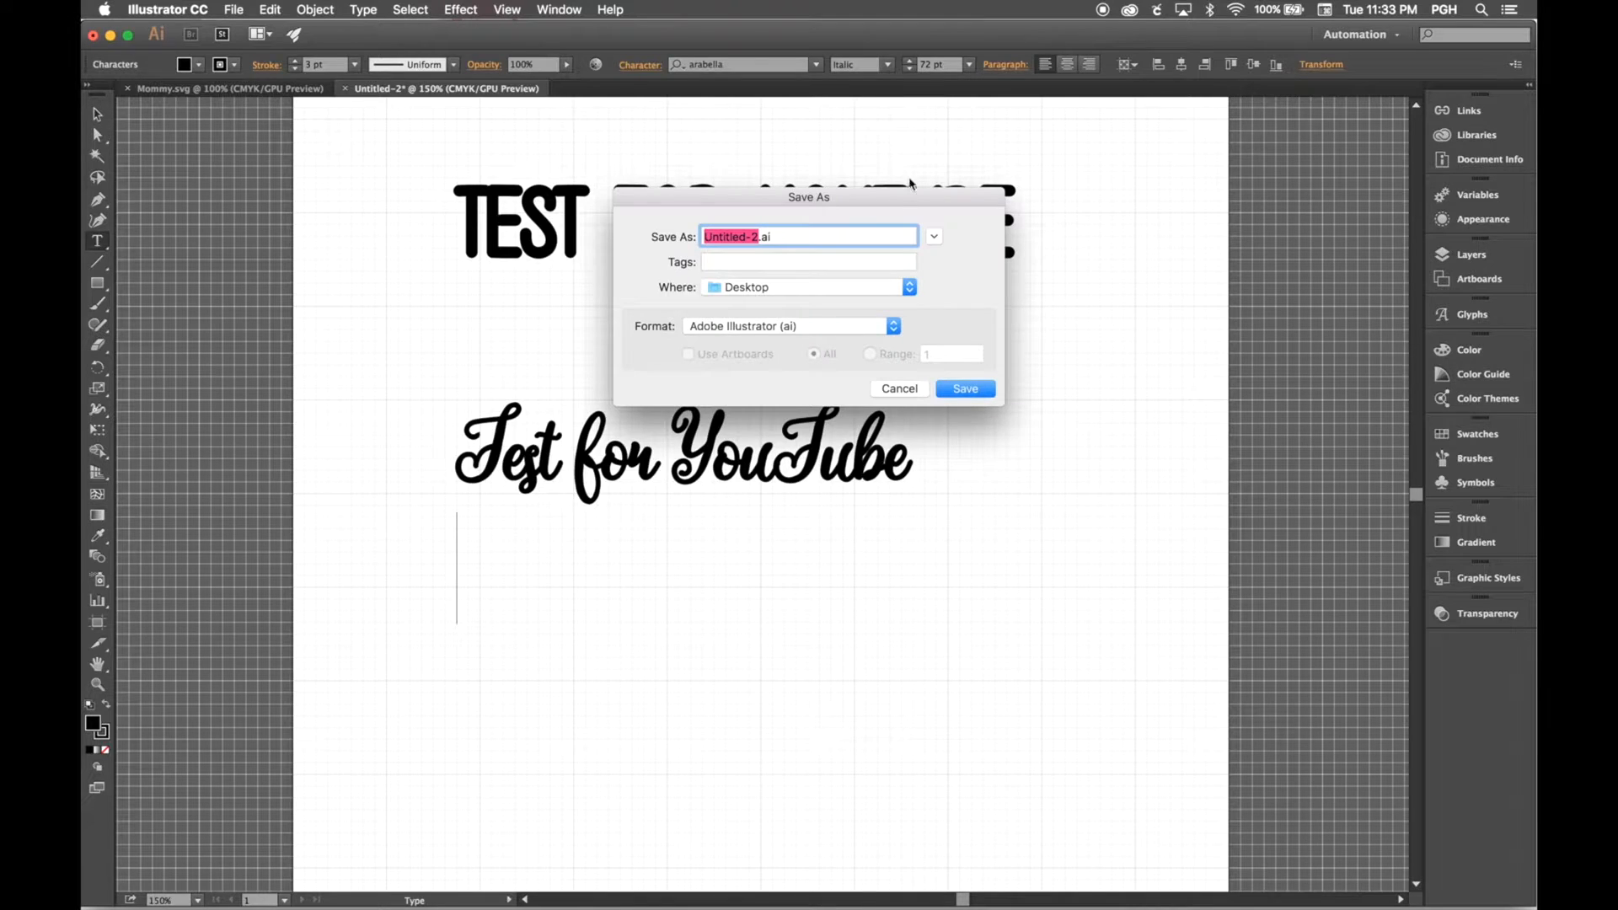
click(741, 326)
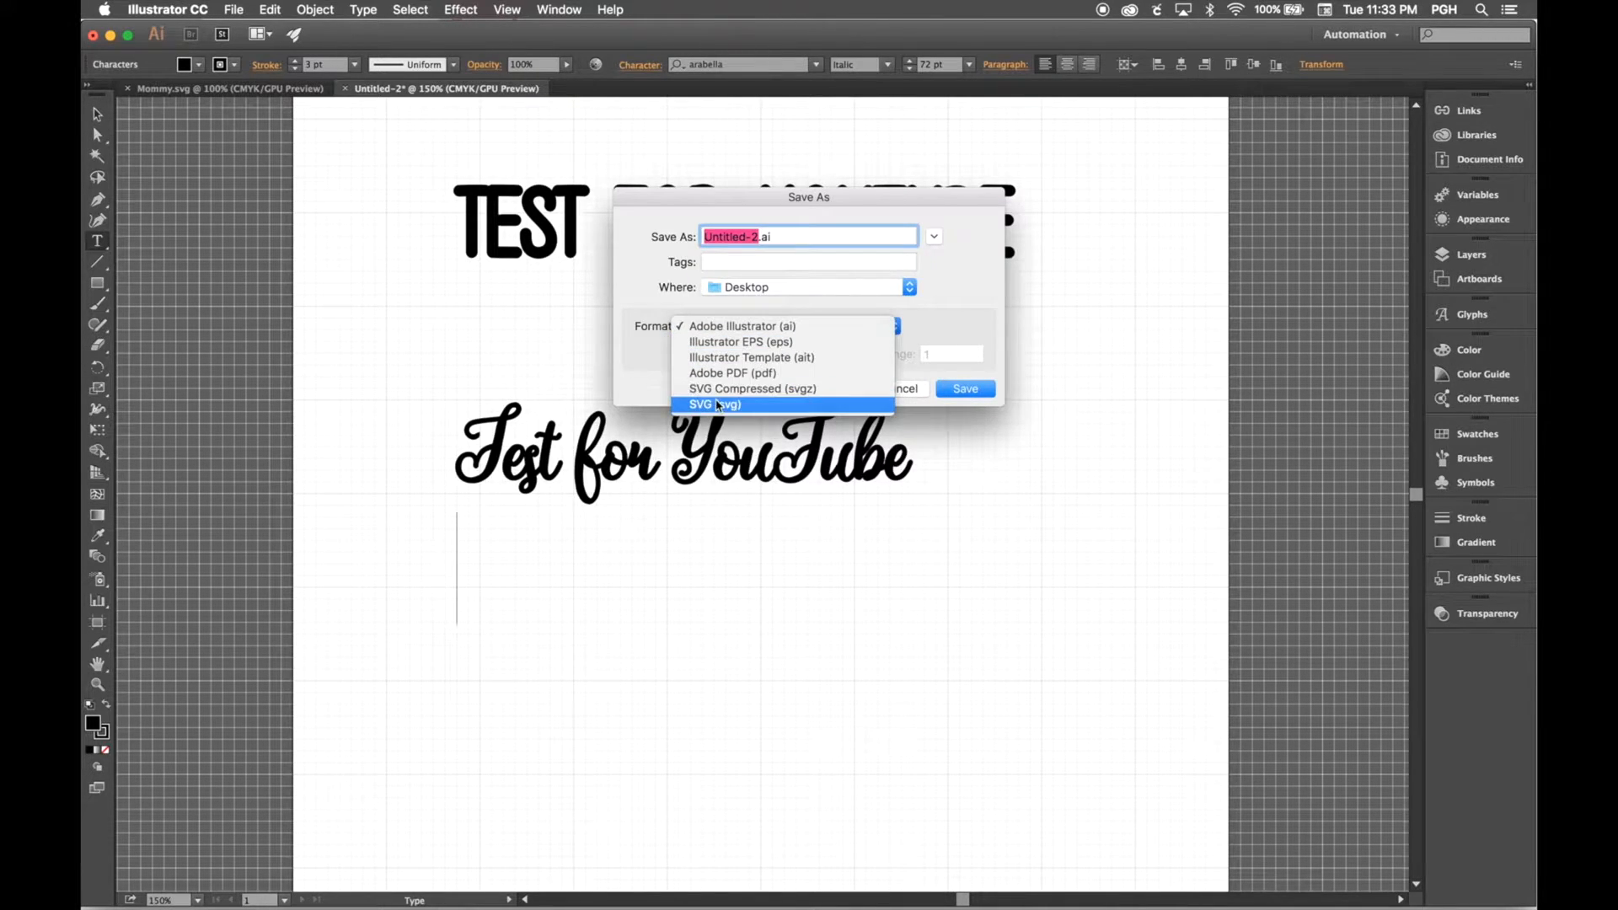
text(test 1.svg)
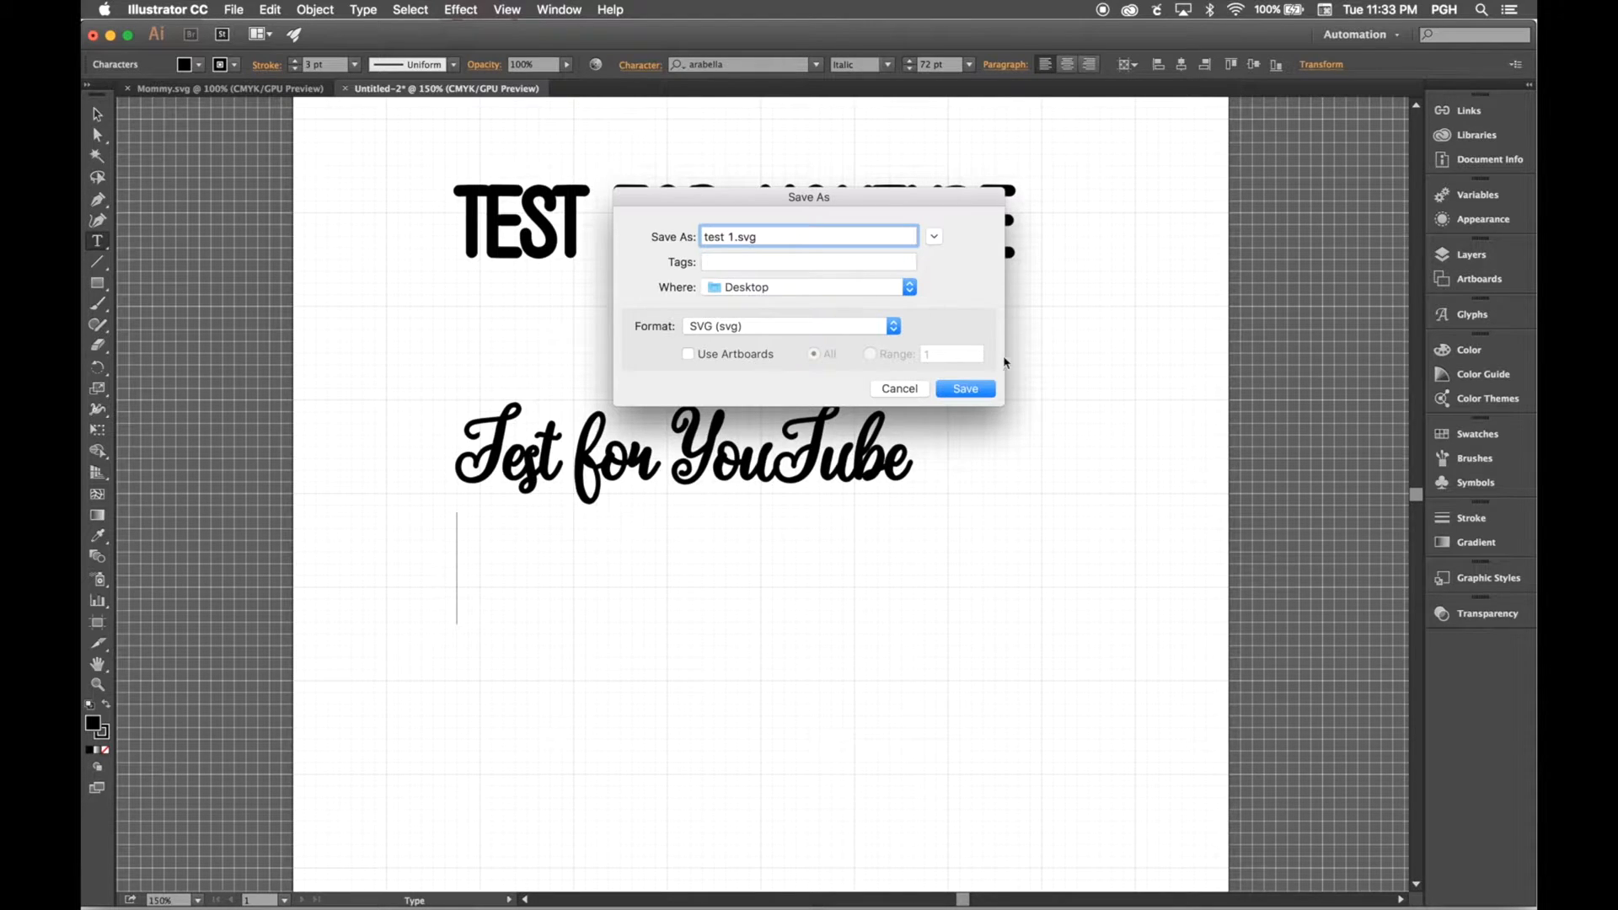
click(982, 392)
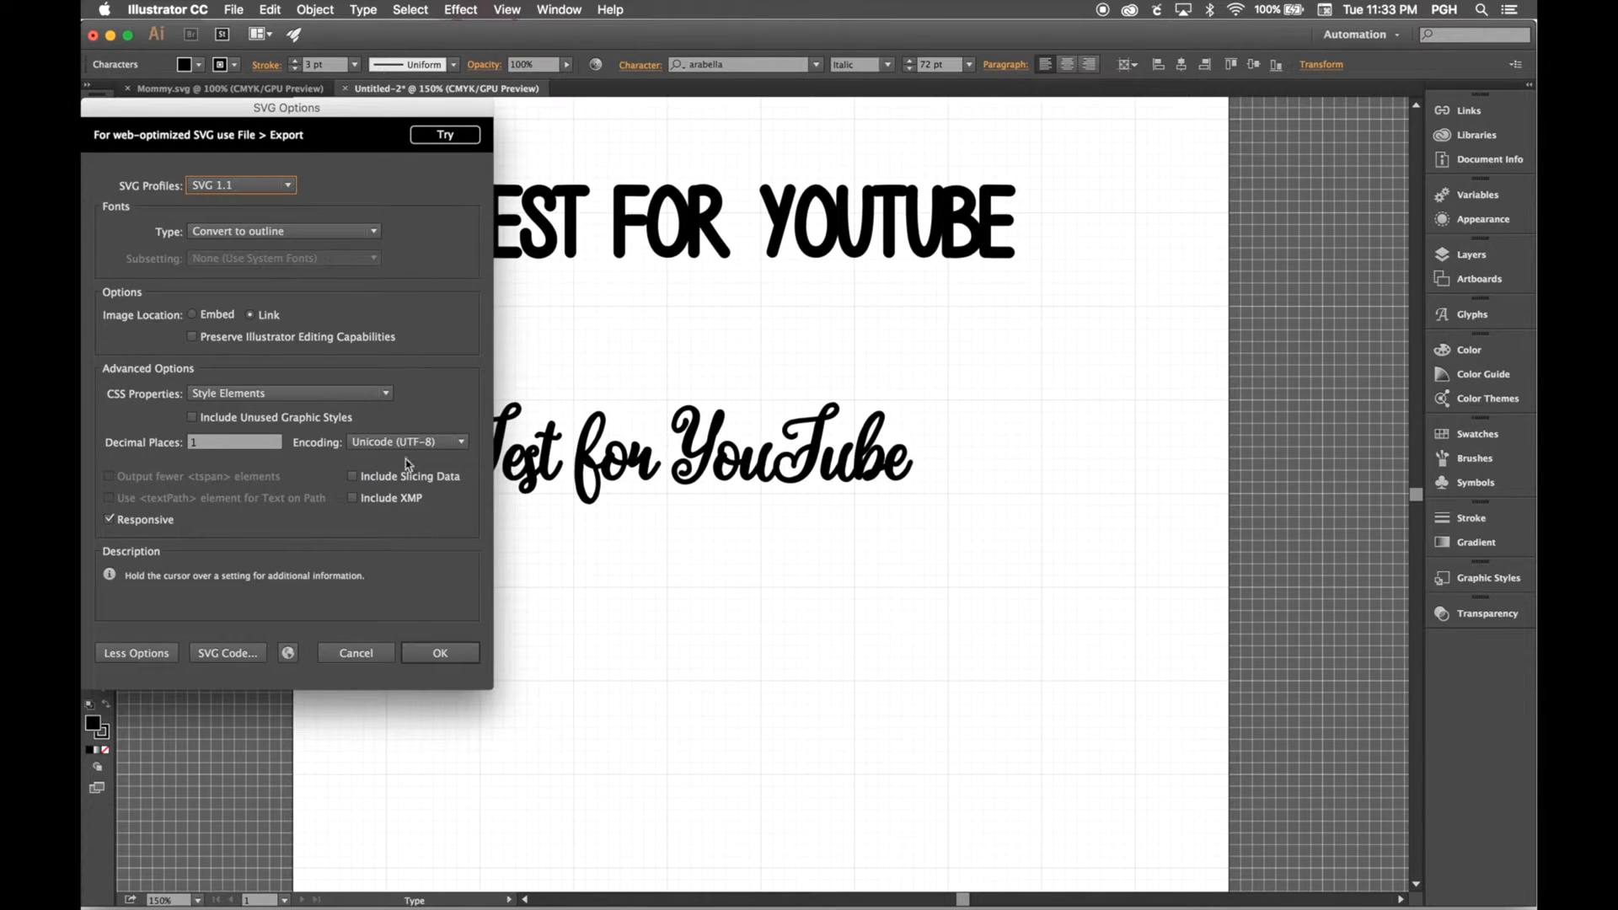
click(441, 656)
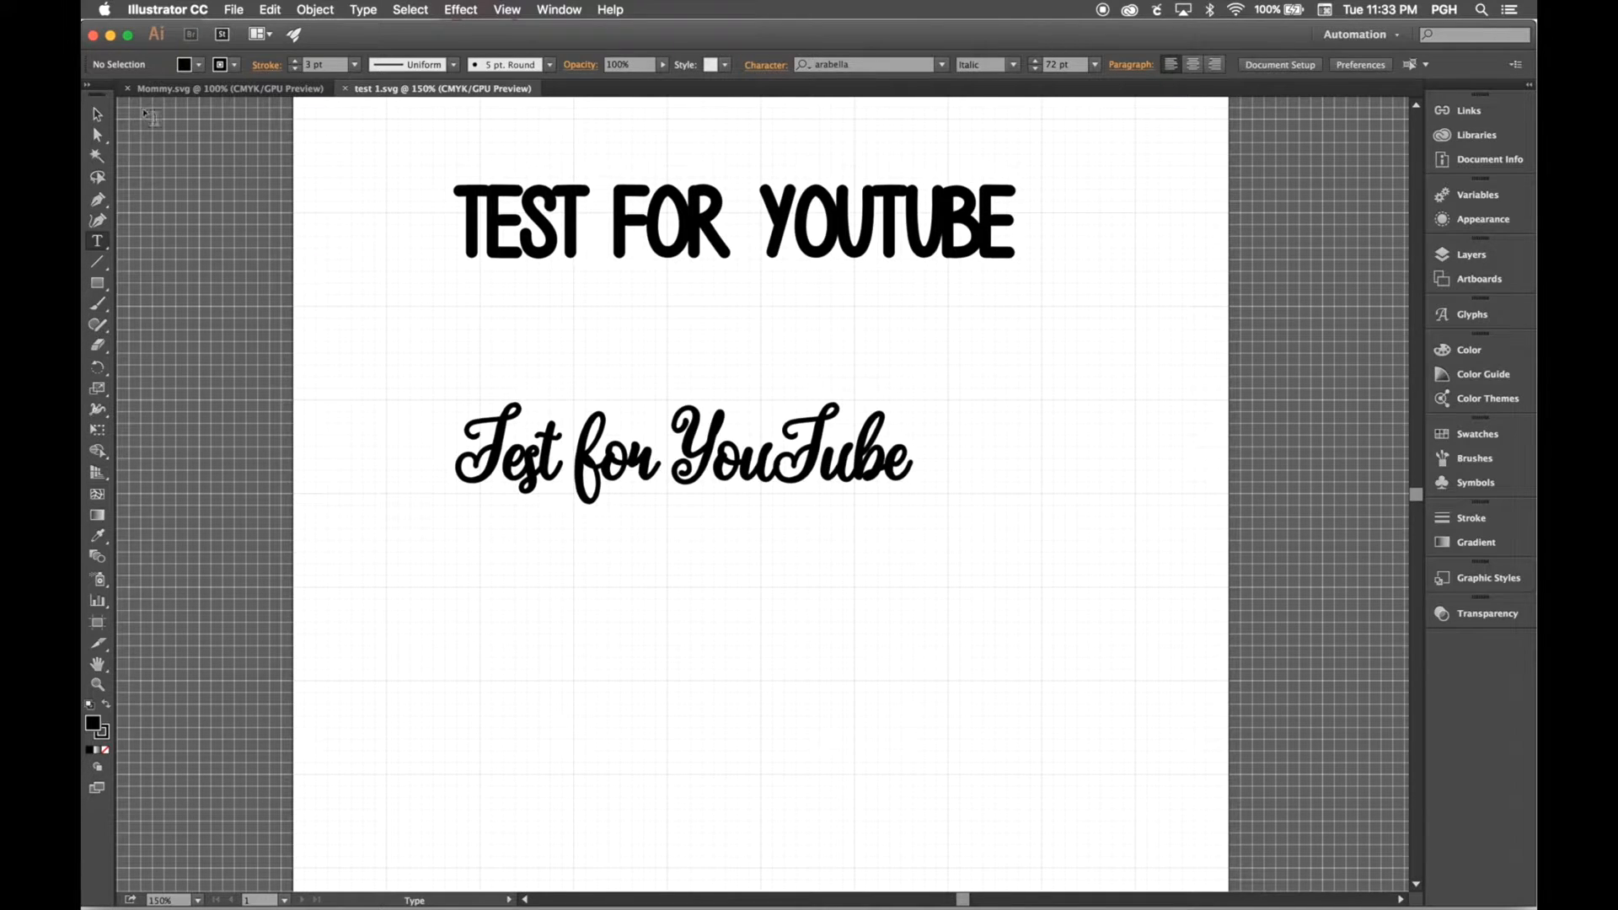
Minimize the document window, open Cricut Design Space from the desktop and create a new project
click(111, 37)
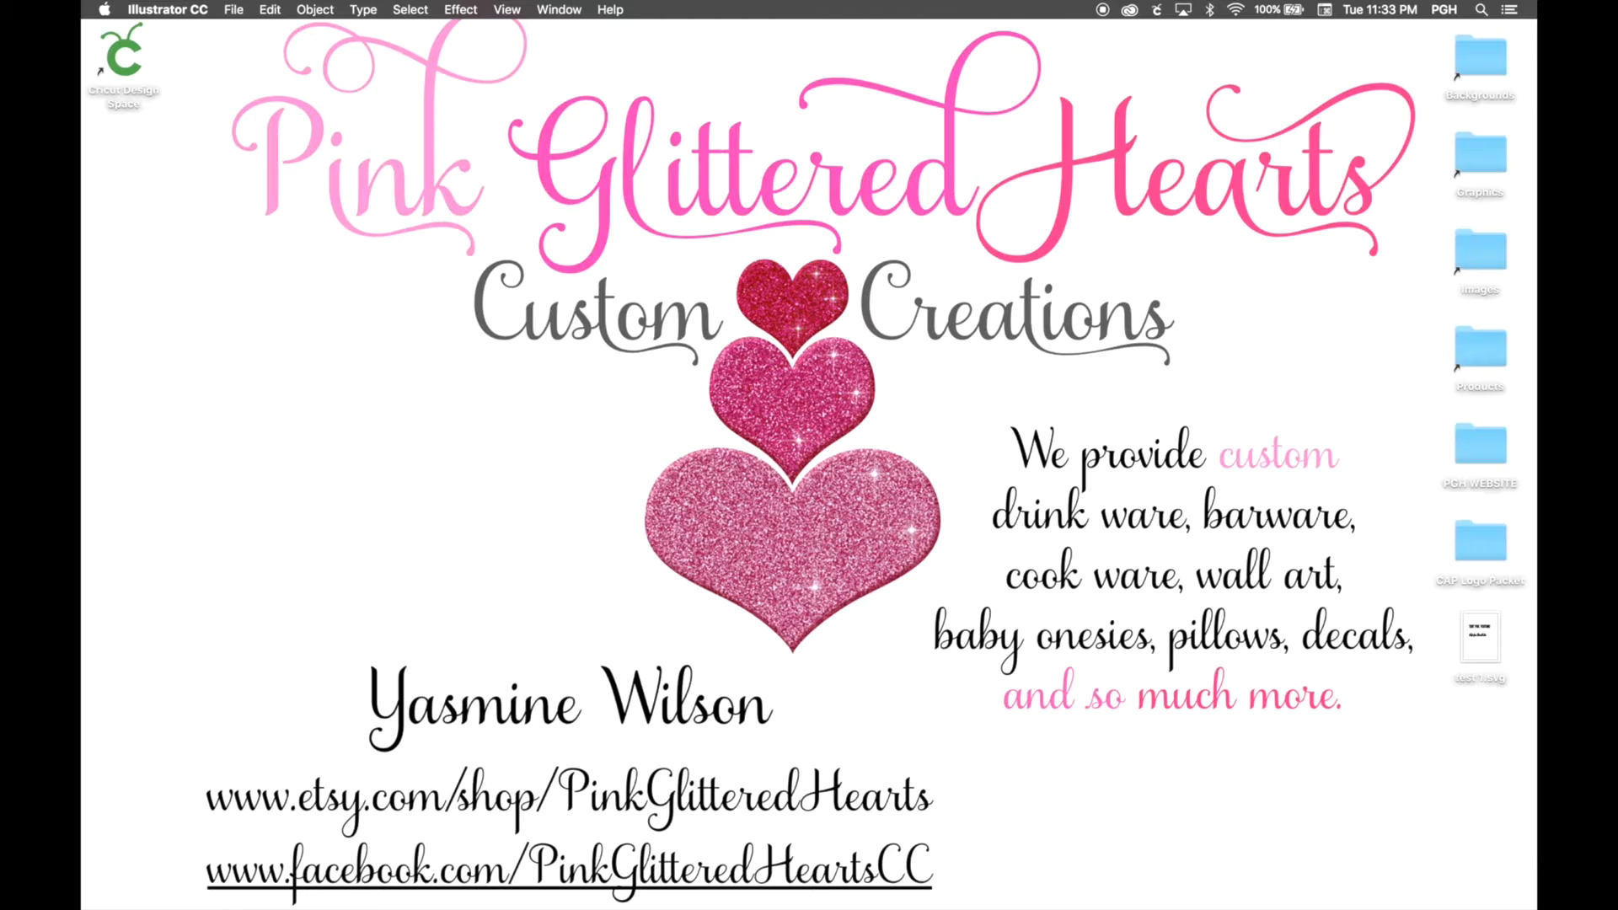
double_click(134, 76)
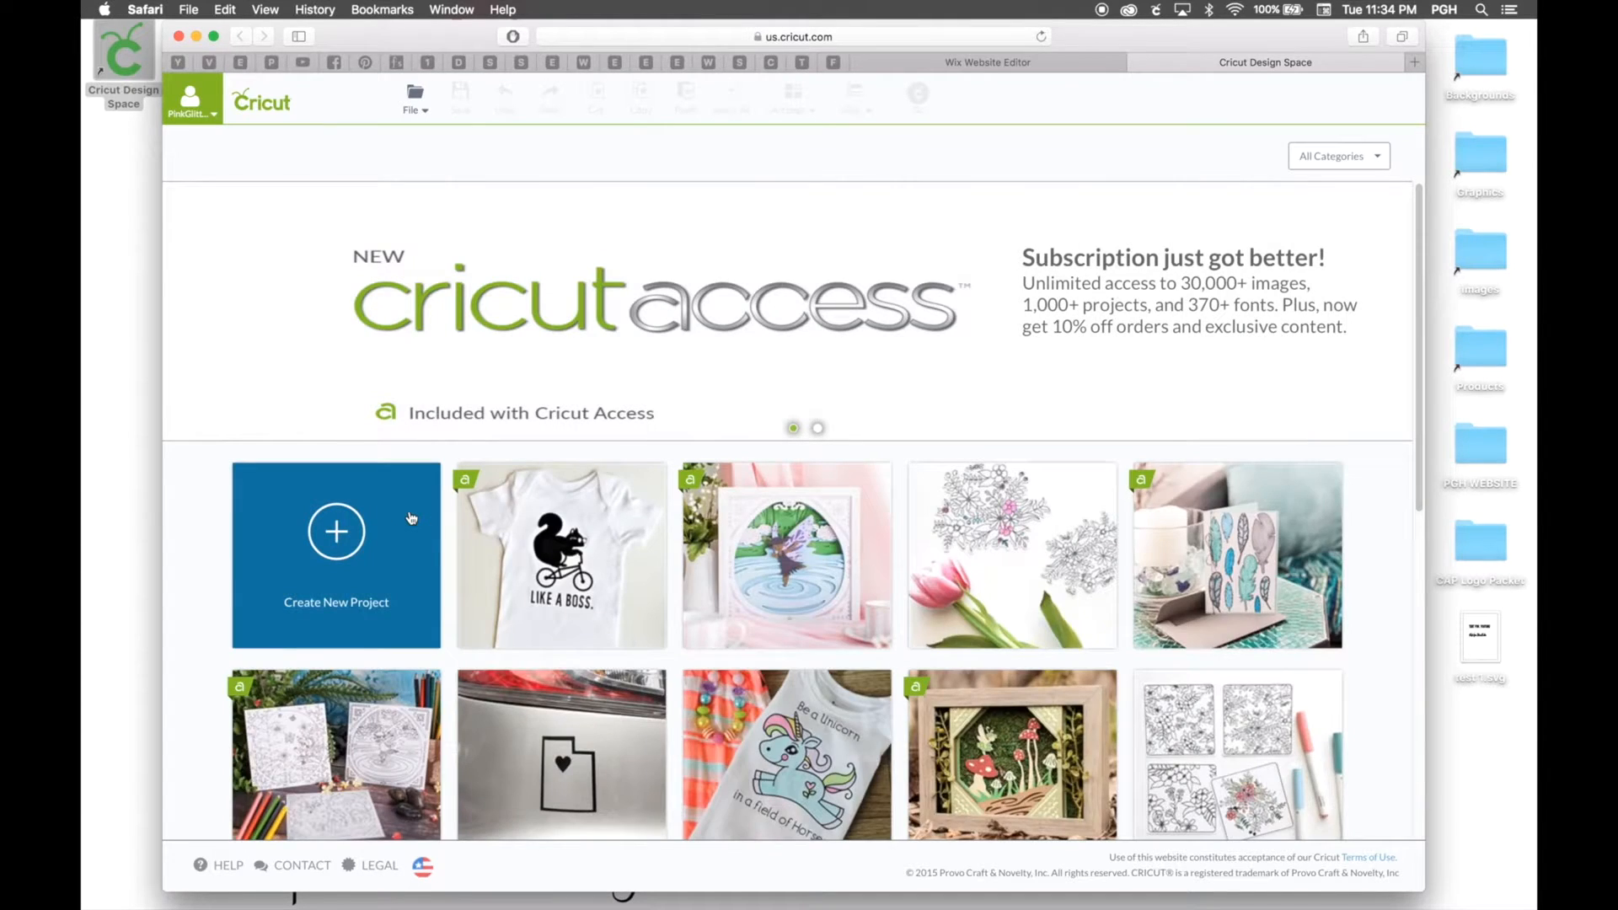
click(420, 520)
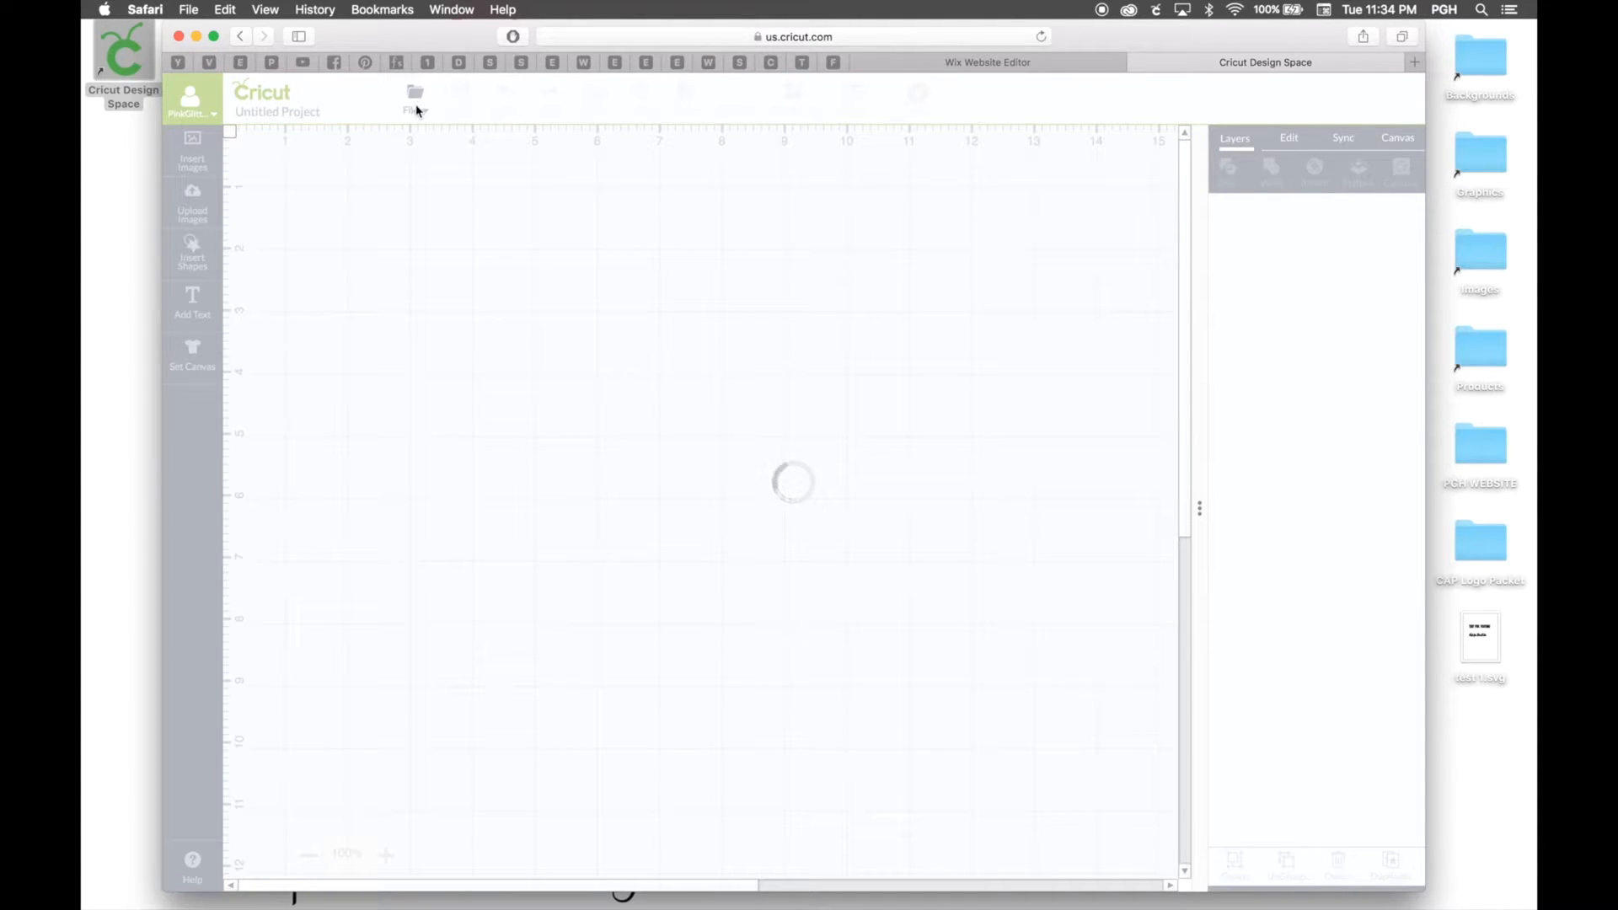
Upload test 1.svg from the Desktop to the image library and save it under the name test 1
click(209, 196)
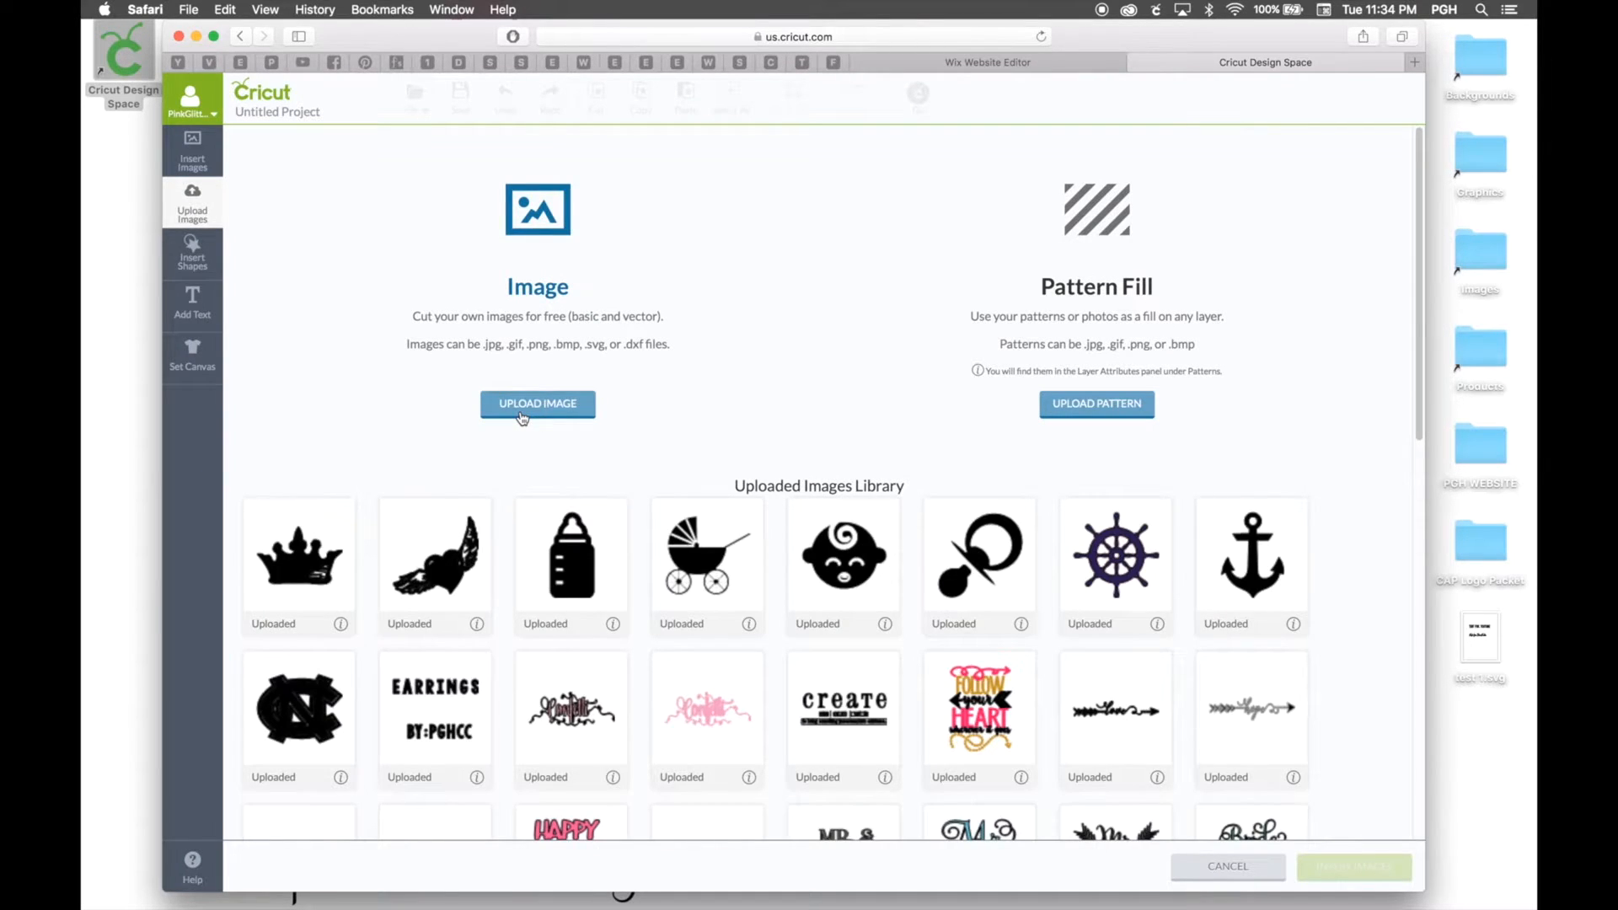
click(522, 416)
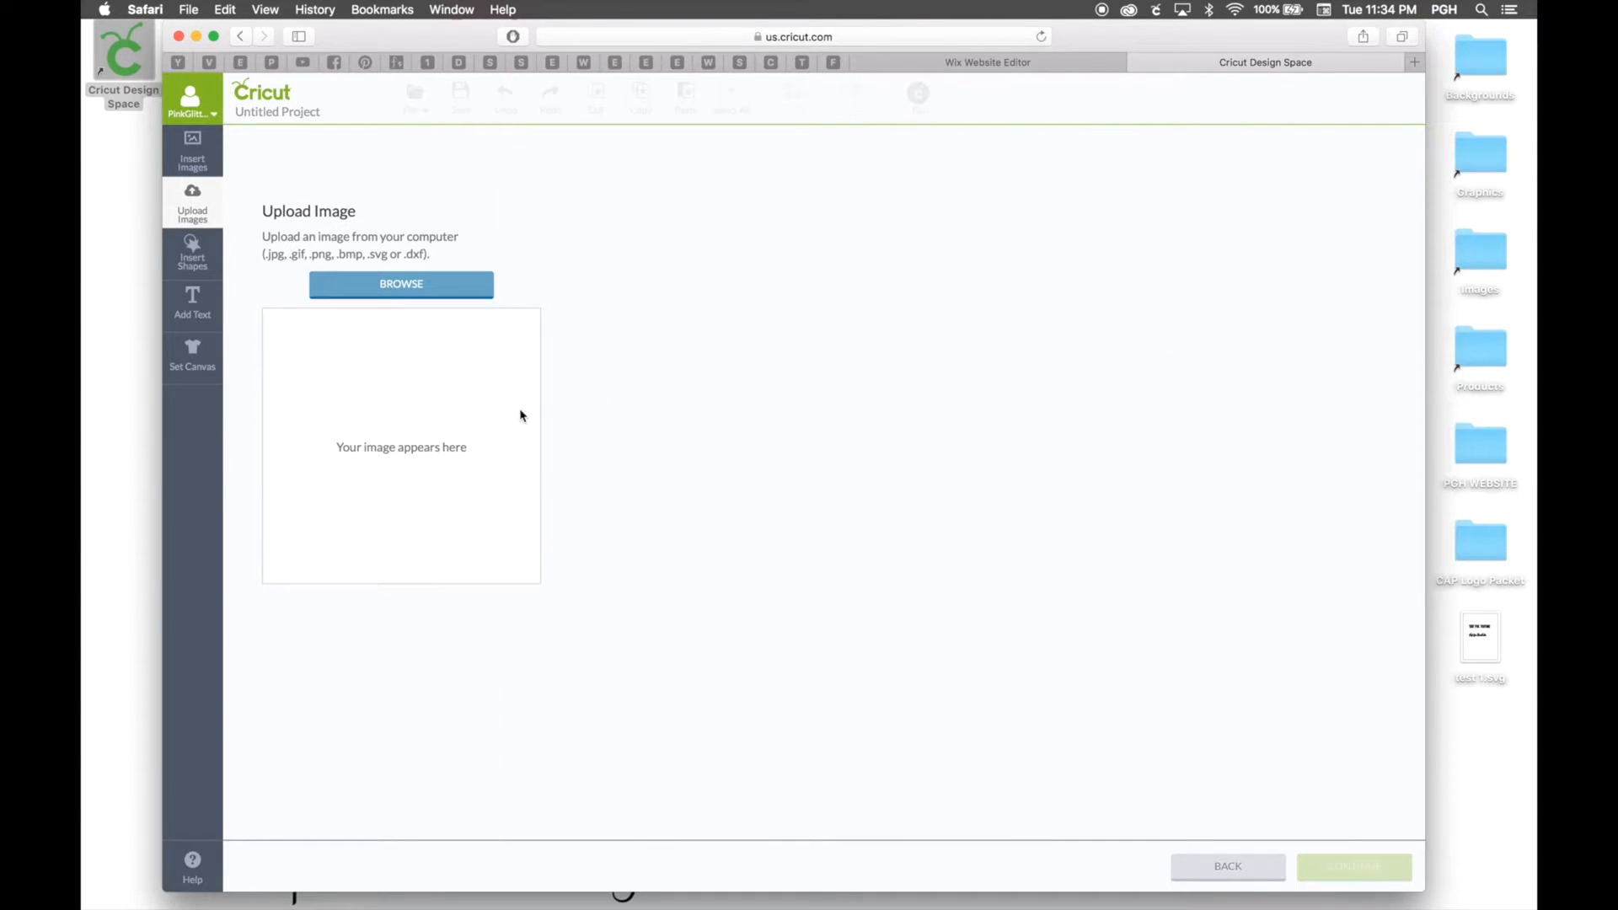
click(472, 286)
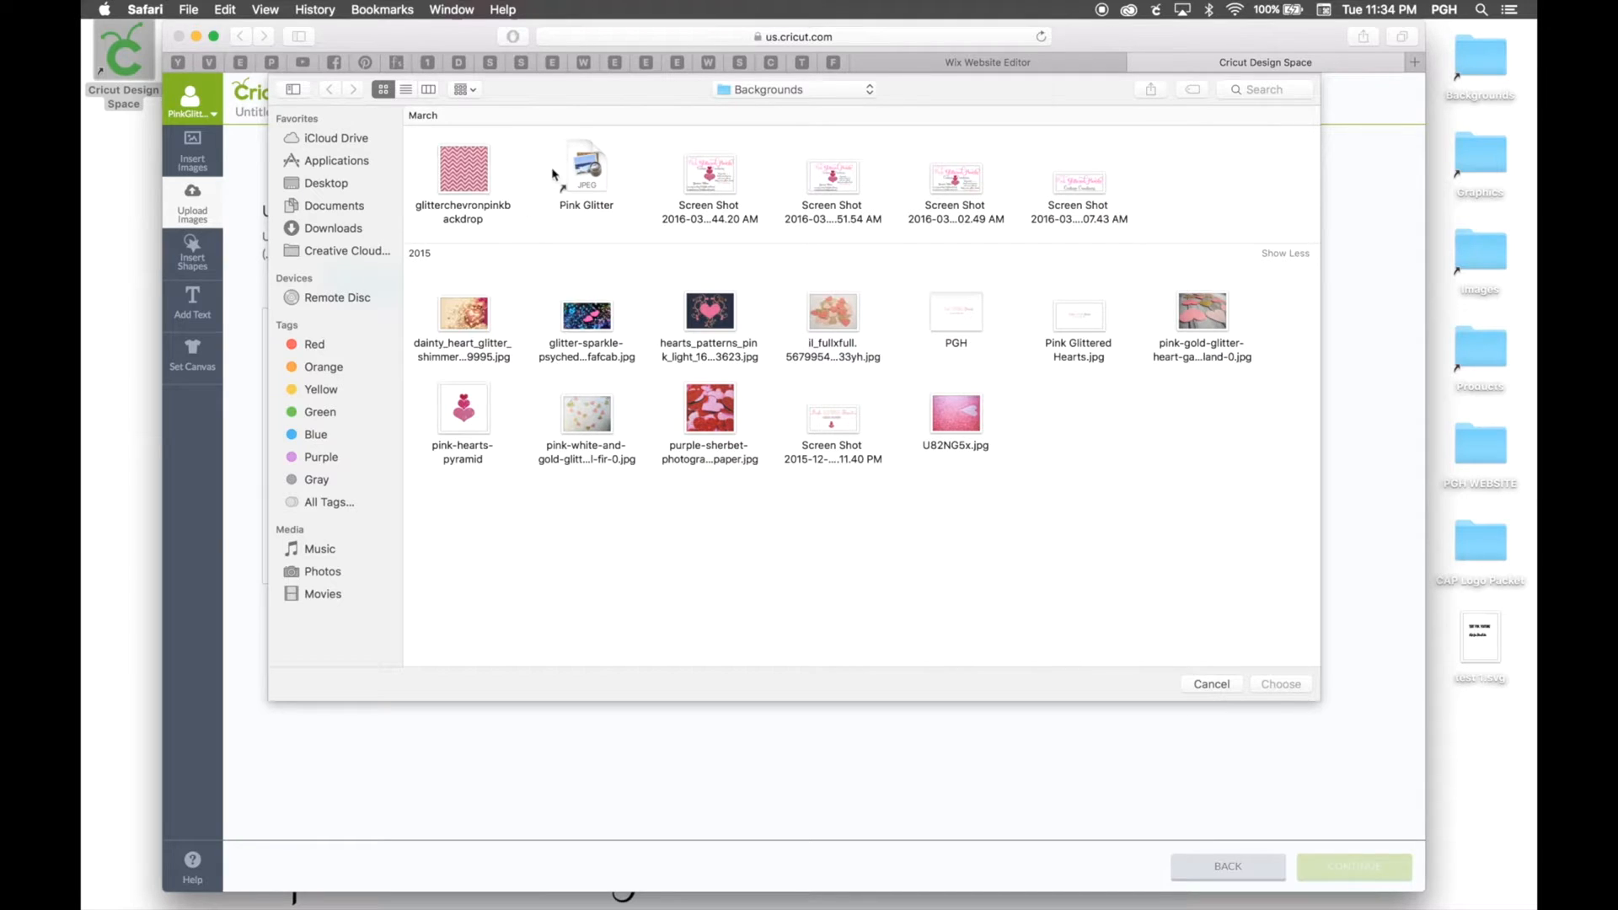
click(314, 185)
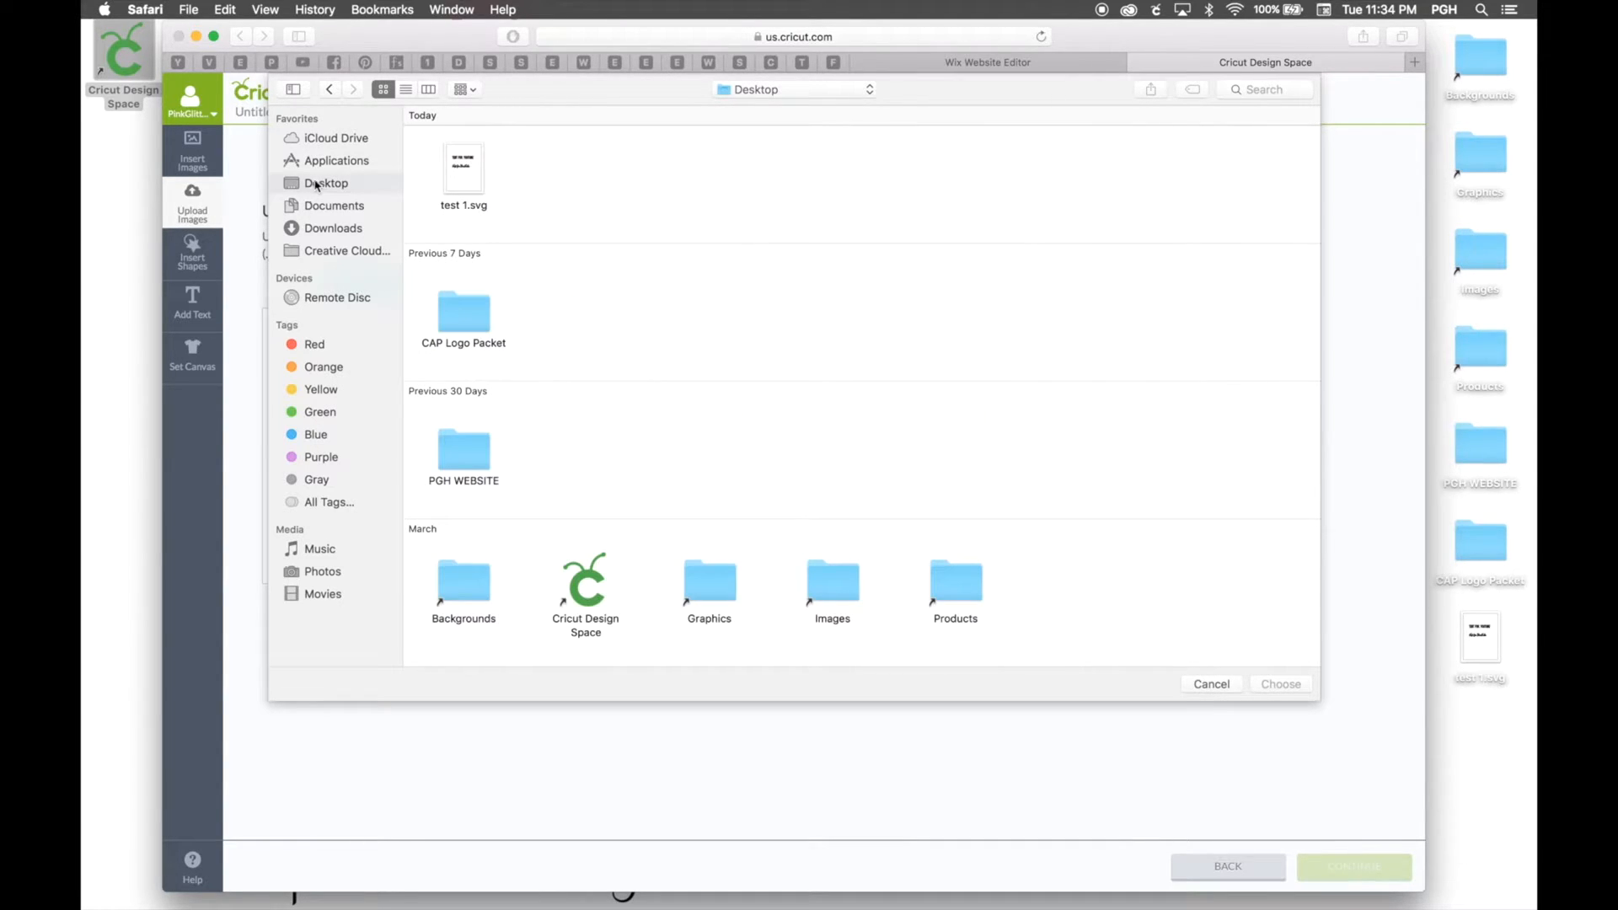
double_click(459, 168)
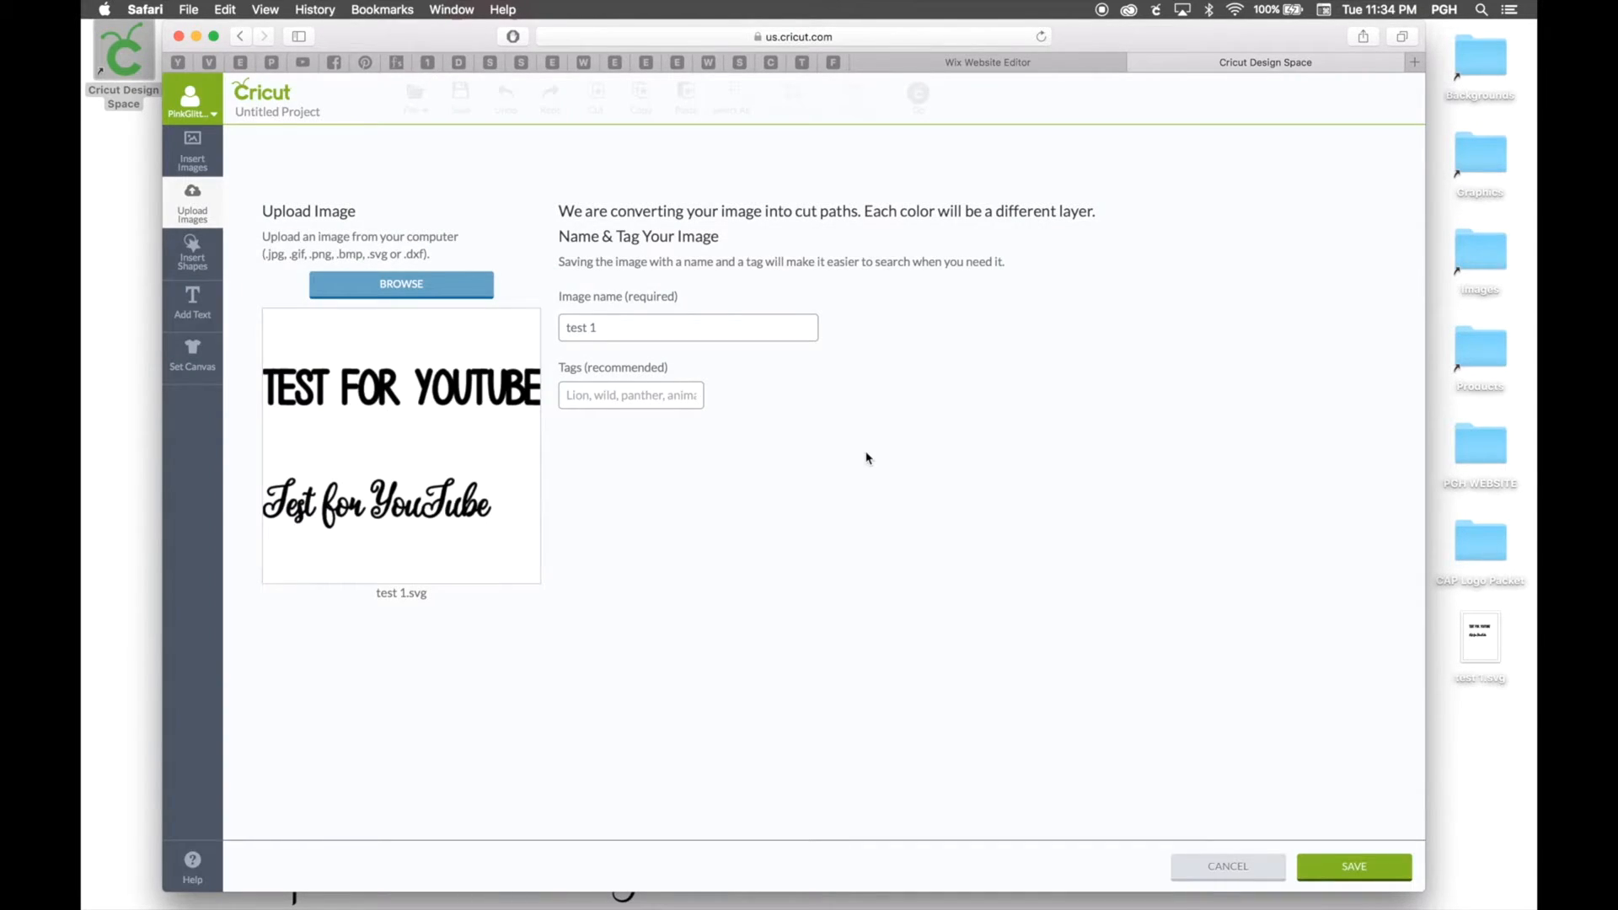
click(1365, 873)
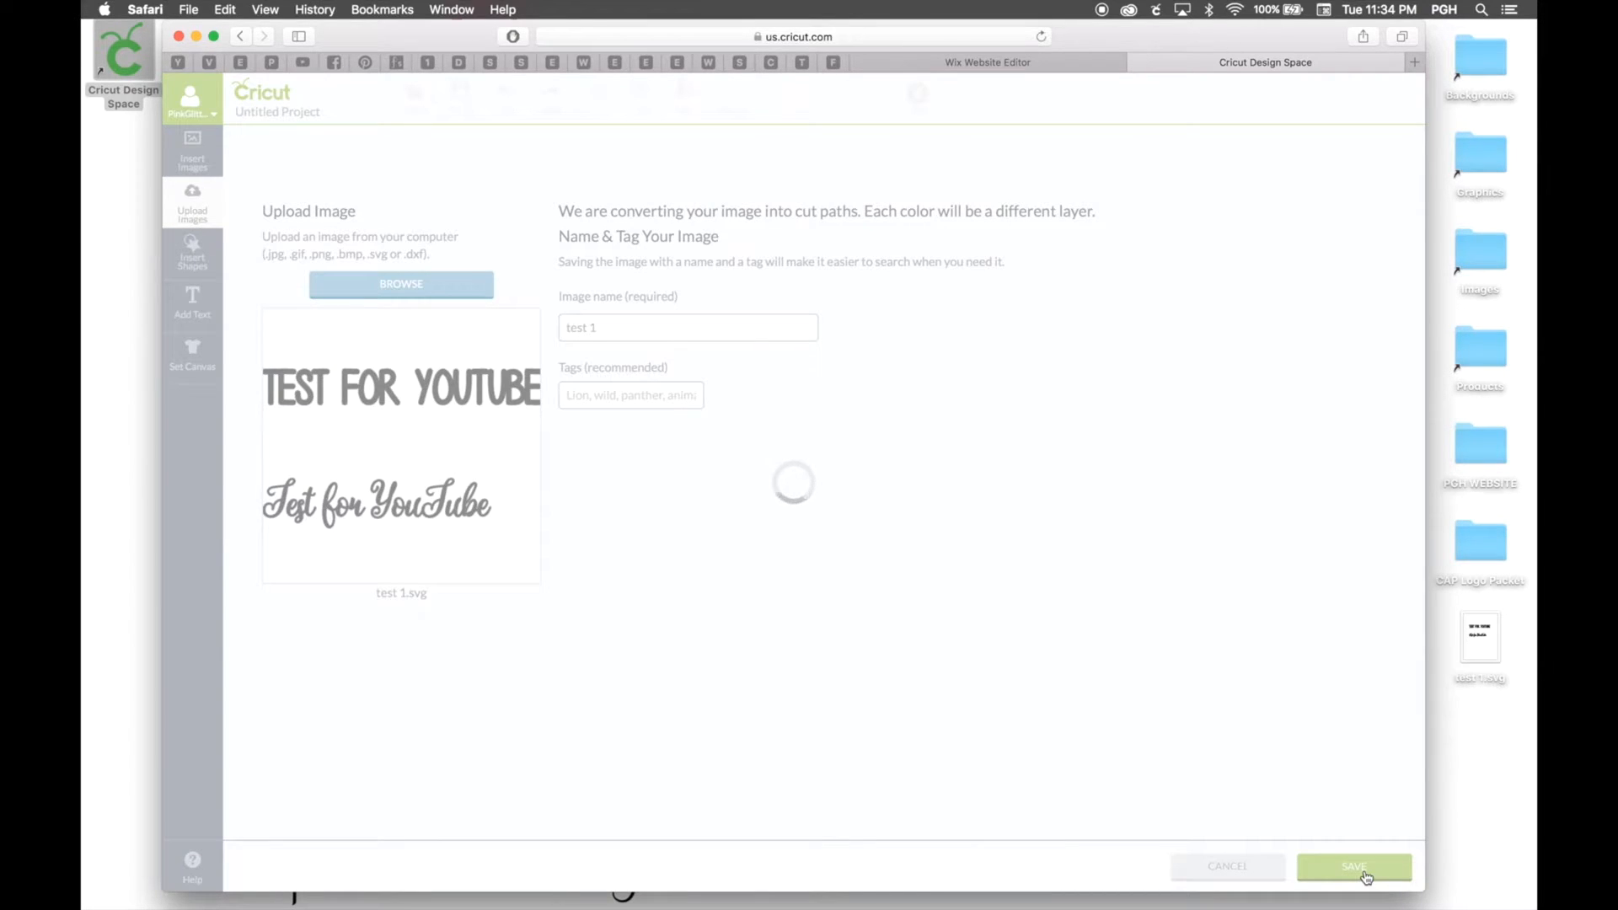
Insert the uploaded TEST FOR YOUTUBE image from the library onto the project canvas
drag(1217, 38, 1136, 29)
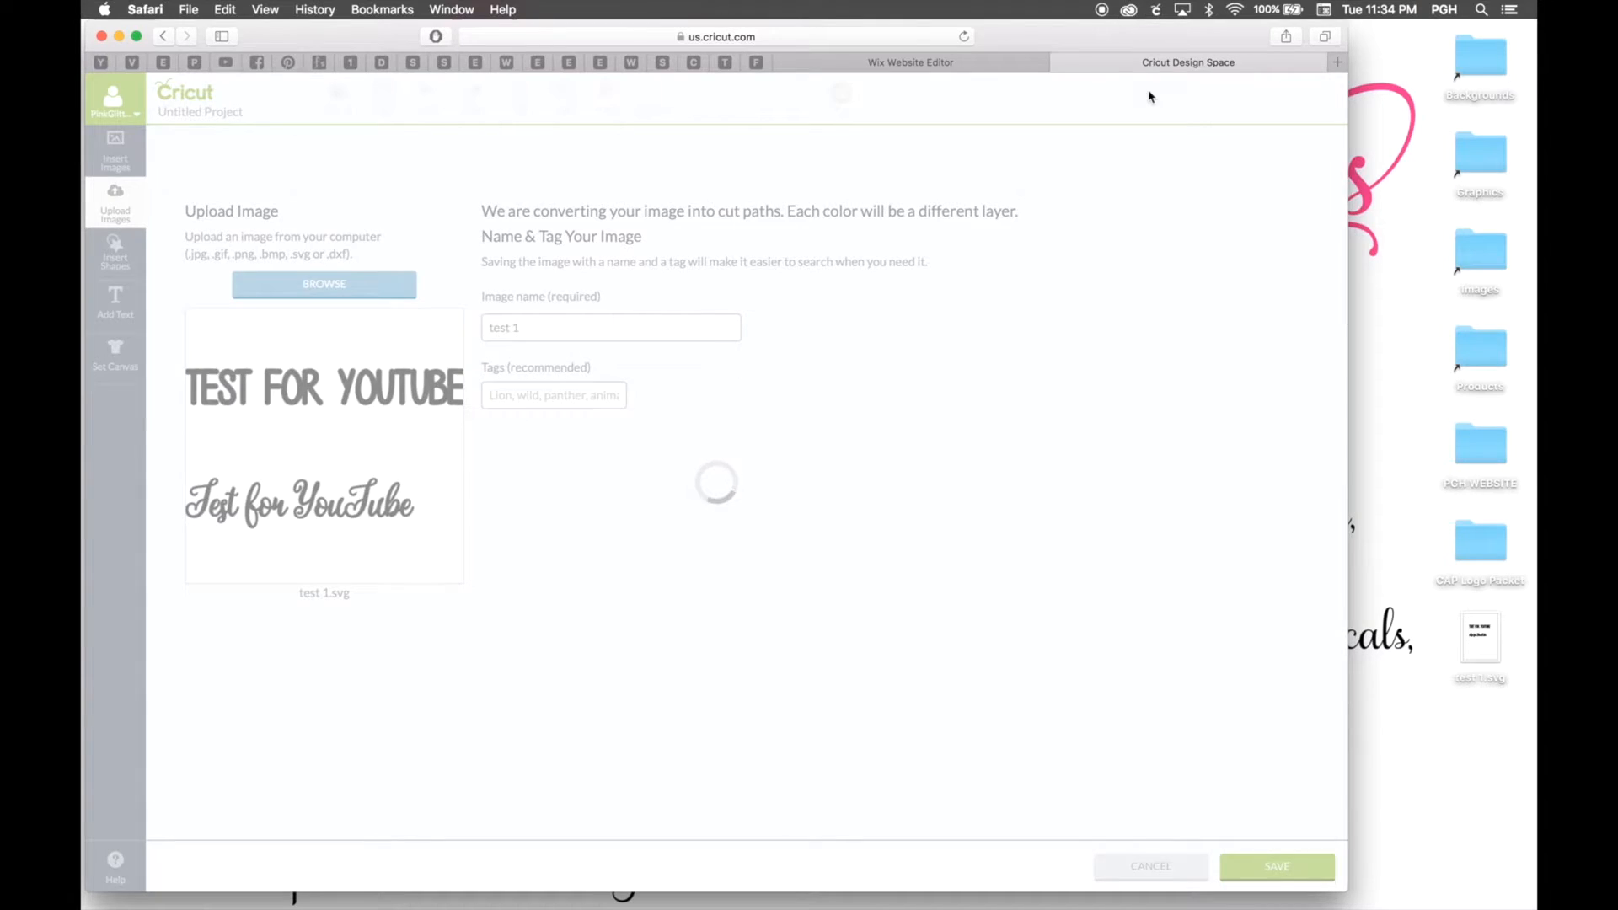
mouse_move(1193, 907)
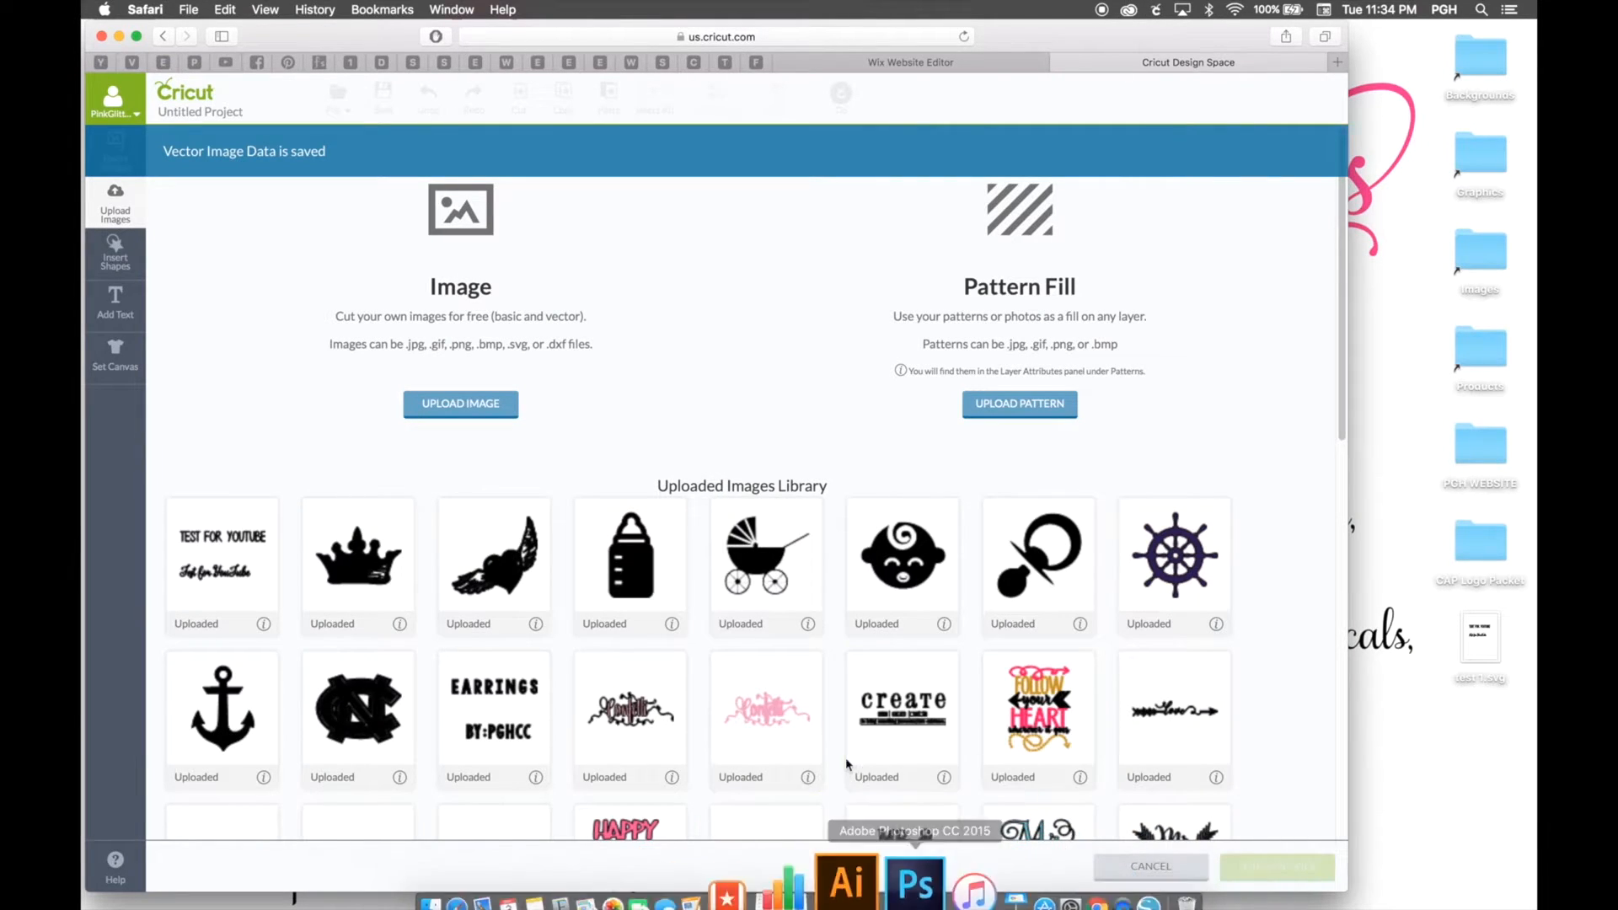
click(250, 540)
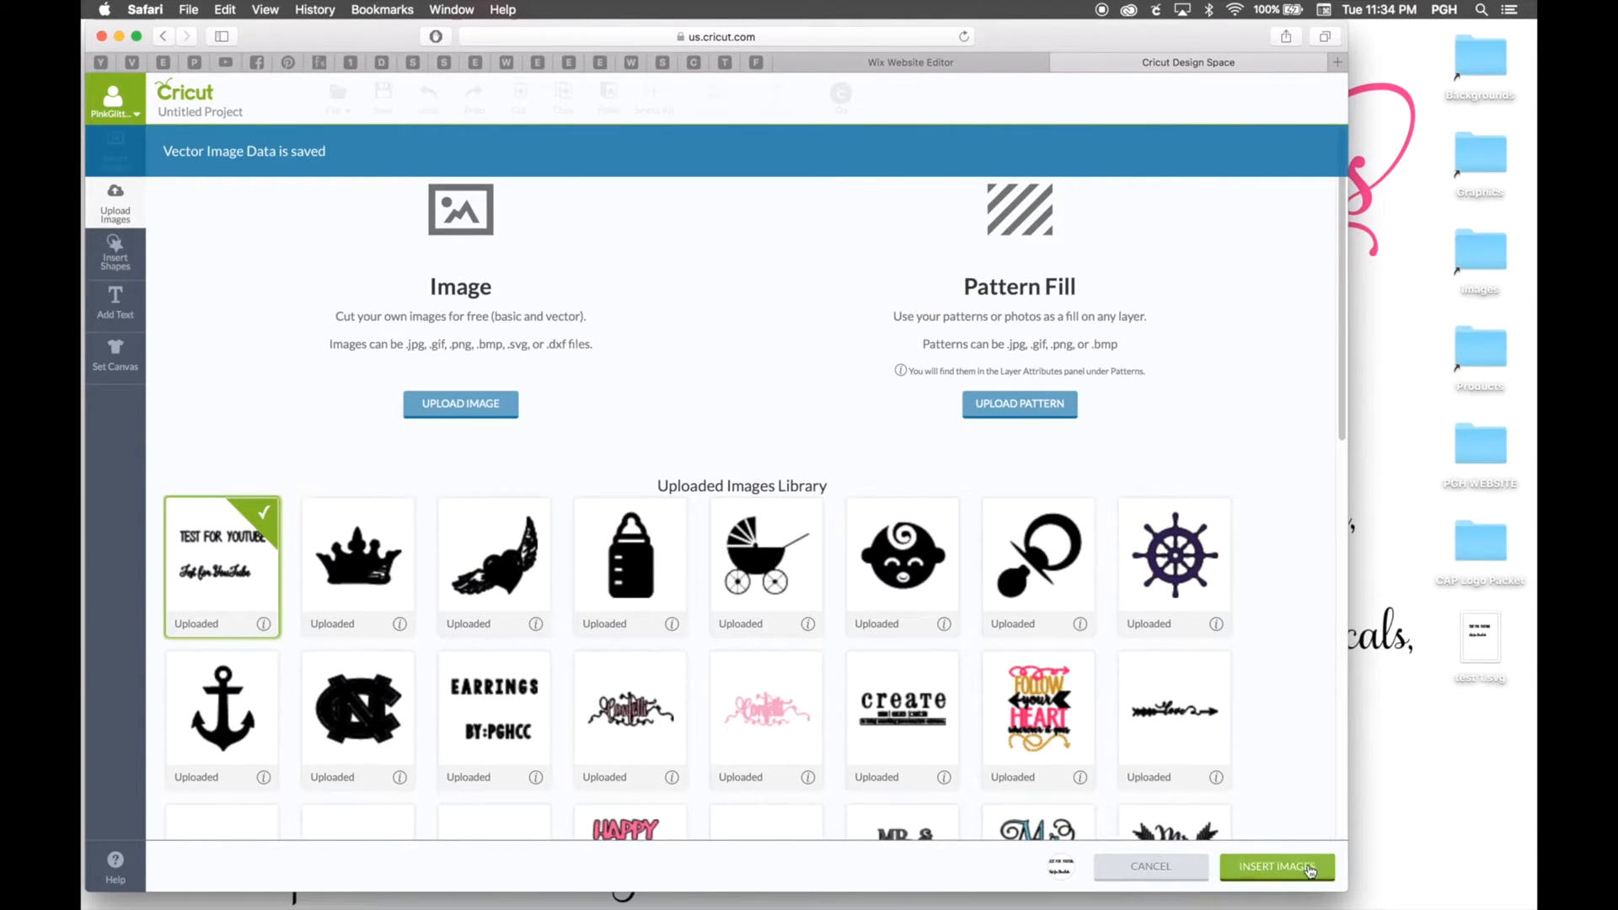
click(1261, 856)
Switch to Illustrator and arrange its window beside a narrowed Cricut Design Space window to compare the two versions of the text
mouse_move(650, 904)
click(861, 883)
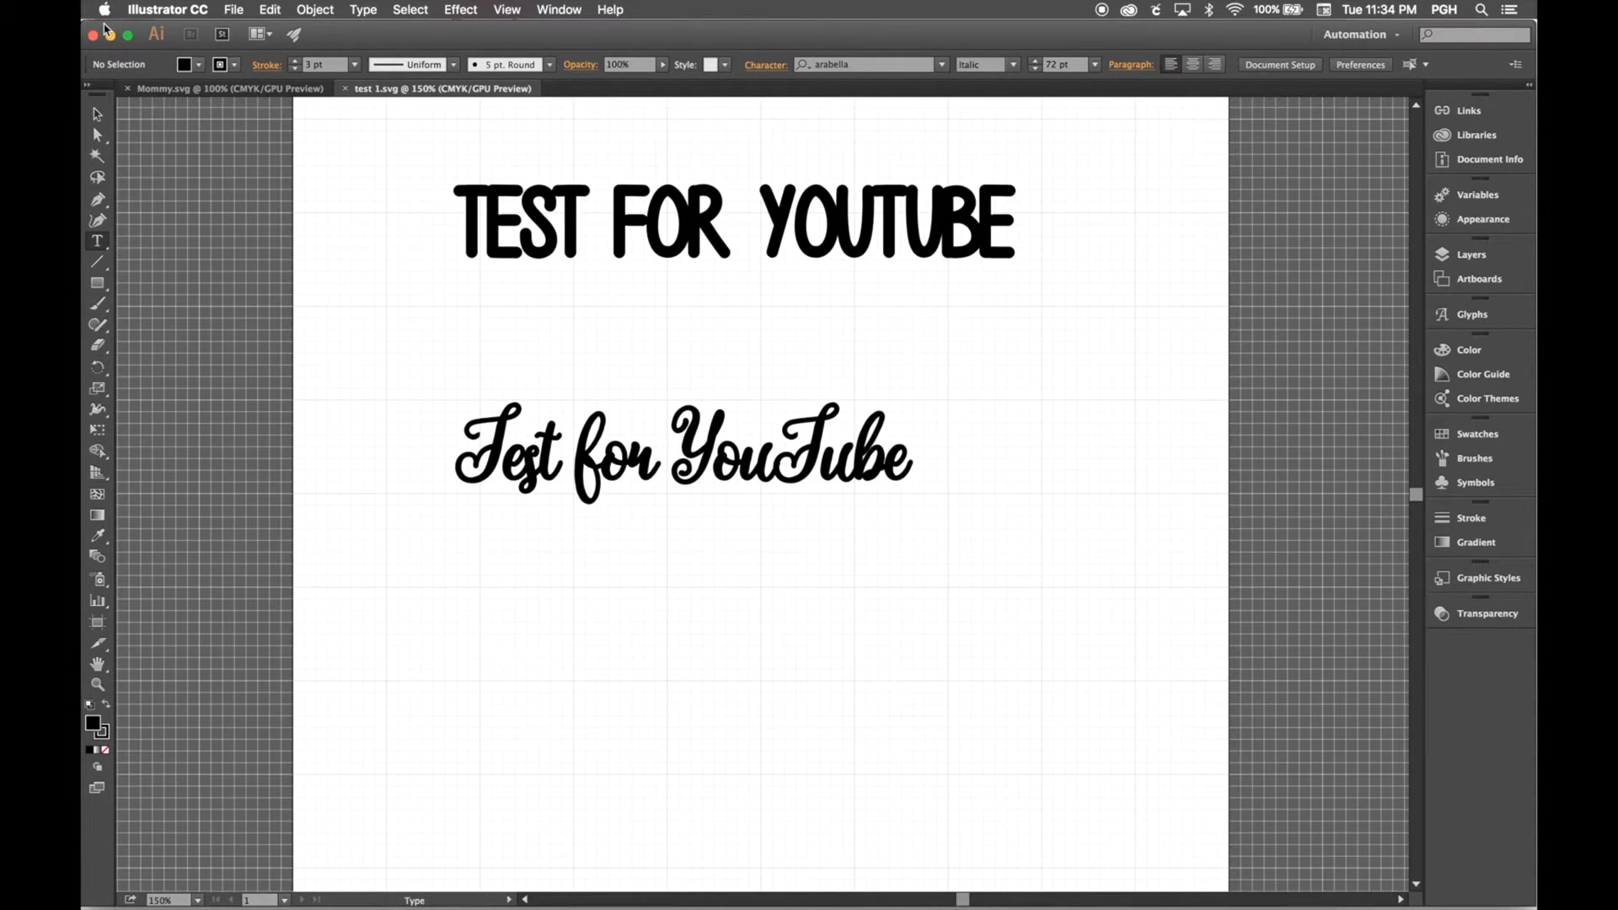
drag(103, 25, 479, 125)
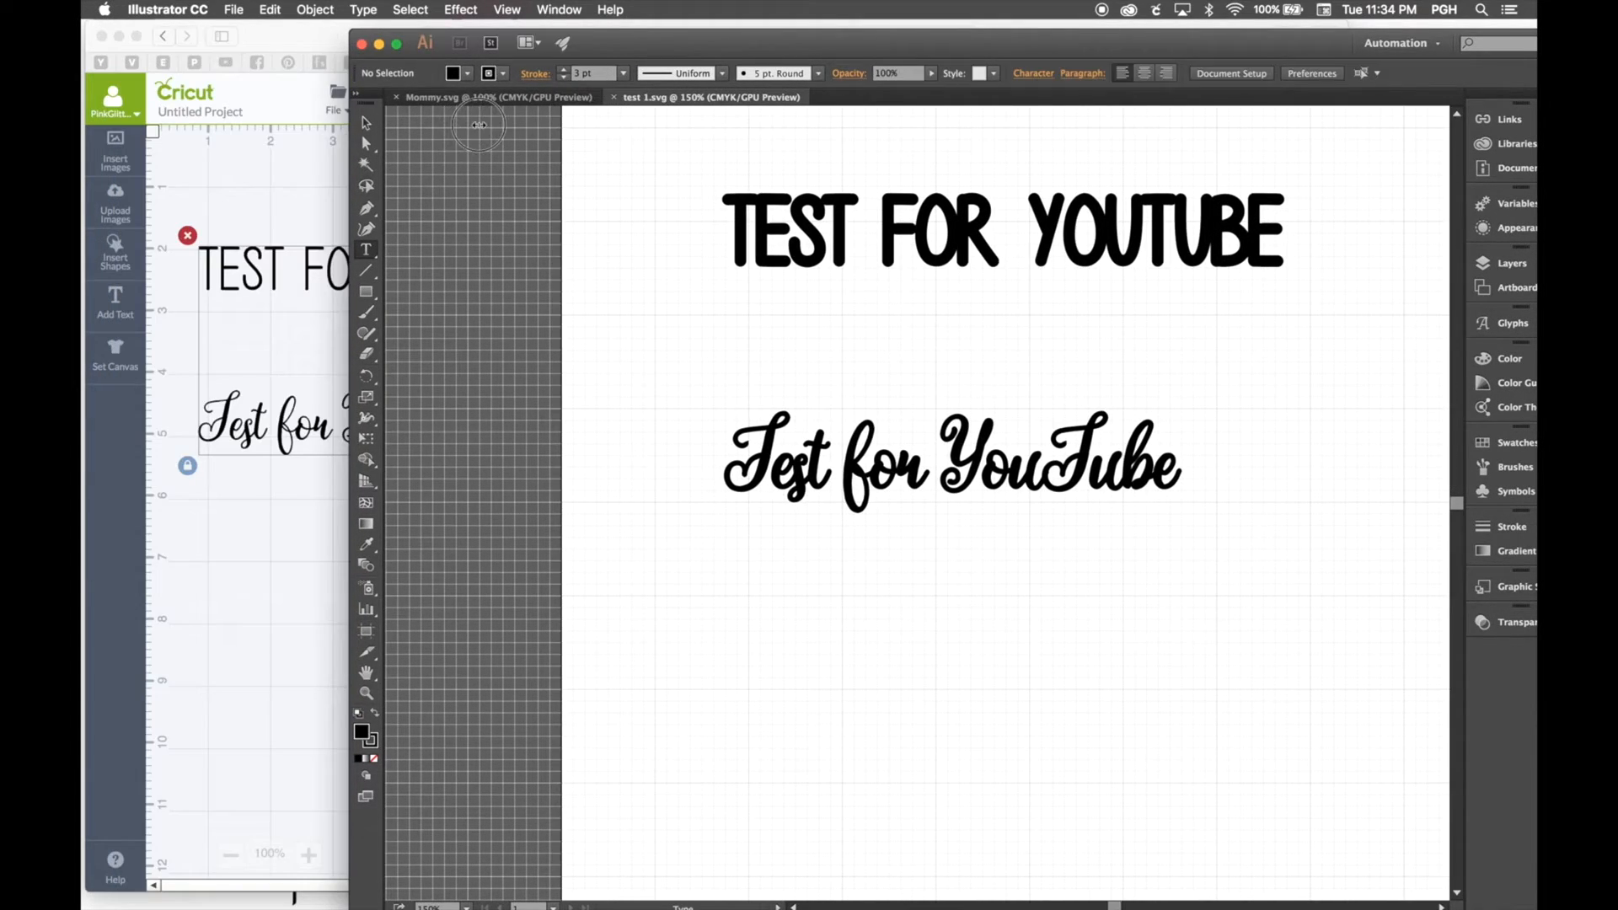
click(276, 684)
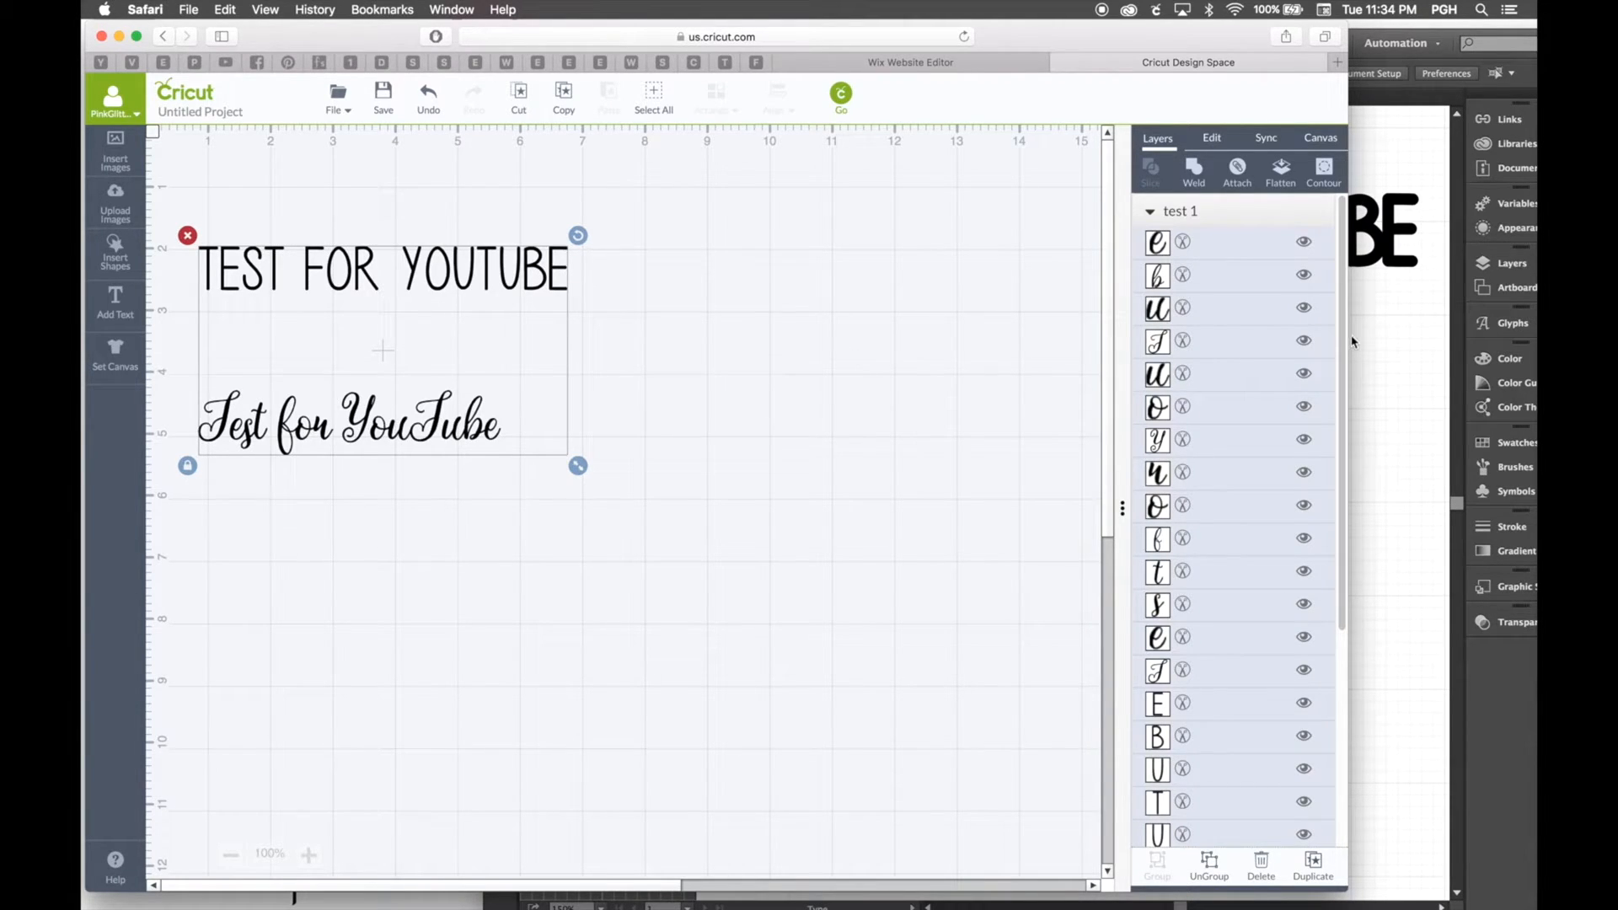
drag(1346, 339, 962, 333)
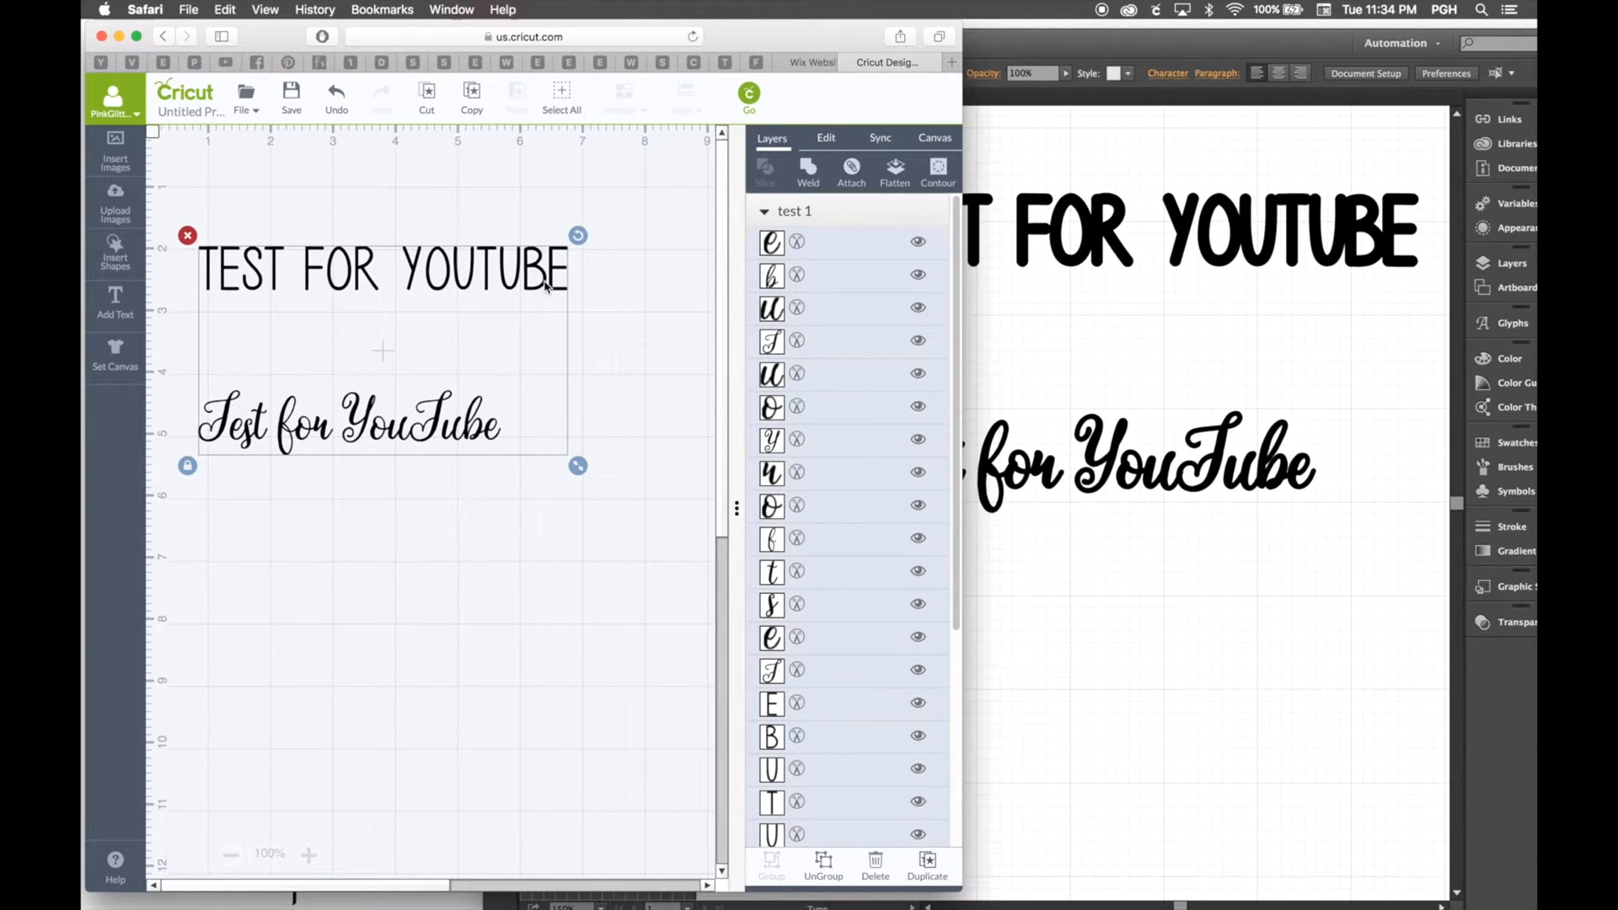
Weld all letters of the imported image together and delete the welded image from the canvas
click(815, 173)
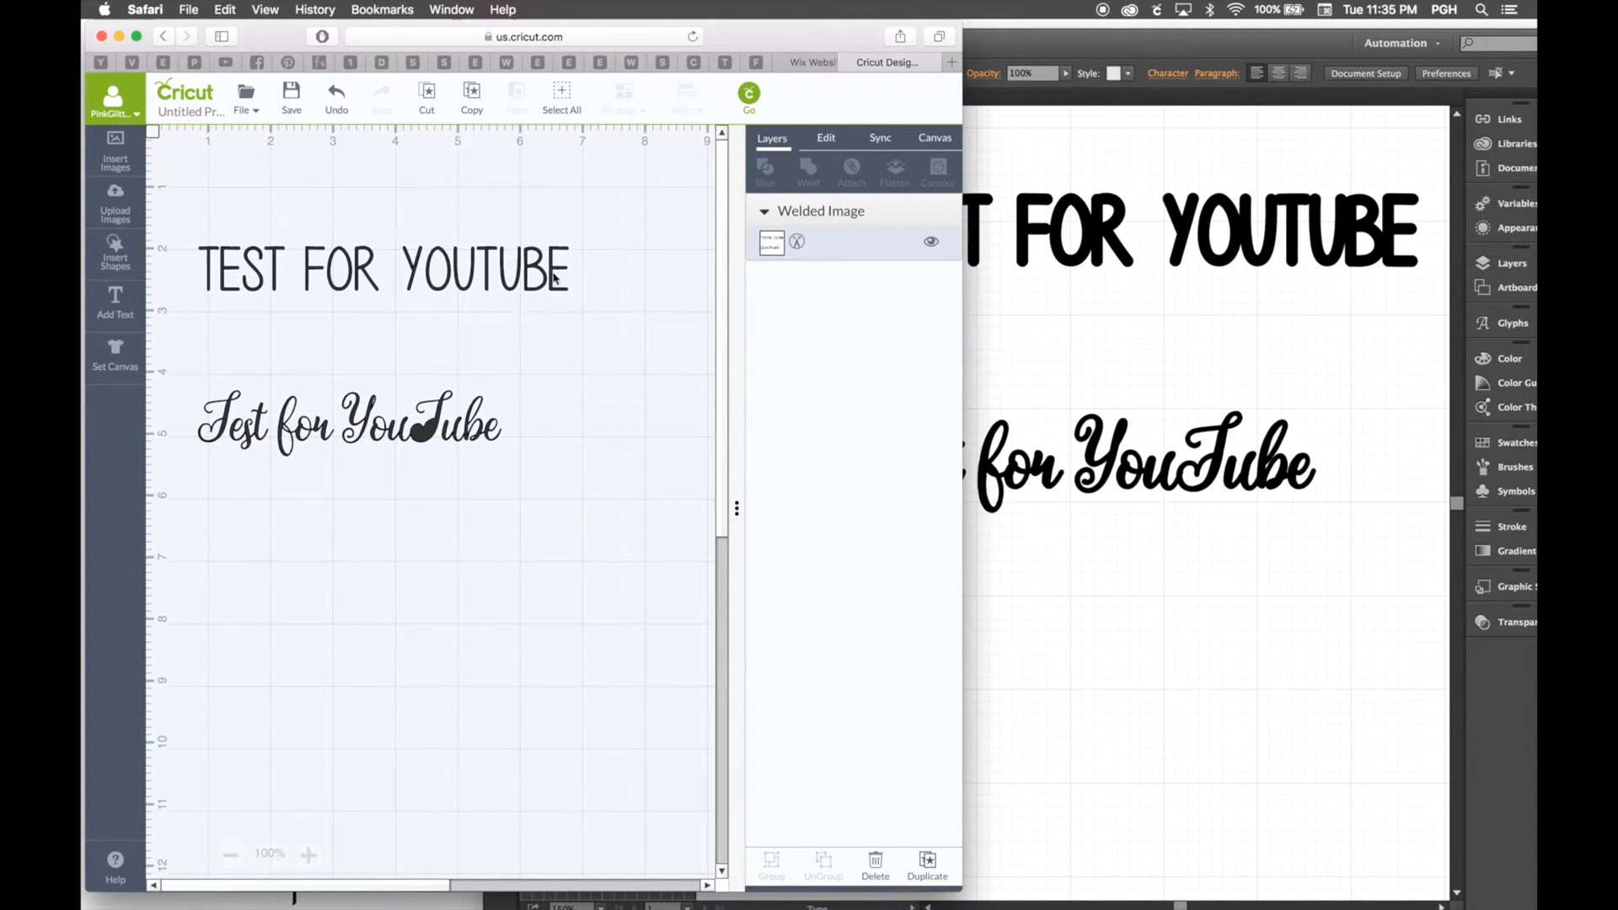
click(528, 284)
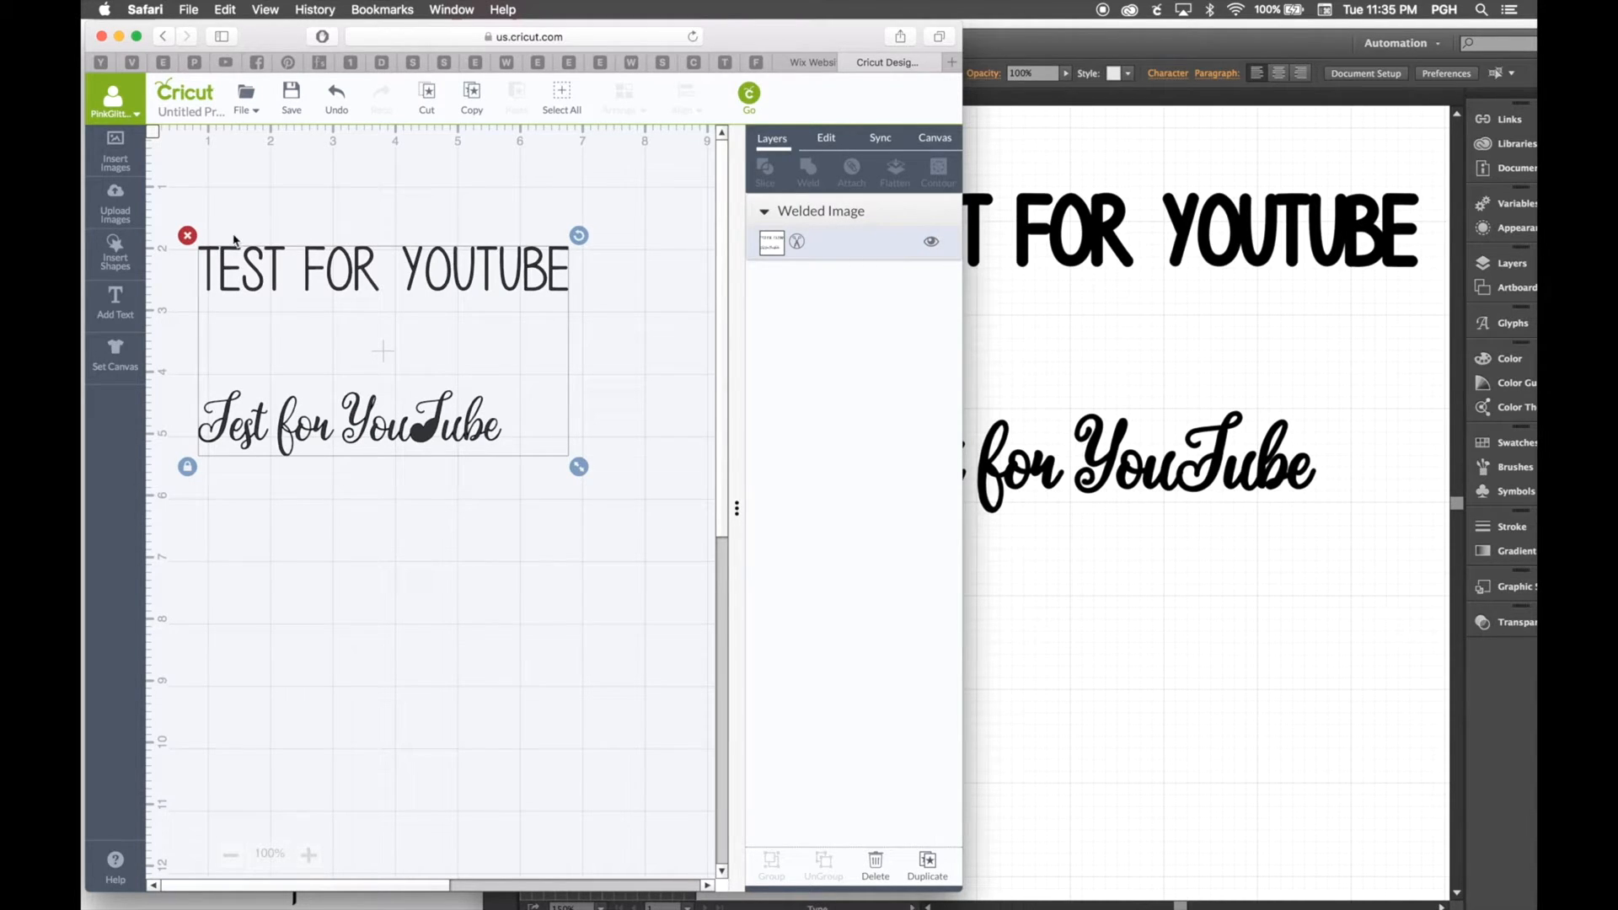
click(188, 237)
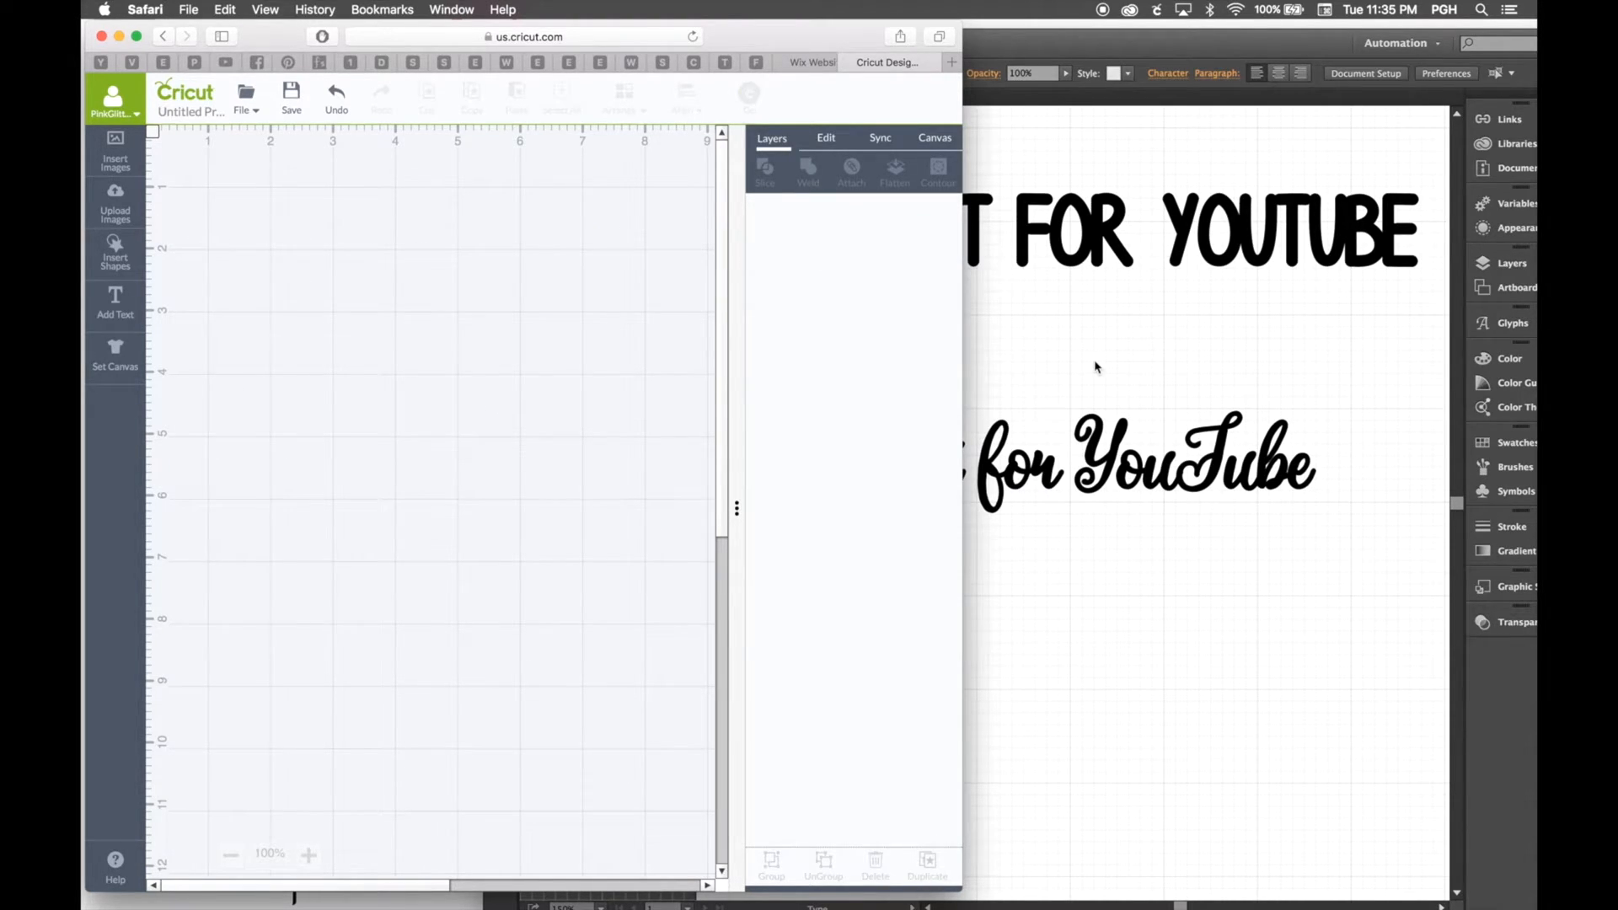
Switch to Illustrator and delete both stroked text lines from test 1.svg
click(1133, 240)
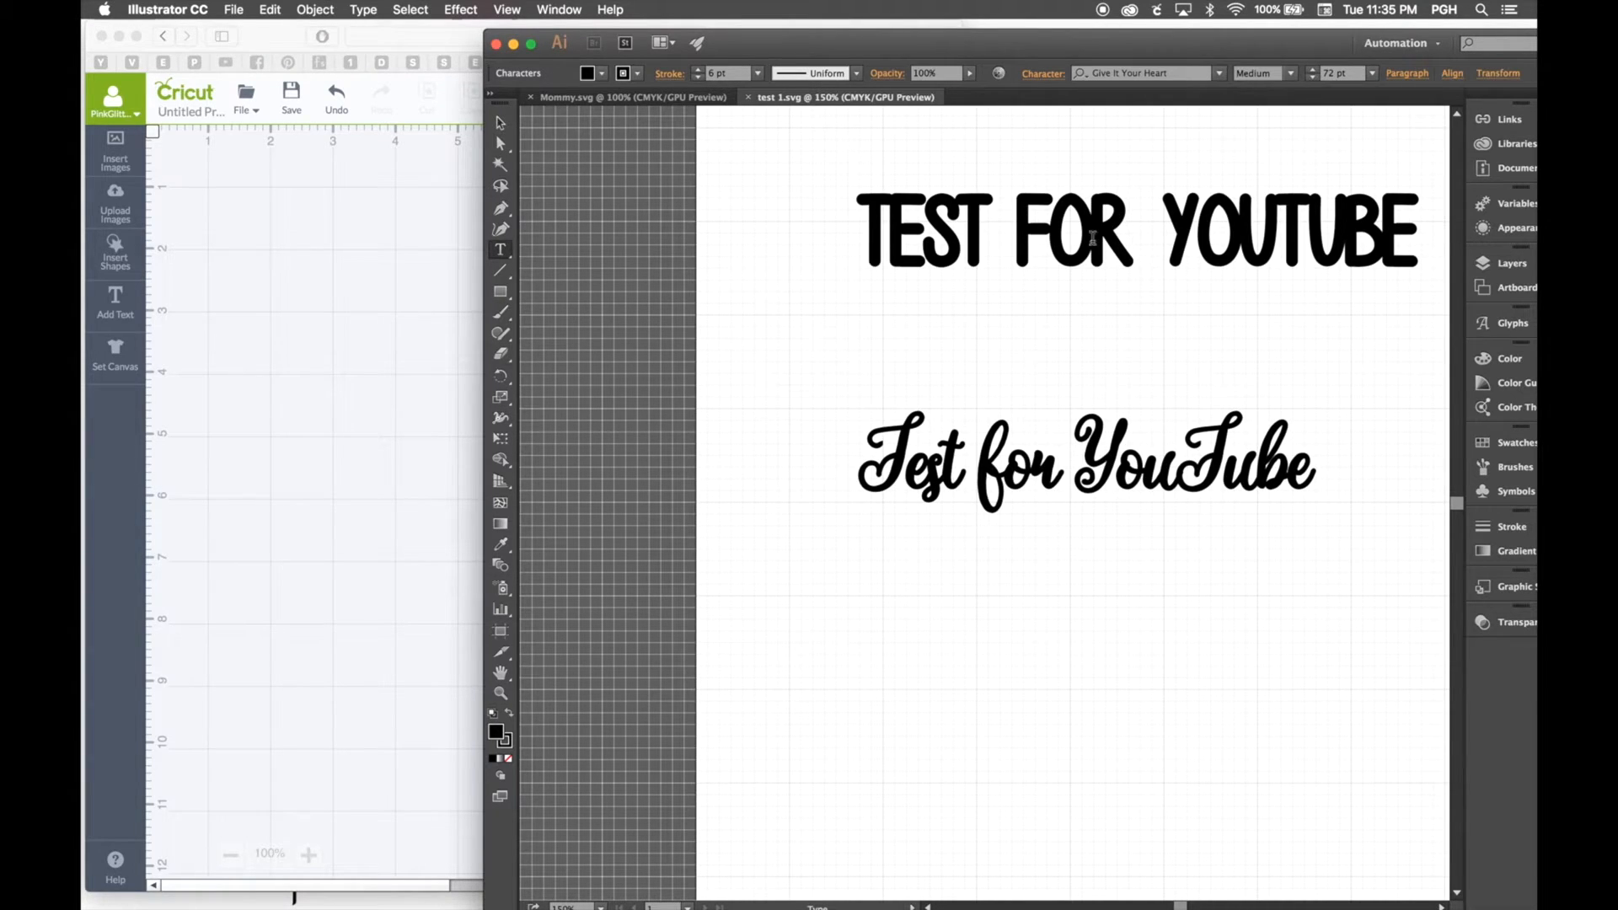
triple_click(1128, 229)
key(BackSpace)
click(1043, 368)
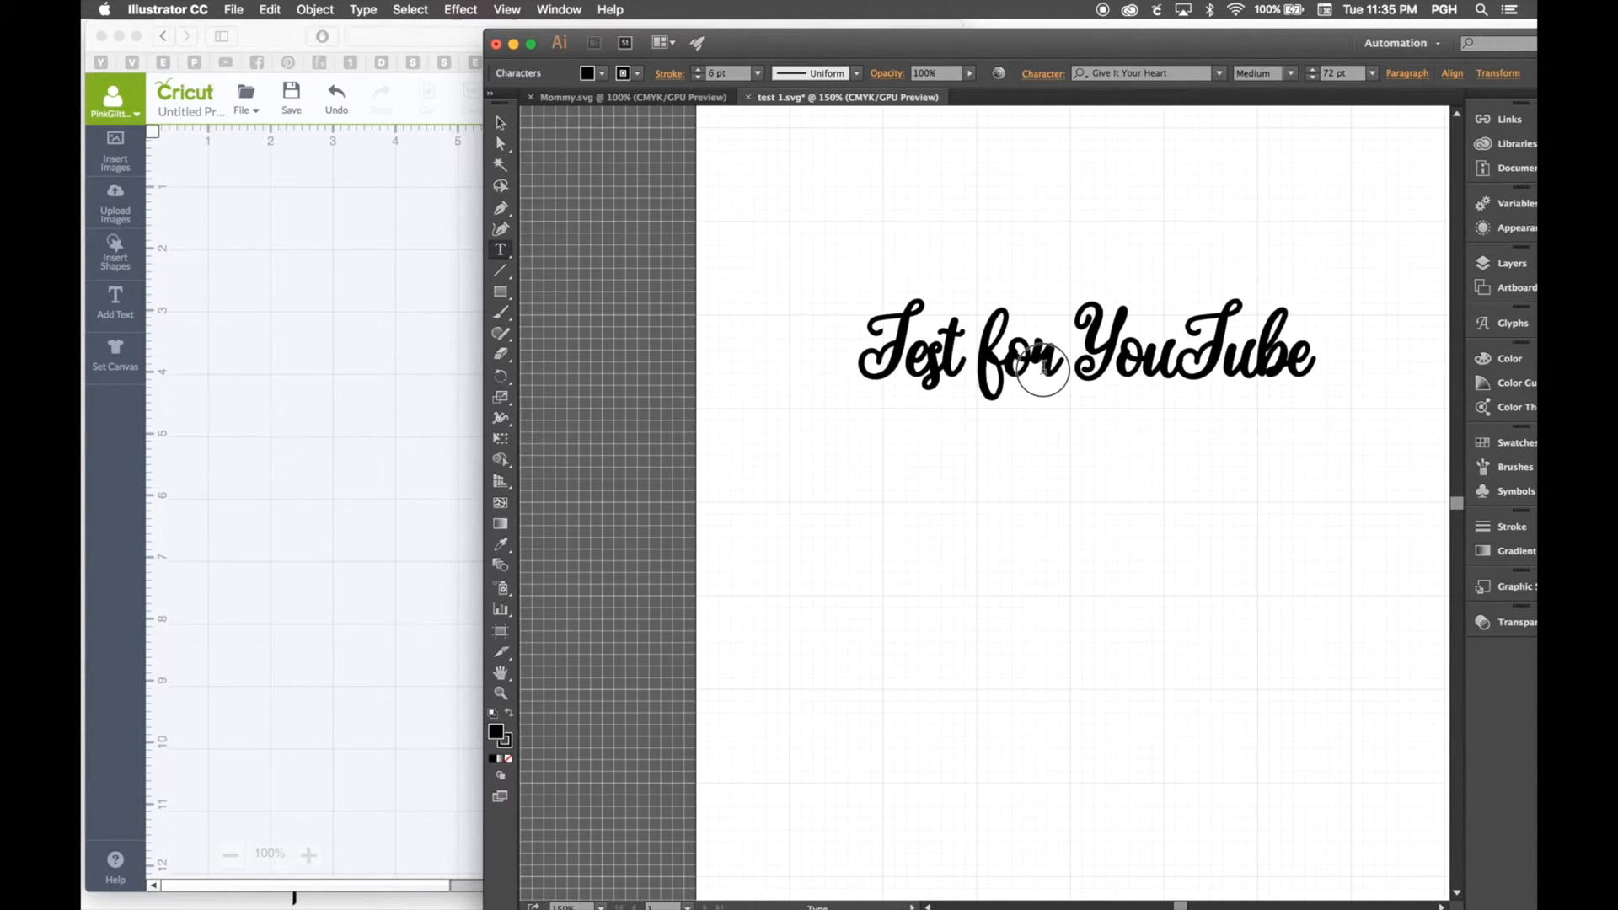
triple_click(1043, 368)
key(BackSpace)
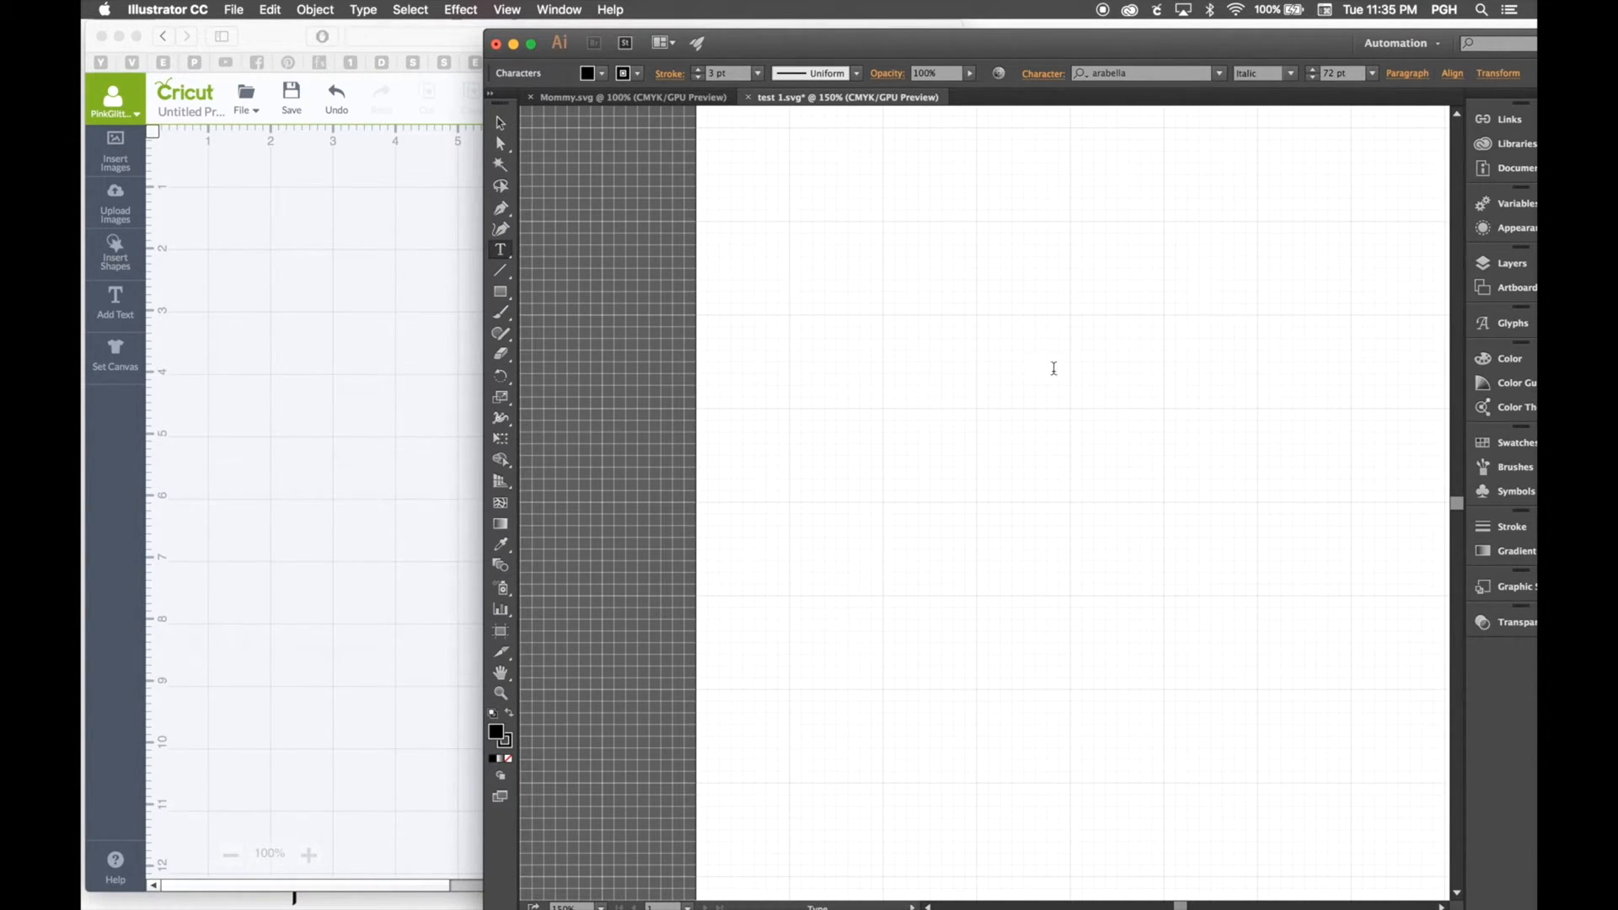
key(super+z)
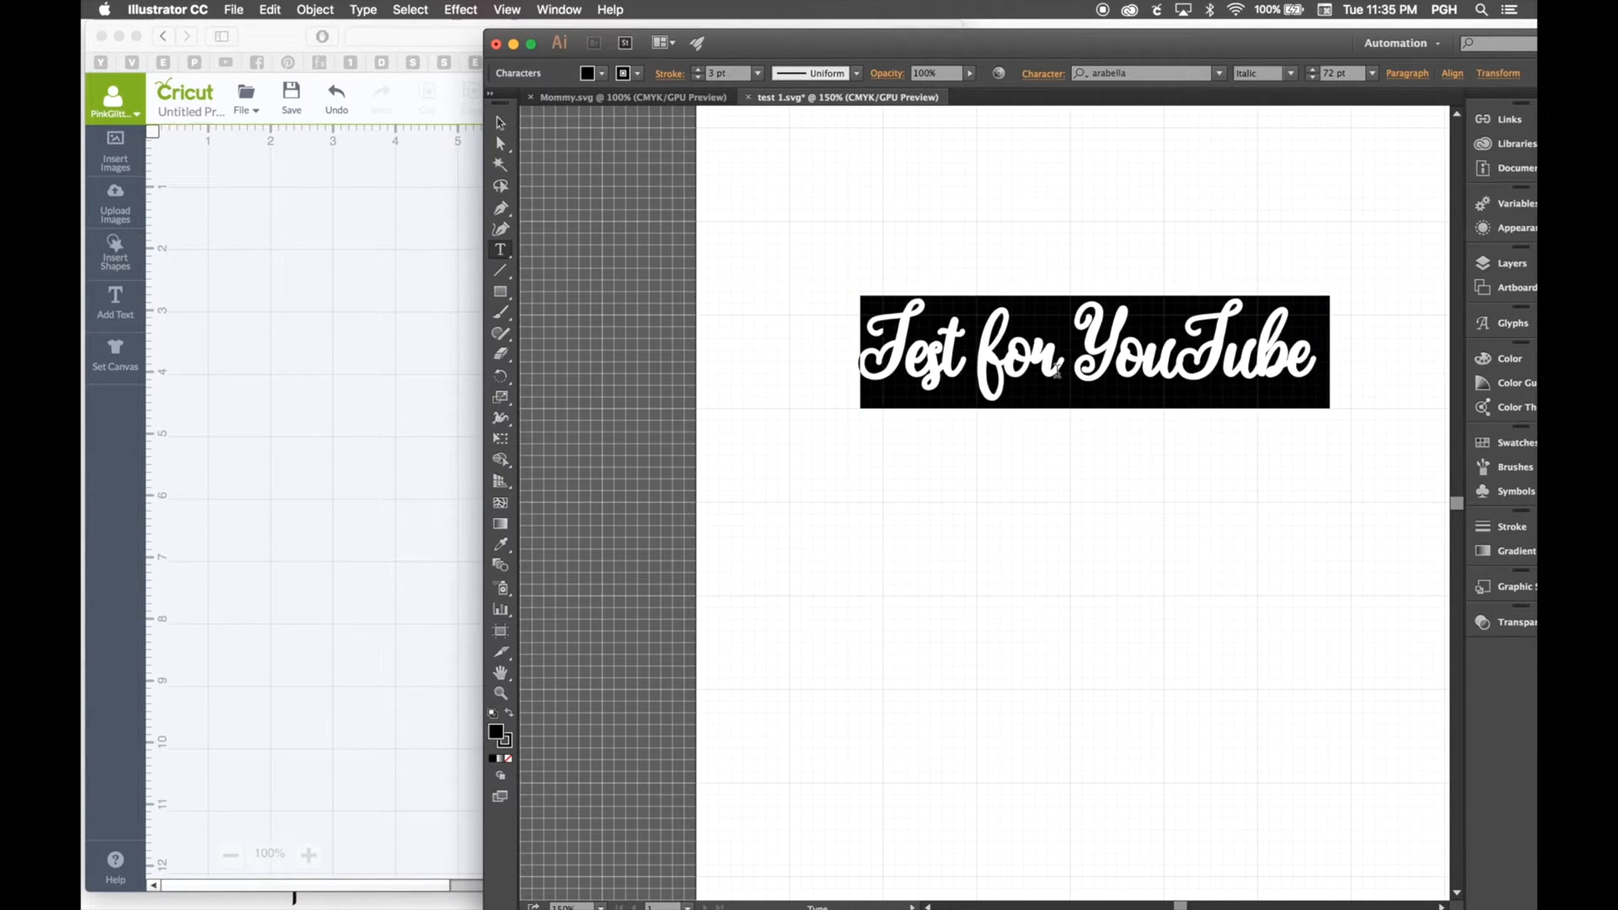
key(BackSpace)
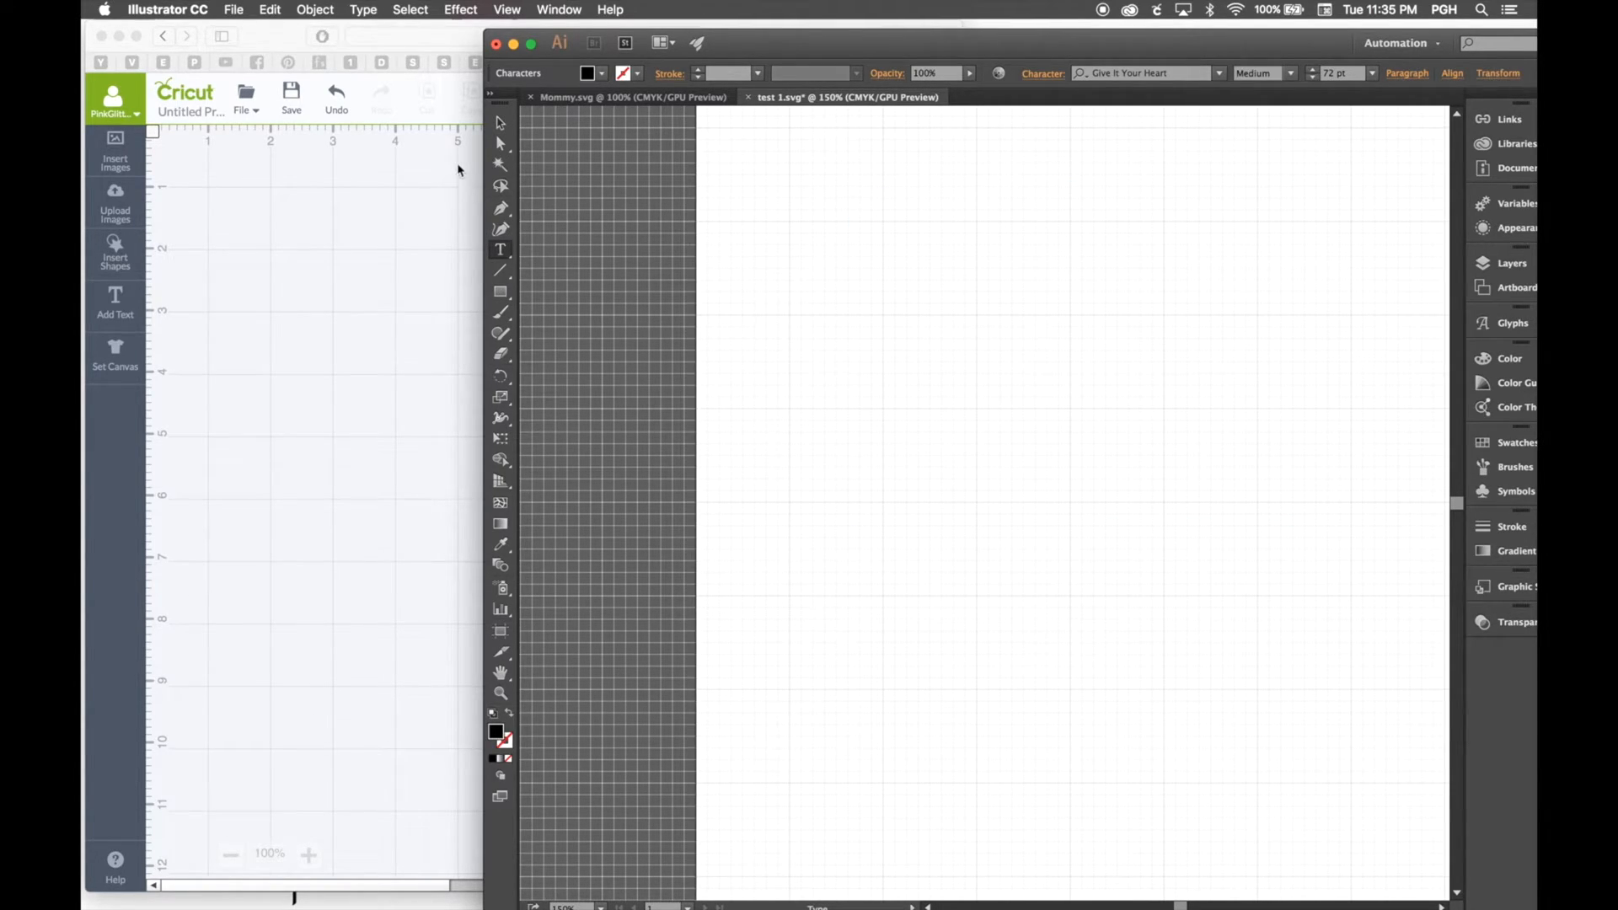
Enter the text TEST FOR YOUTUBE in the Give It Your Heart font without a stroke
text(TEST F)
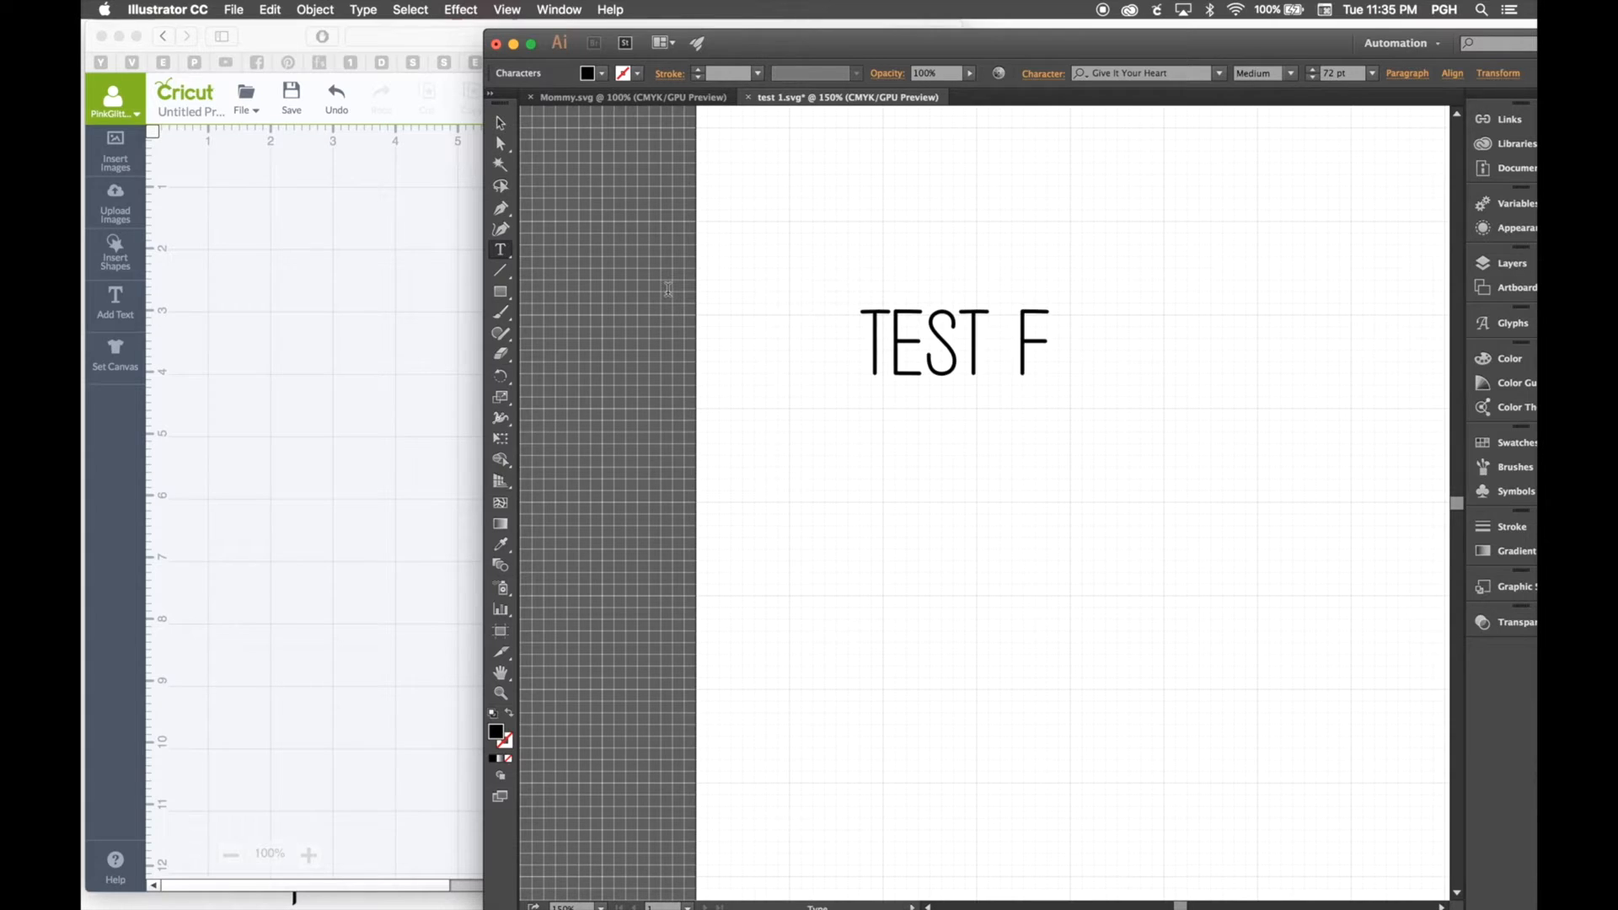
text(OR YOU)
text(TUBE)
key(BackSpace)
text(BE)
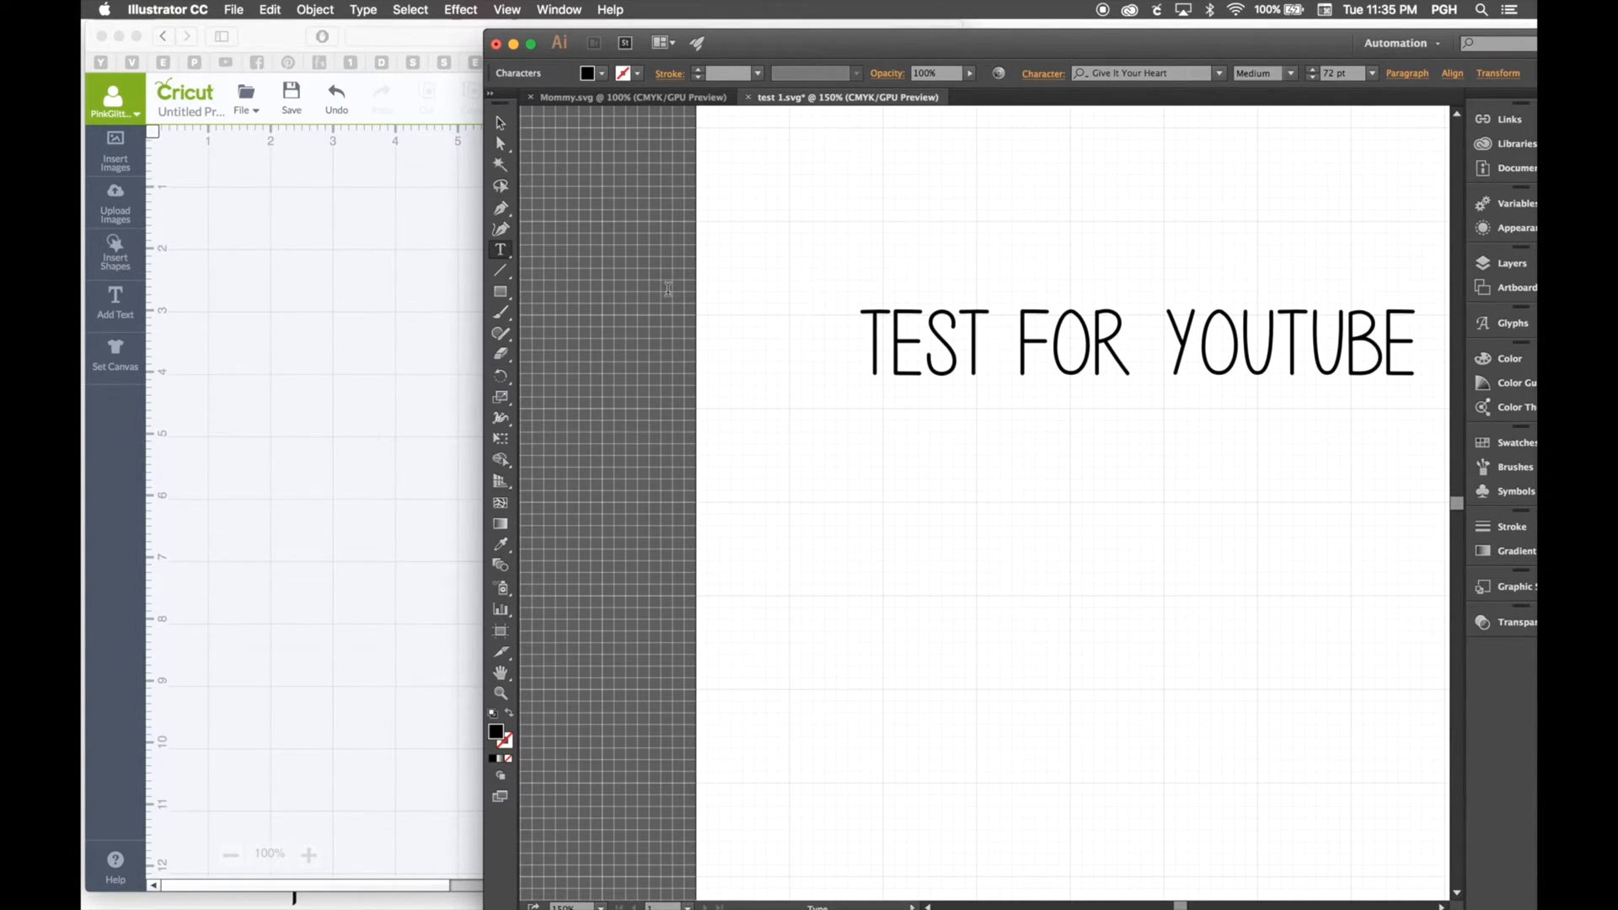
Copy the TEST FOR YOUTUBE line and paste a duplicate further down on the artboard
double_click(1074, 337)
triple_click(1080, 320)
key(super+c)
key(BackSpace)
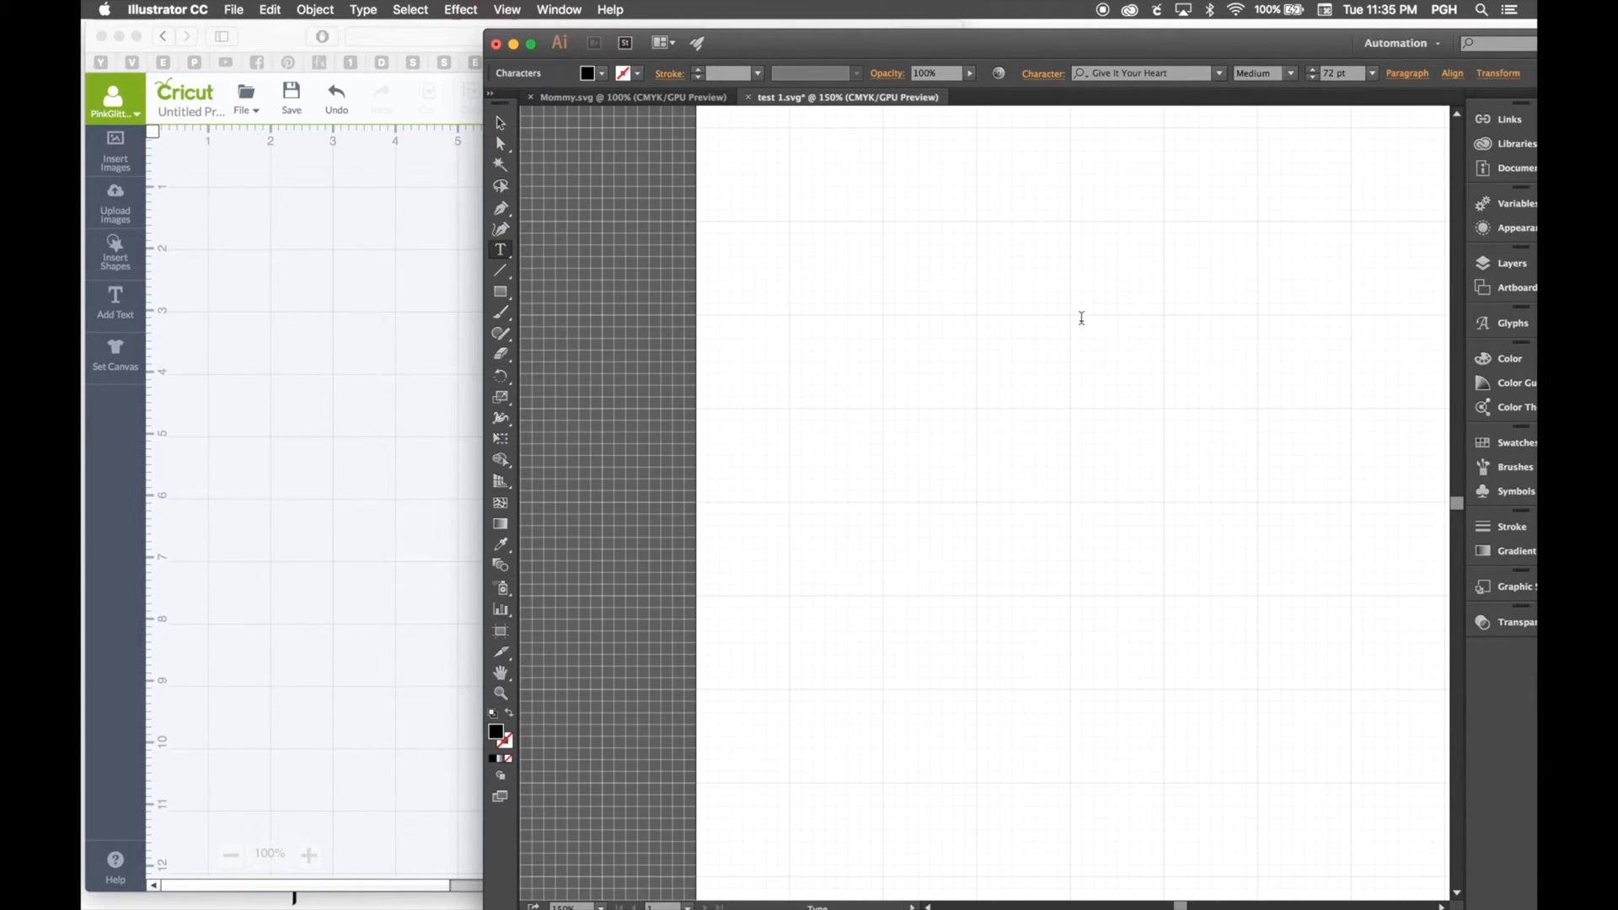
key(super+z)
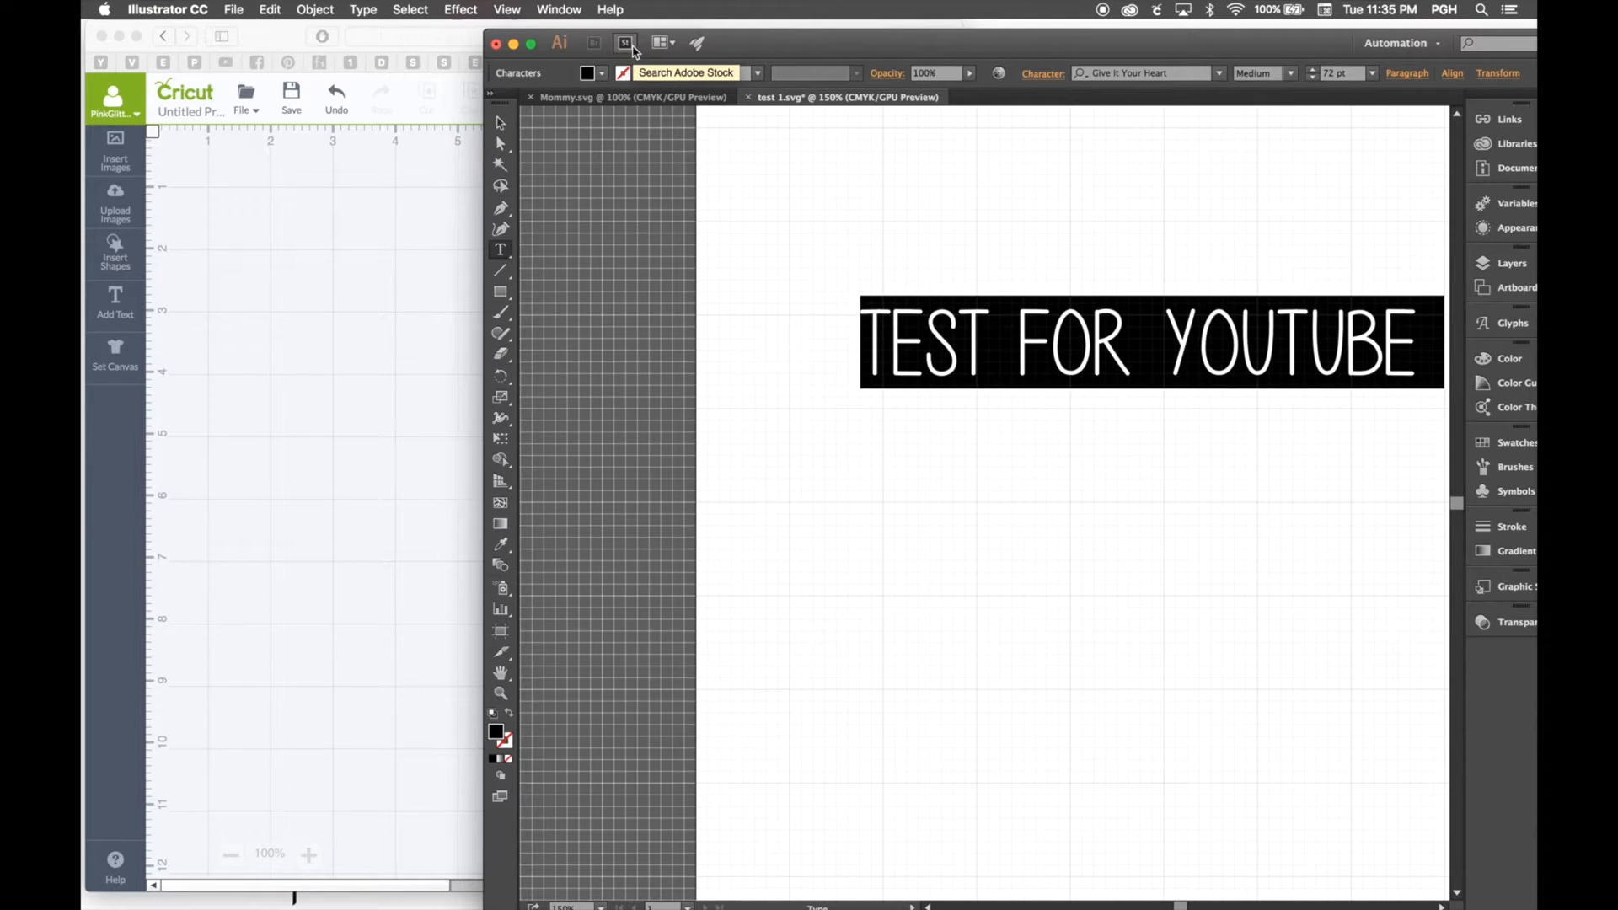
click(845, 318)
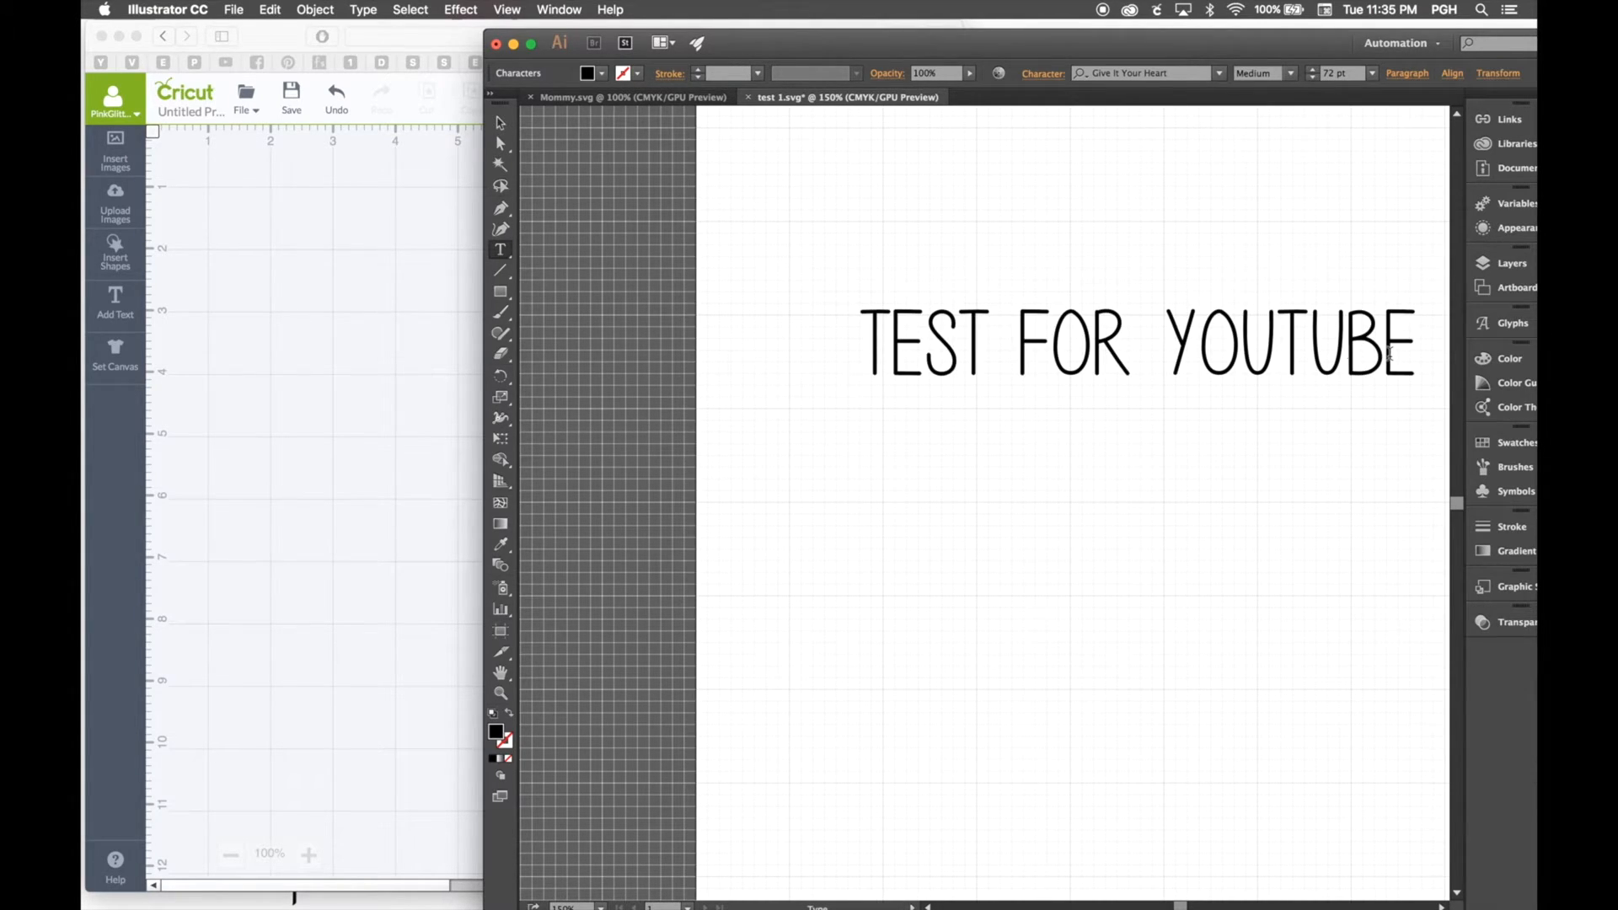
drag(463, 405, 257, 405)
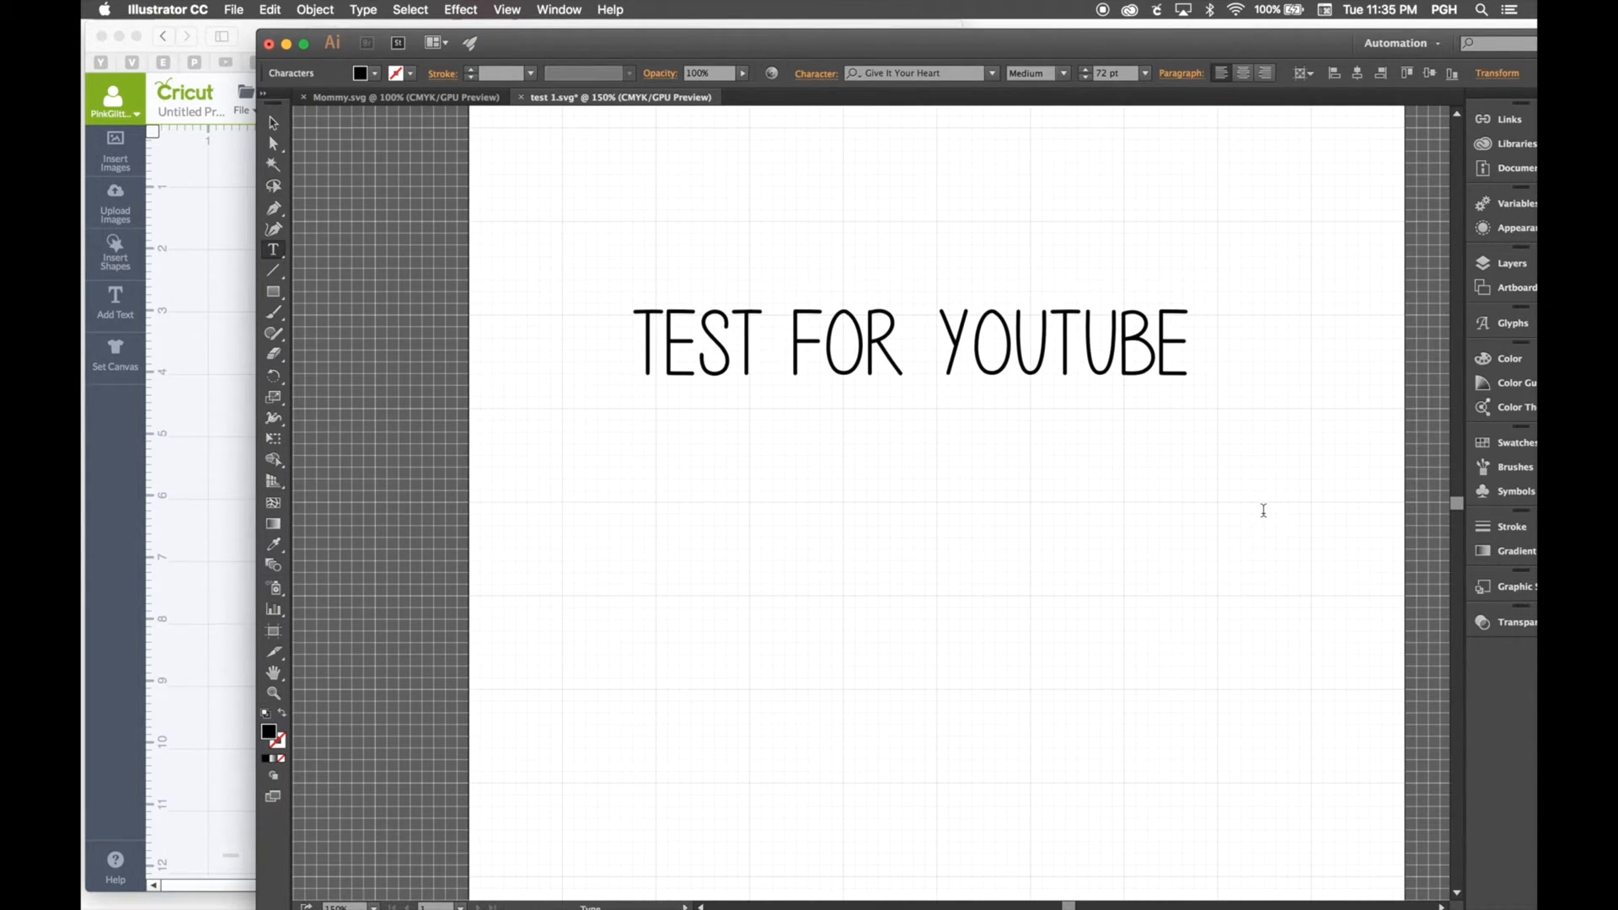
key(super+v)
Change the font of the lower text line to arabella
triple_click(1030, 674)
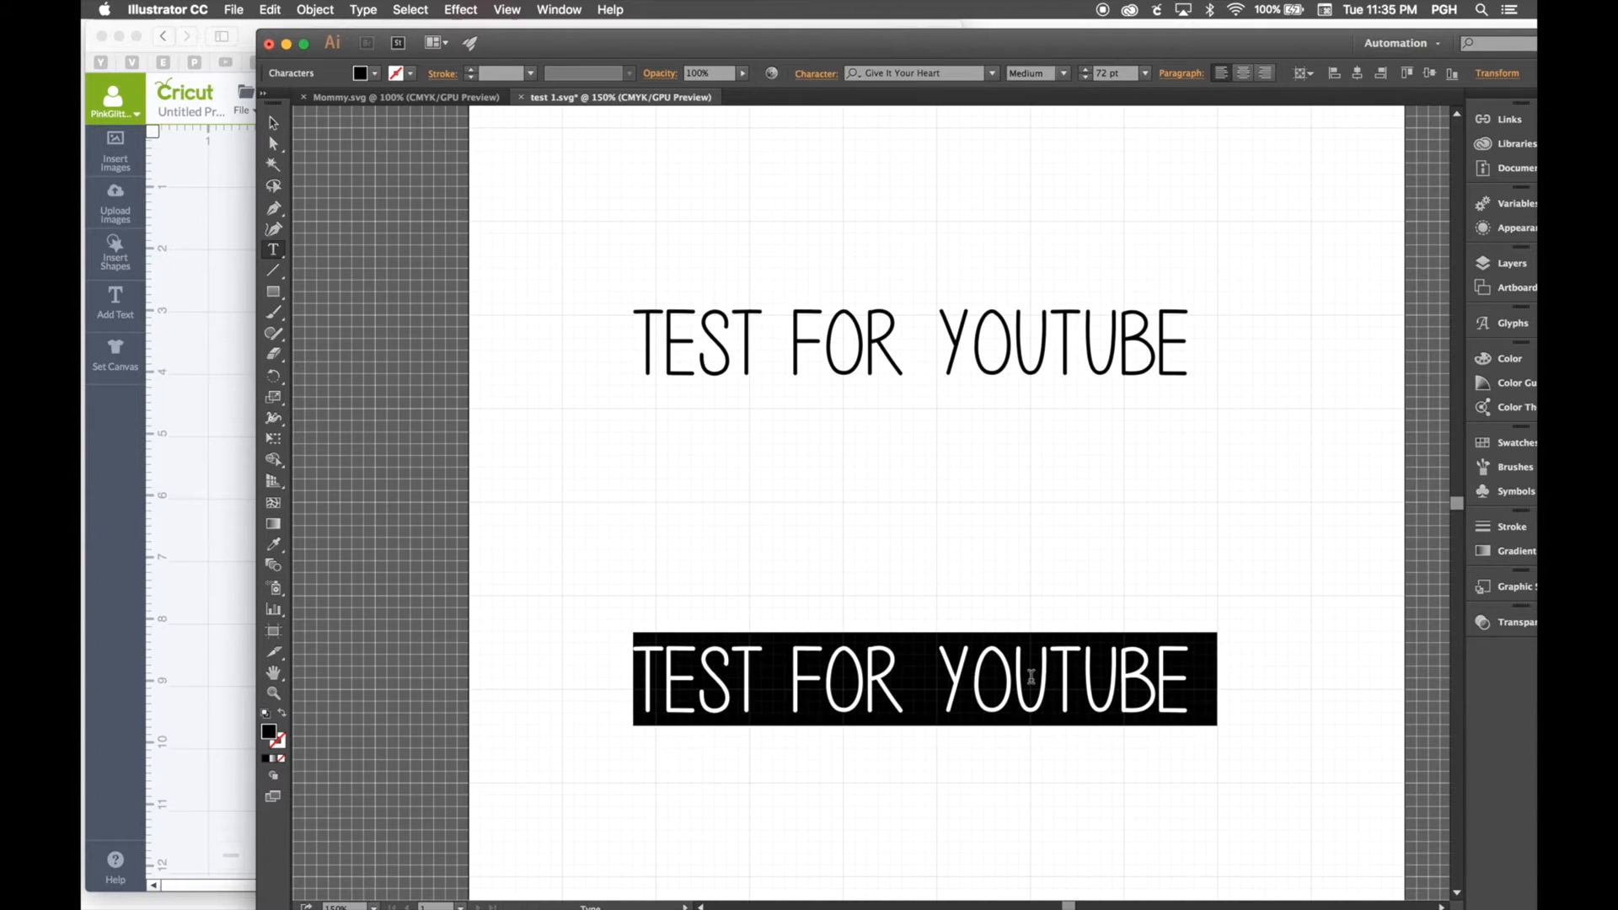
double_click(921, 73)
triple_click(921, 73)
text(ara)
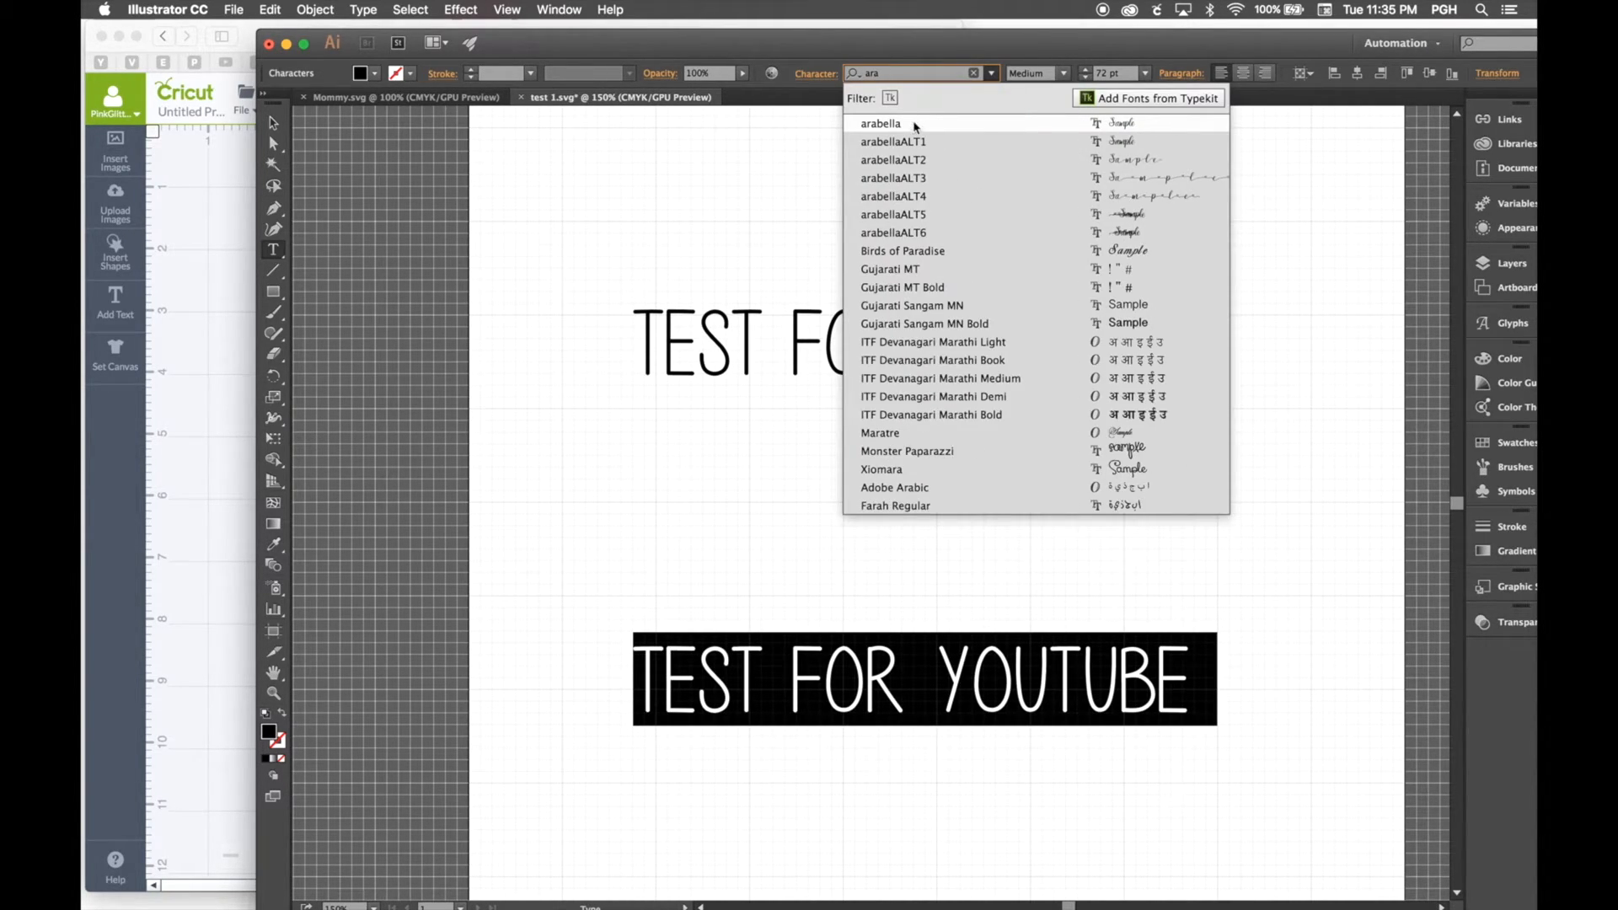
click(914, 125)
click(836, 620)
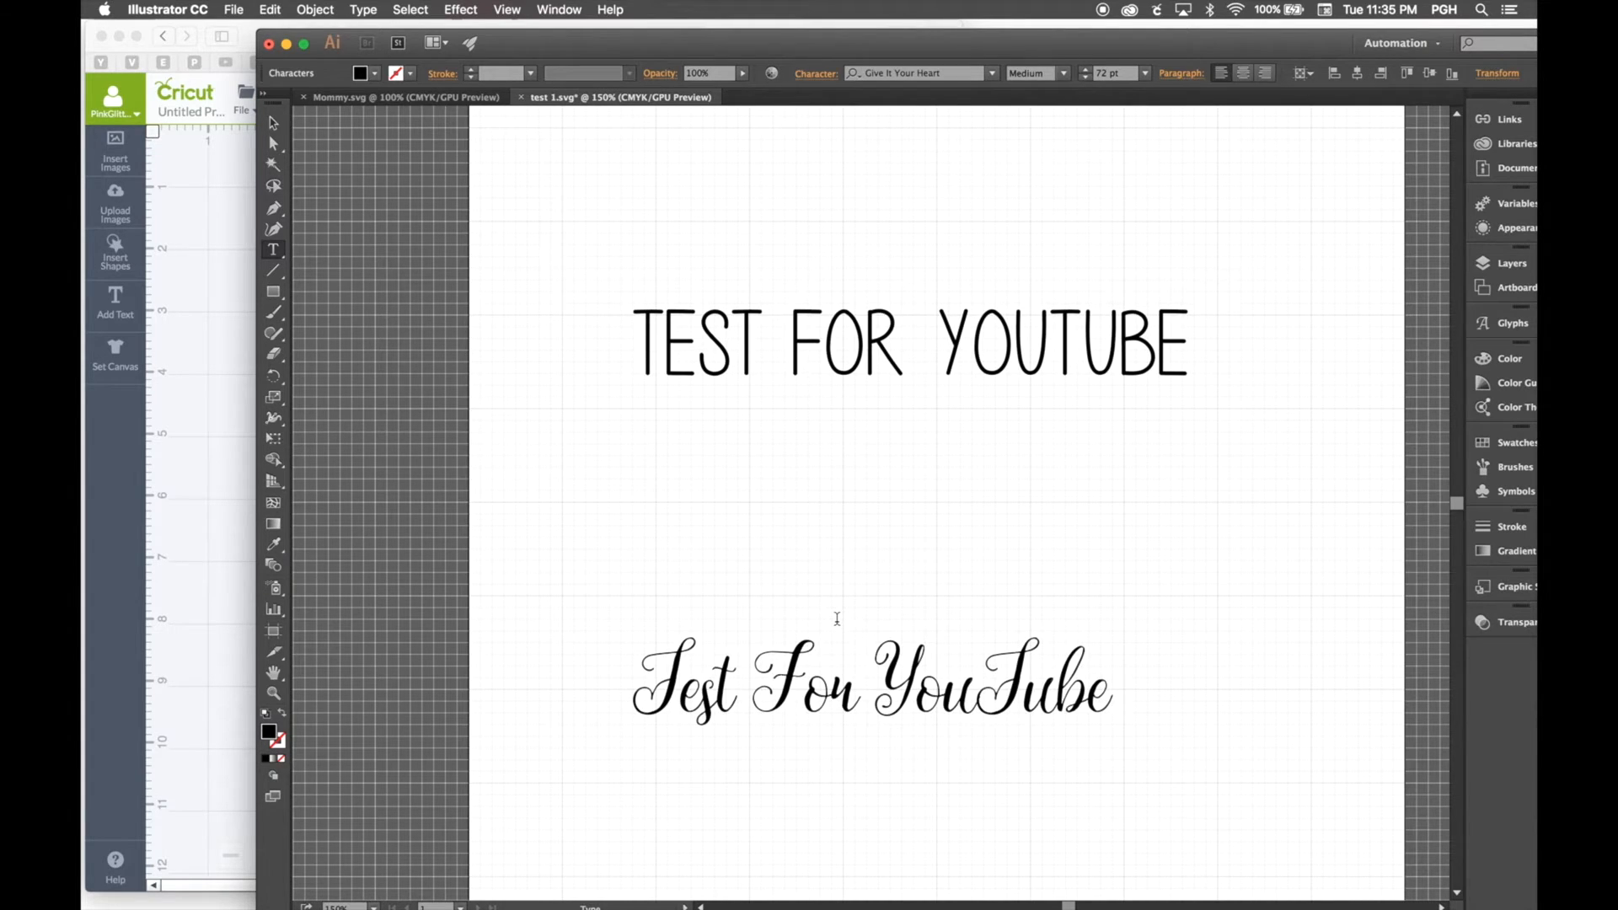
Select both text lines and start the Offset Path effect on them with the preview on
click(461, 10)
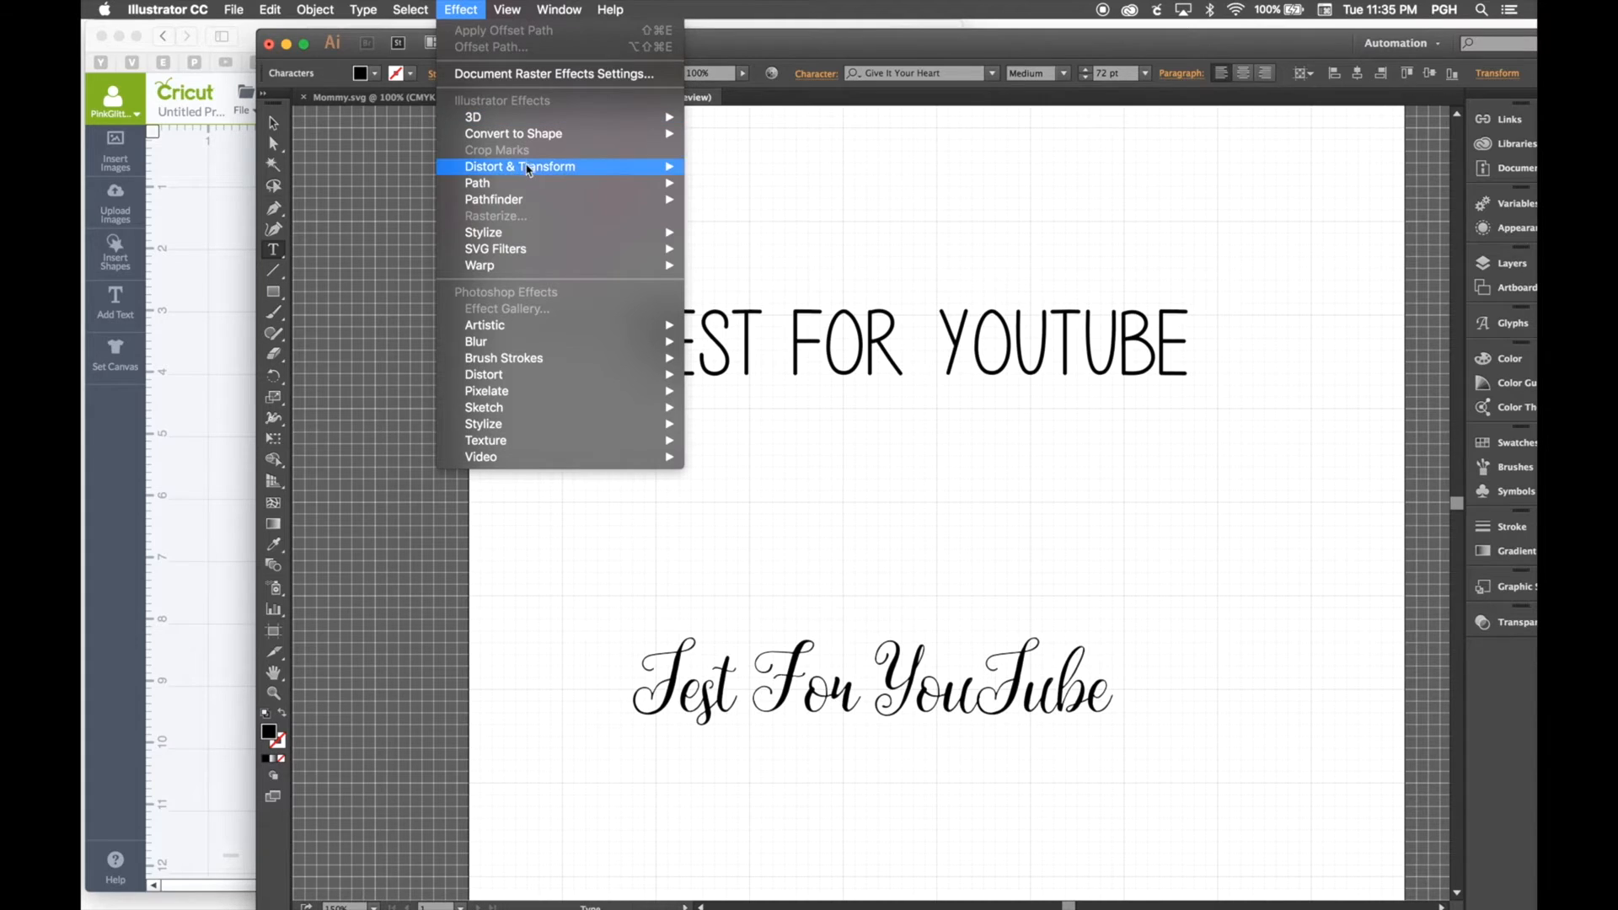
click(503, 474)
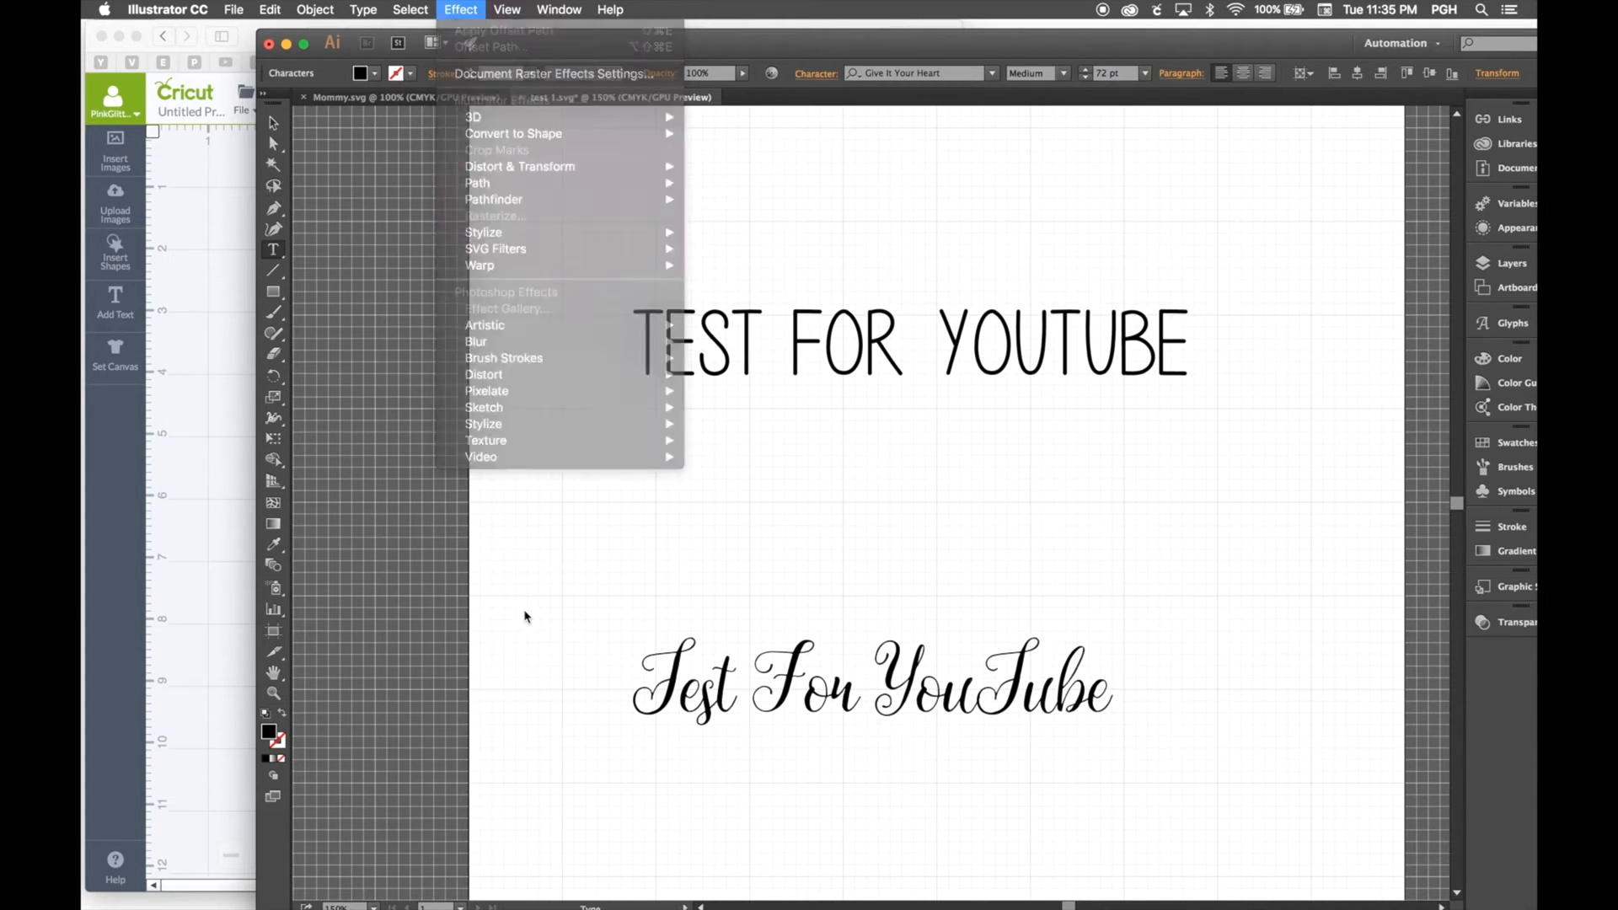
click(273, 123)
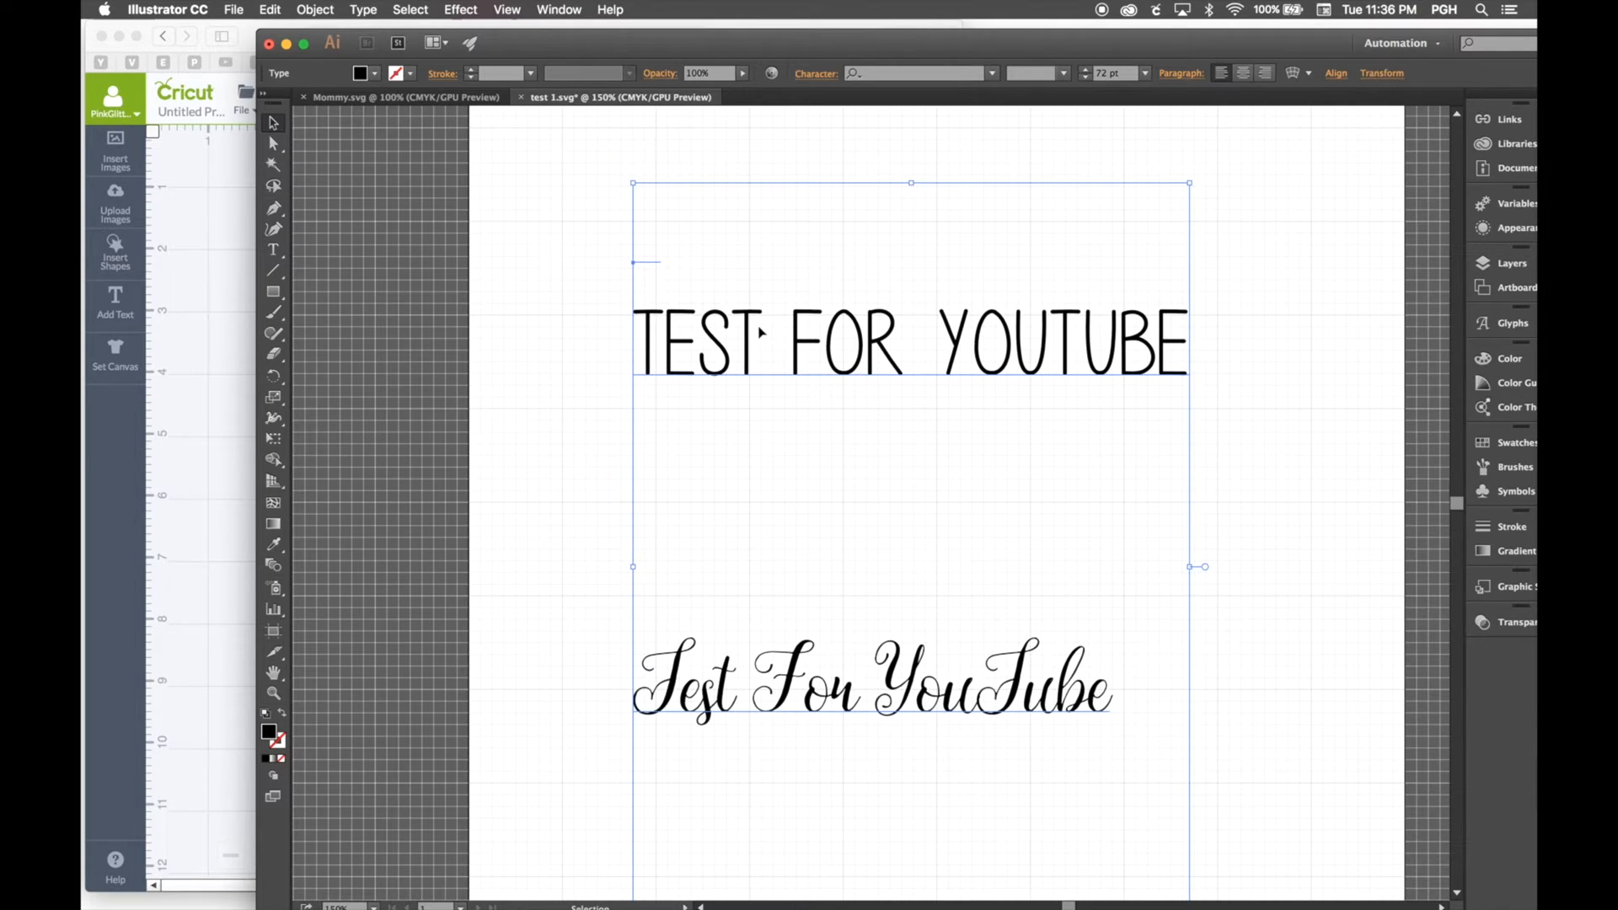
click(469, 8)
mouse_move(556, 182)
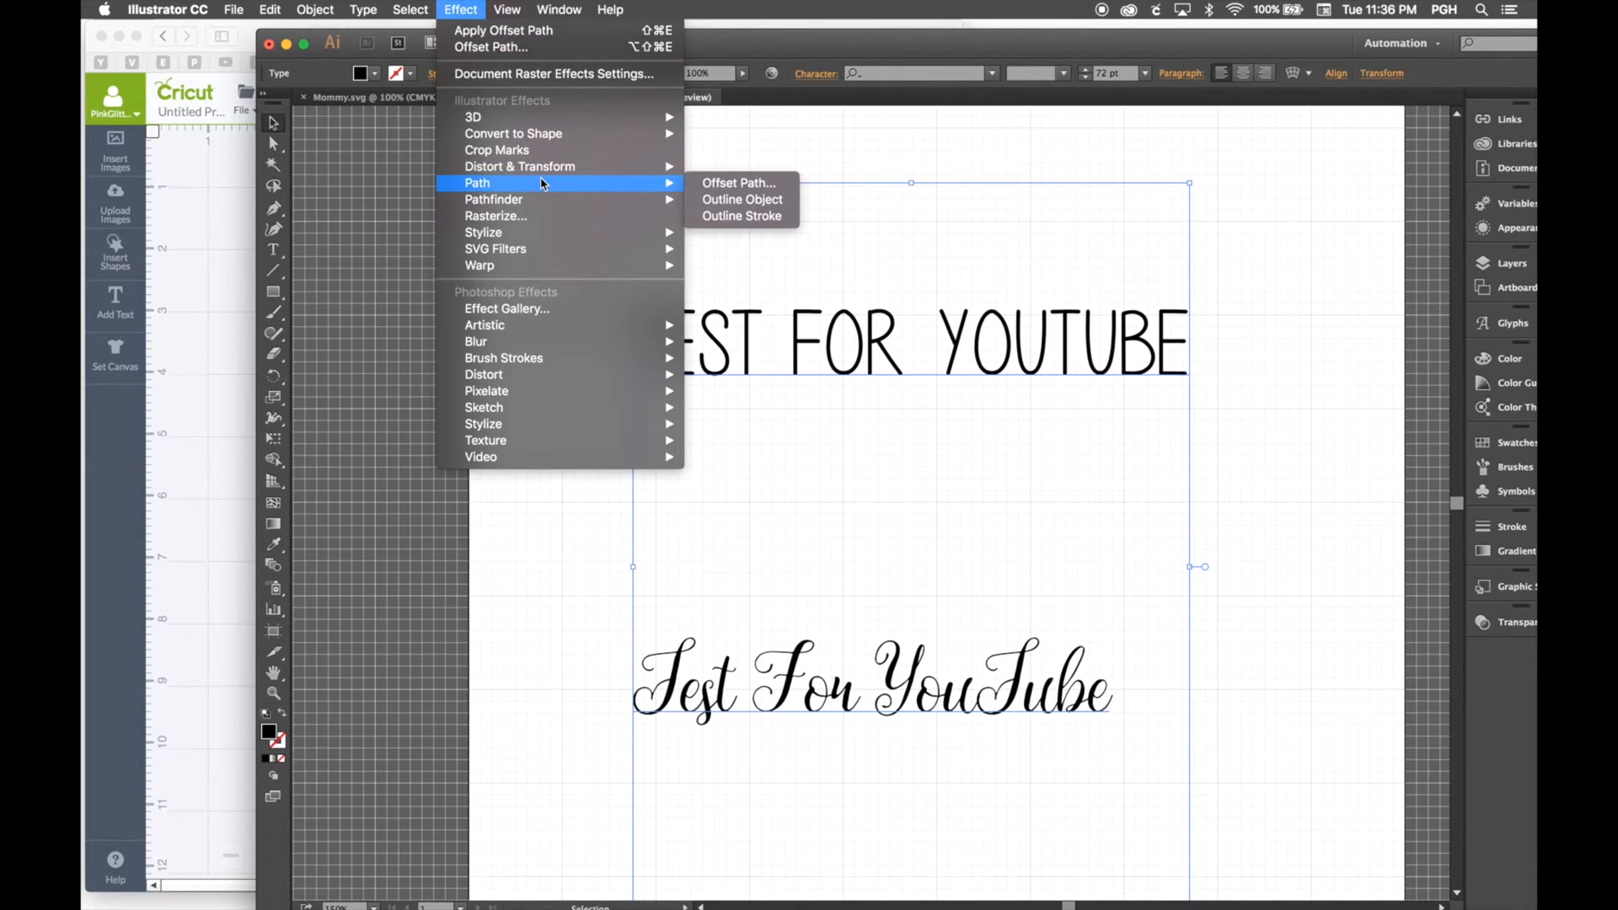
click(704, 184)
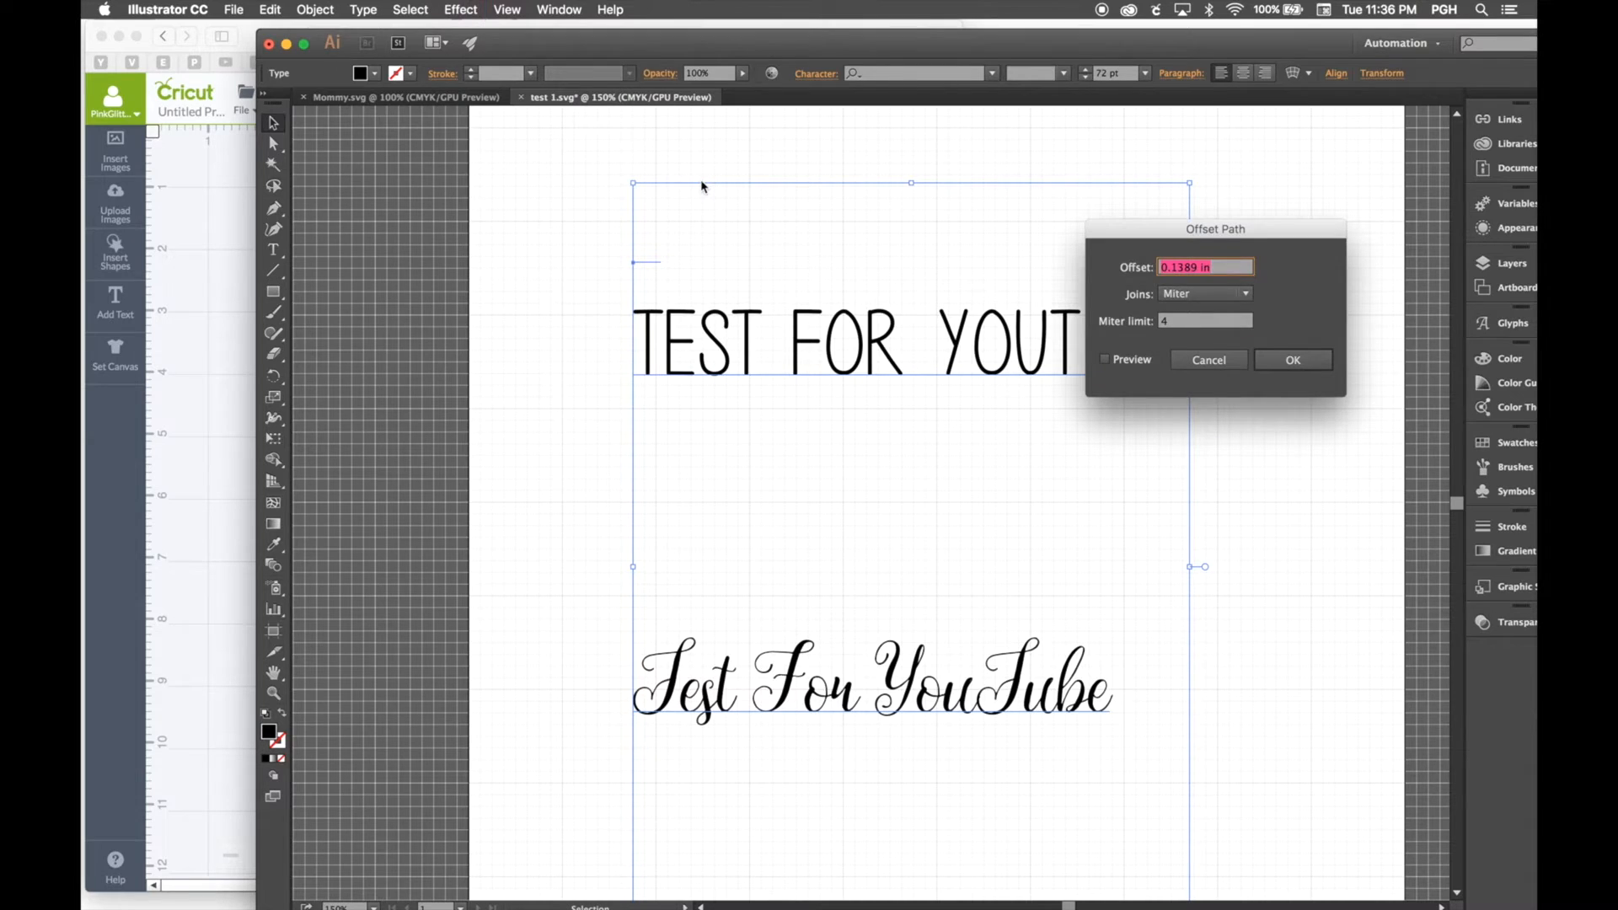
click(1105, 361)
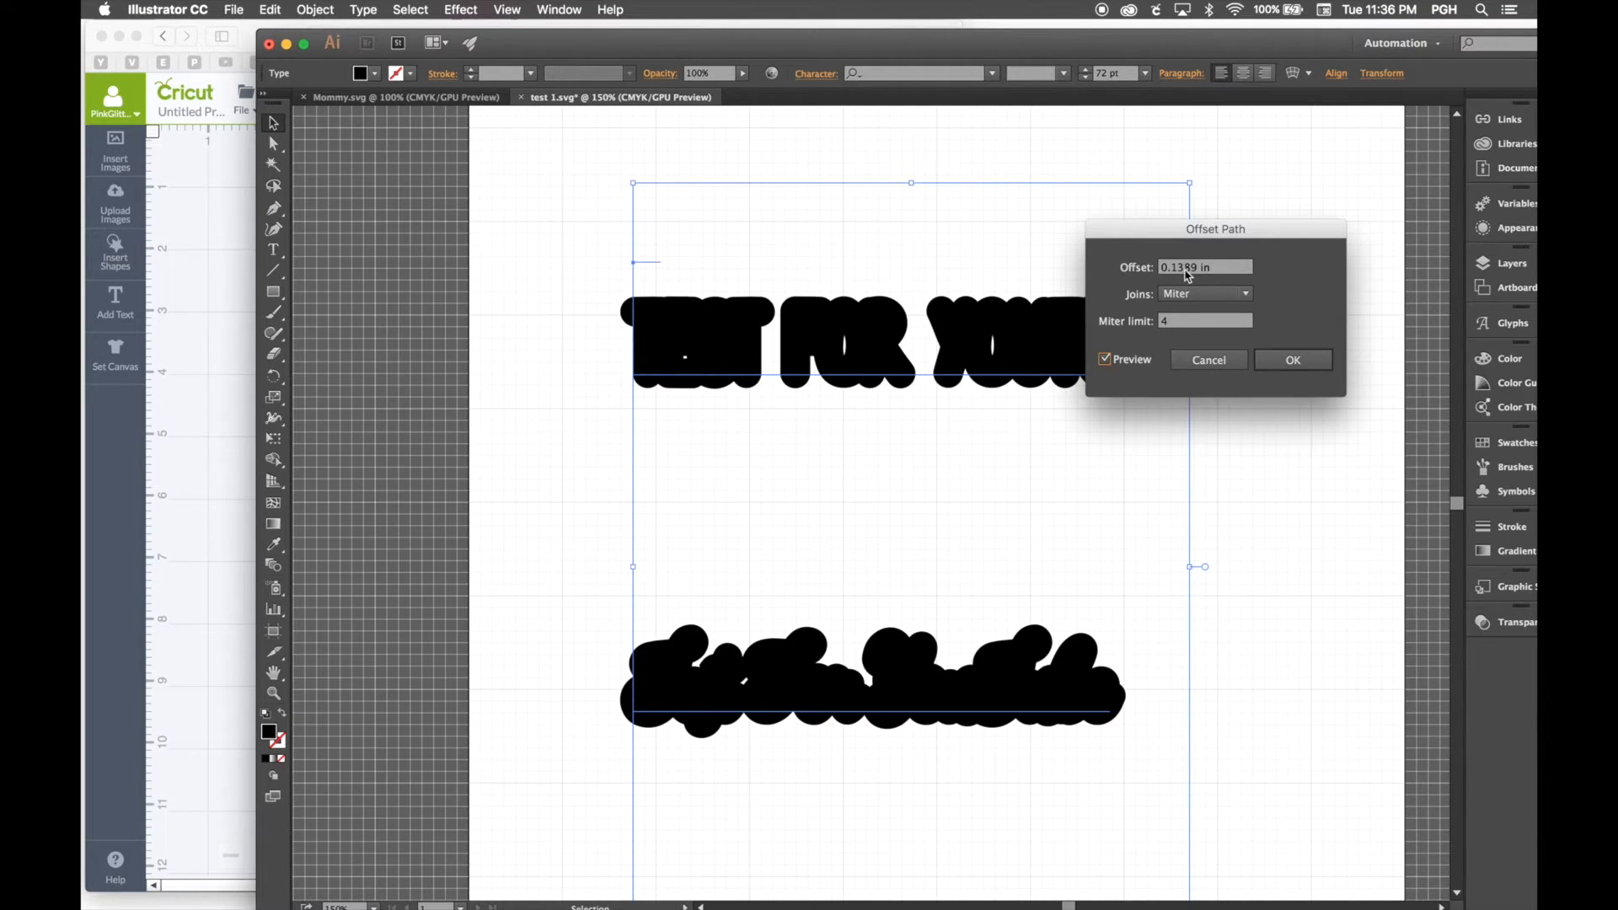
Try an offset of 0.009 in on both text lines and refresh the preview
double_click(1190, 268)
click(1189, 267)
key(BackSpace)
text(00)
click(1105, 361)
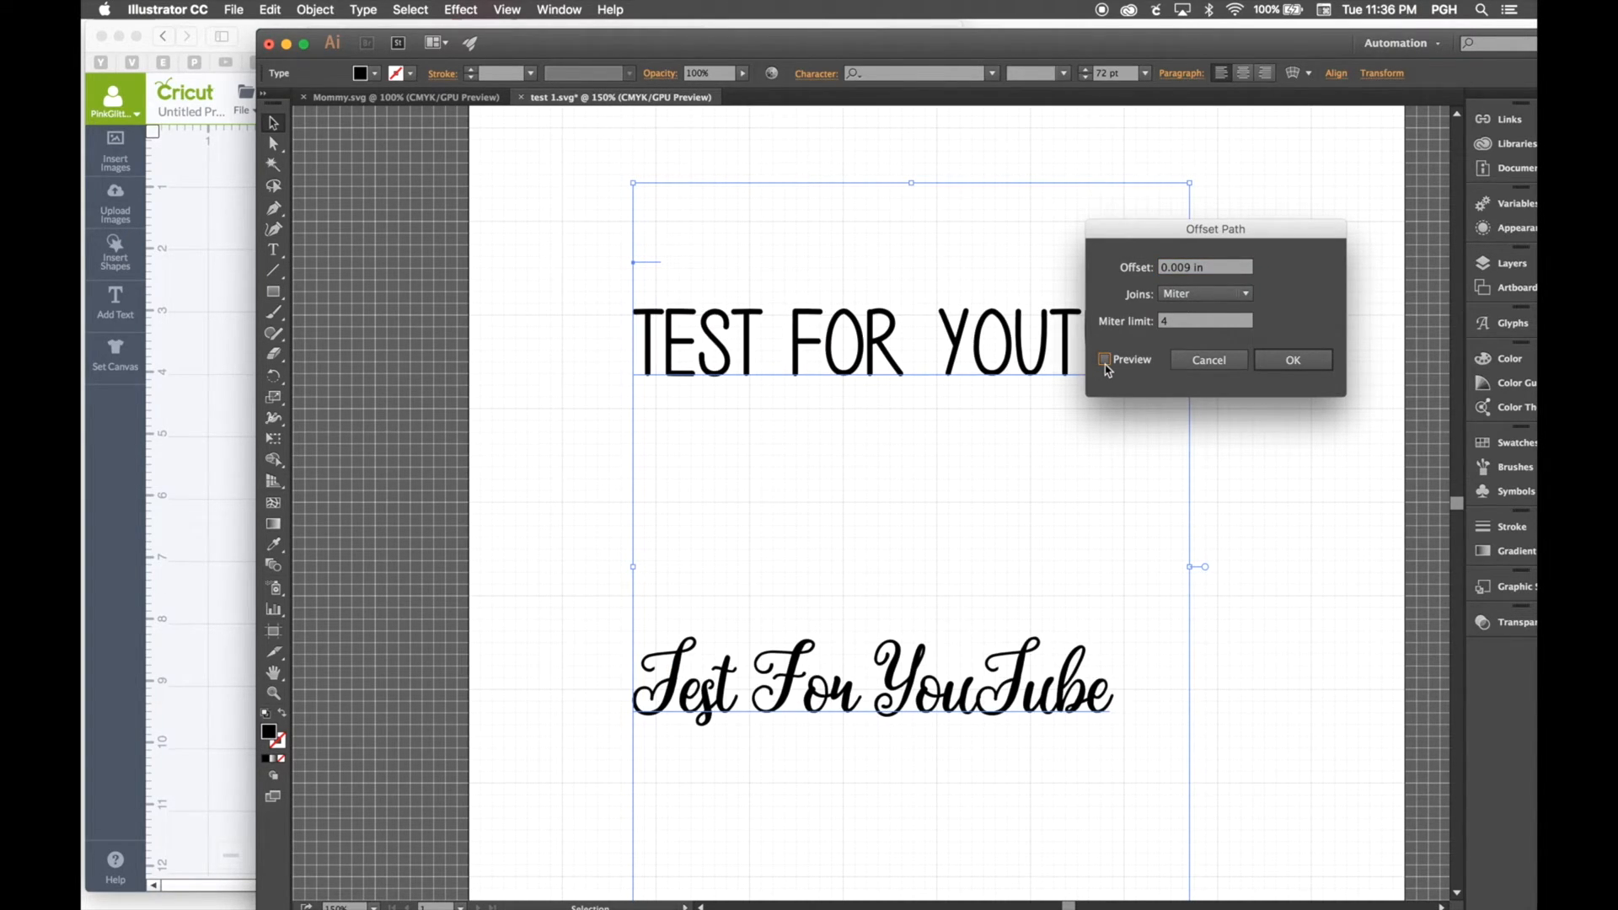
Set the offset to 0.029 in and apply the Offset Path effect to both text lines
click(1186, 267)
click(1176, 267)
key(BackSpace)
click(1104, 359)
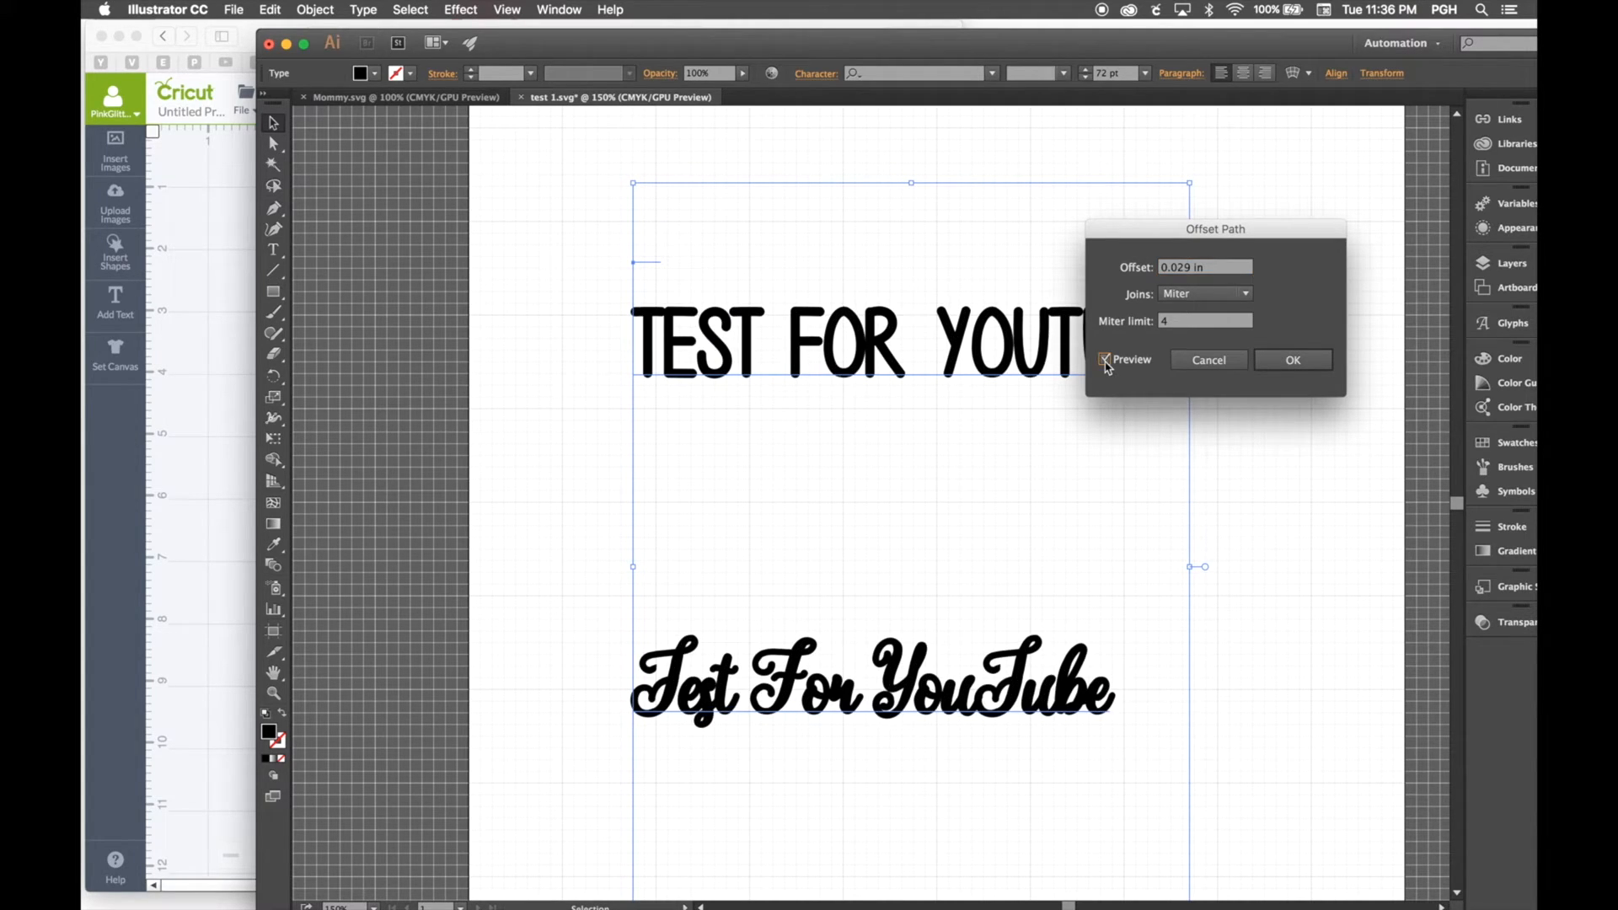
click(1292, 361)
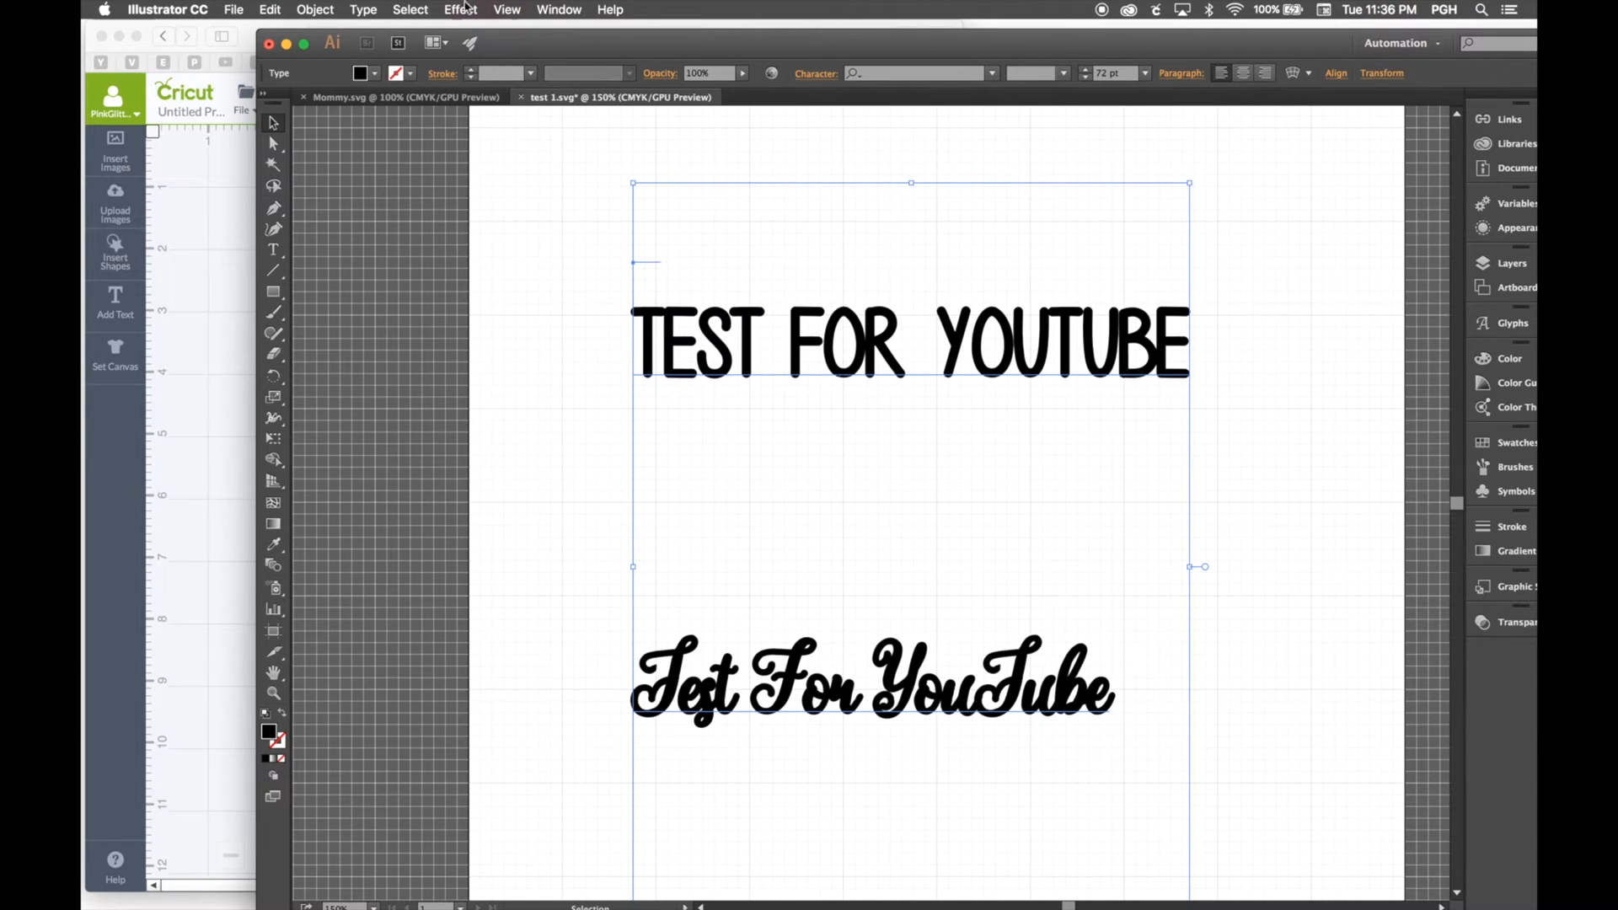
Convert both thickened text lines to outlines and deselect them
click(421, 10)
mouse_move(454, 7)
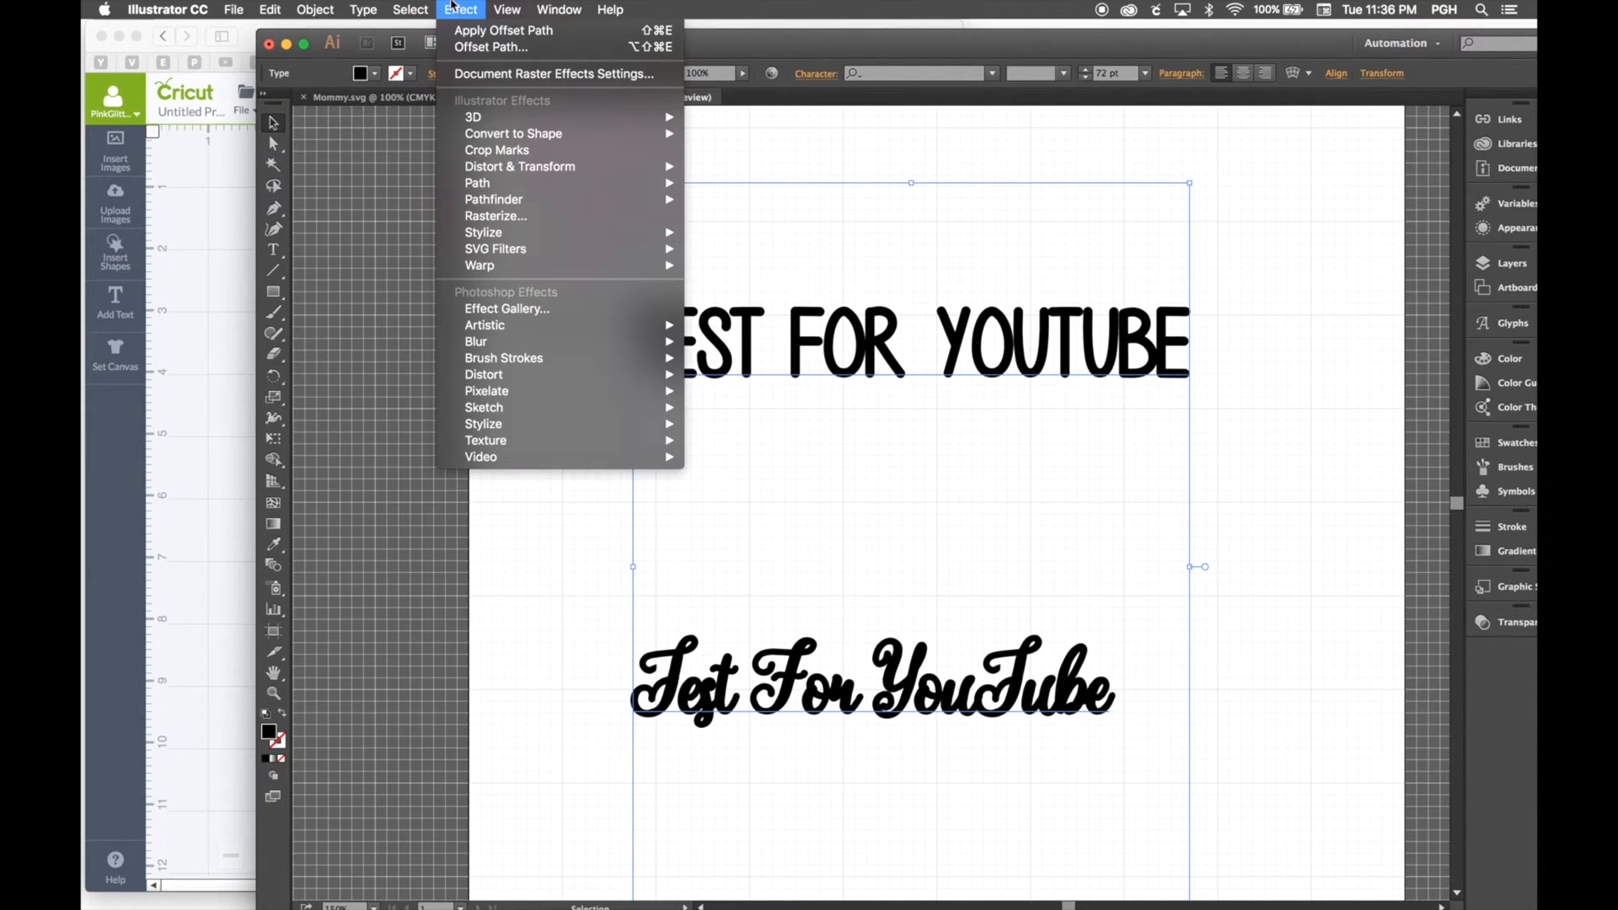
mouse_move(363, 10)
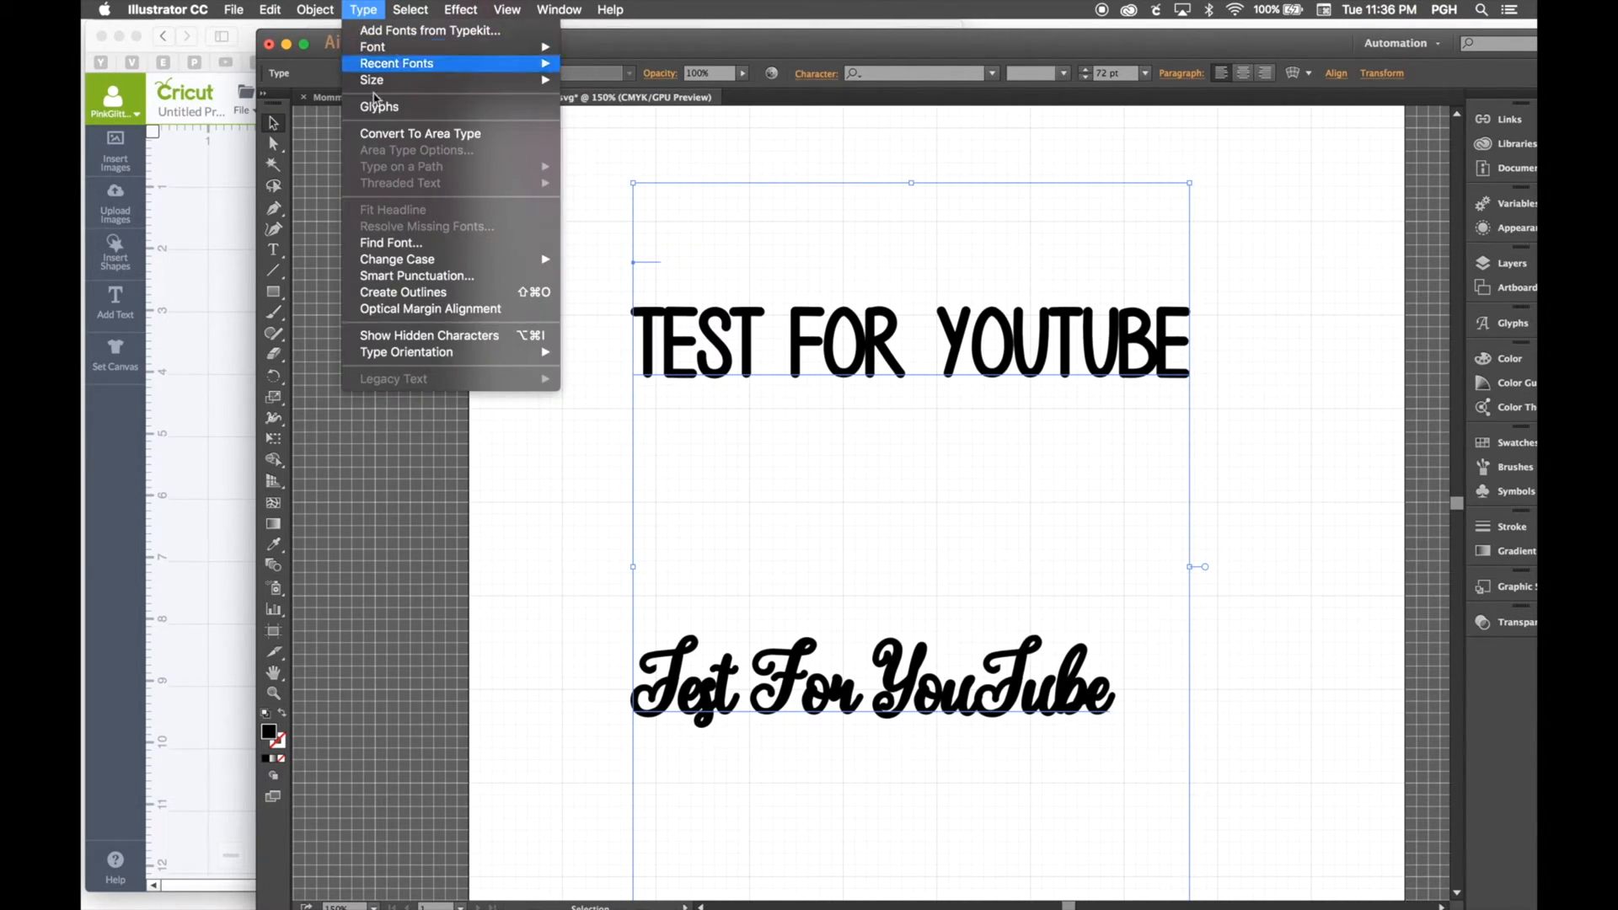
click(375, 292)
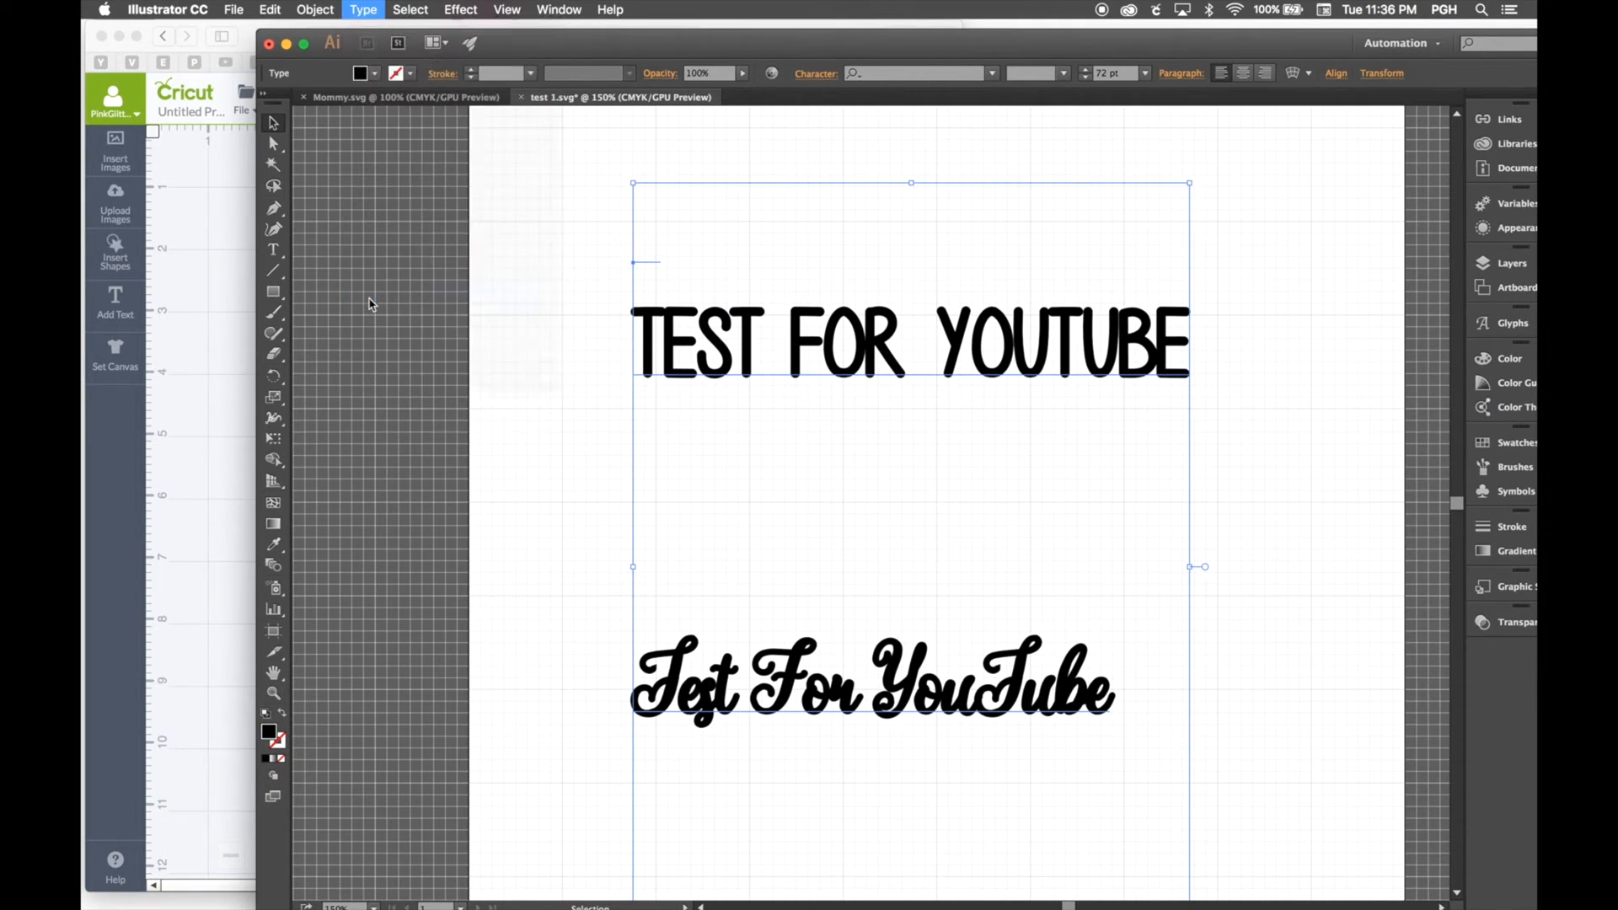
click(553, 457)
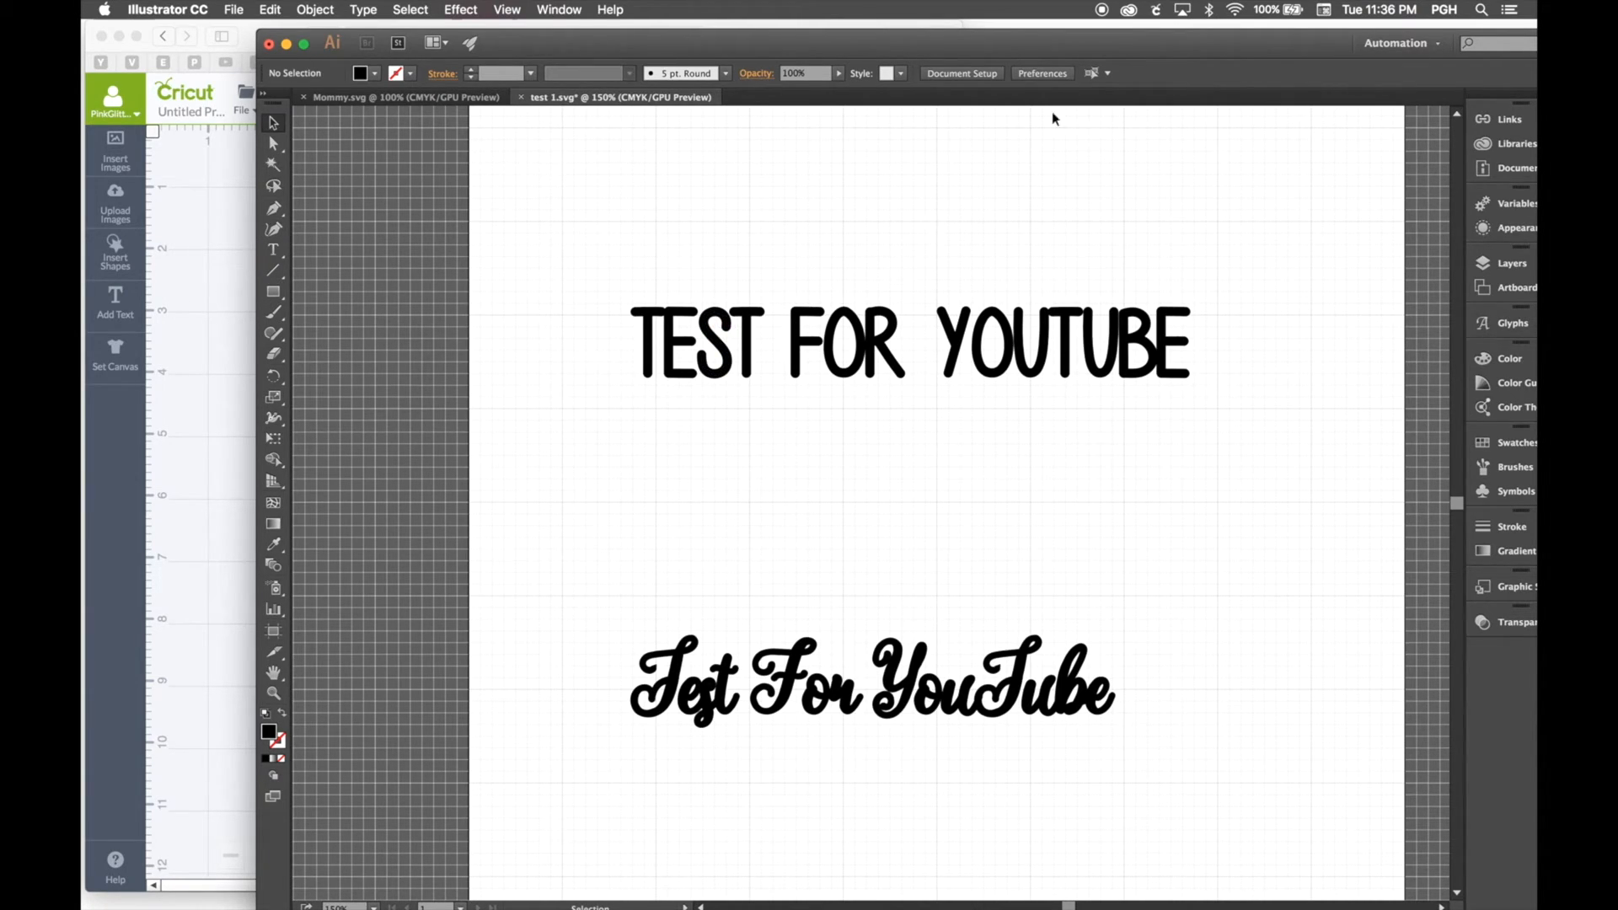
Save the document to the Desktop as test 2.svg in SVG format with fonts converted to outline
drag(1141, 50, 1066, 43)
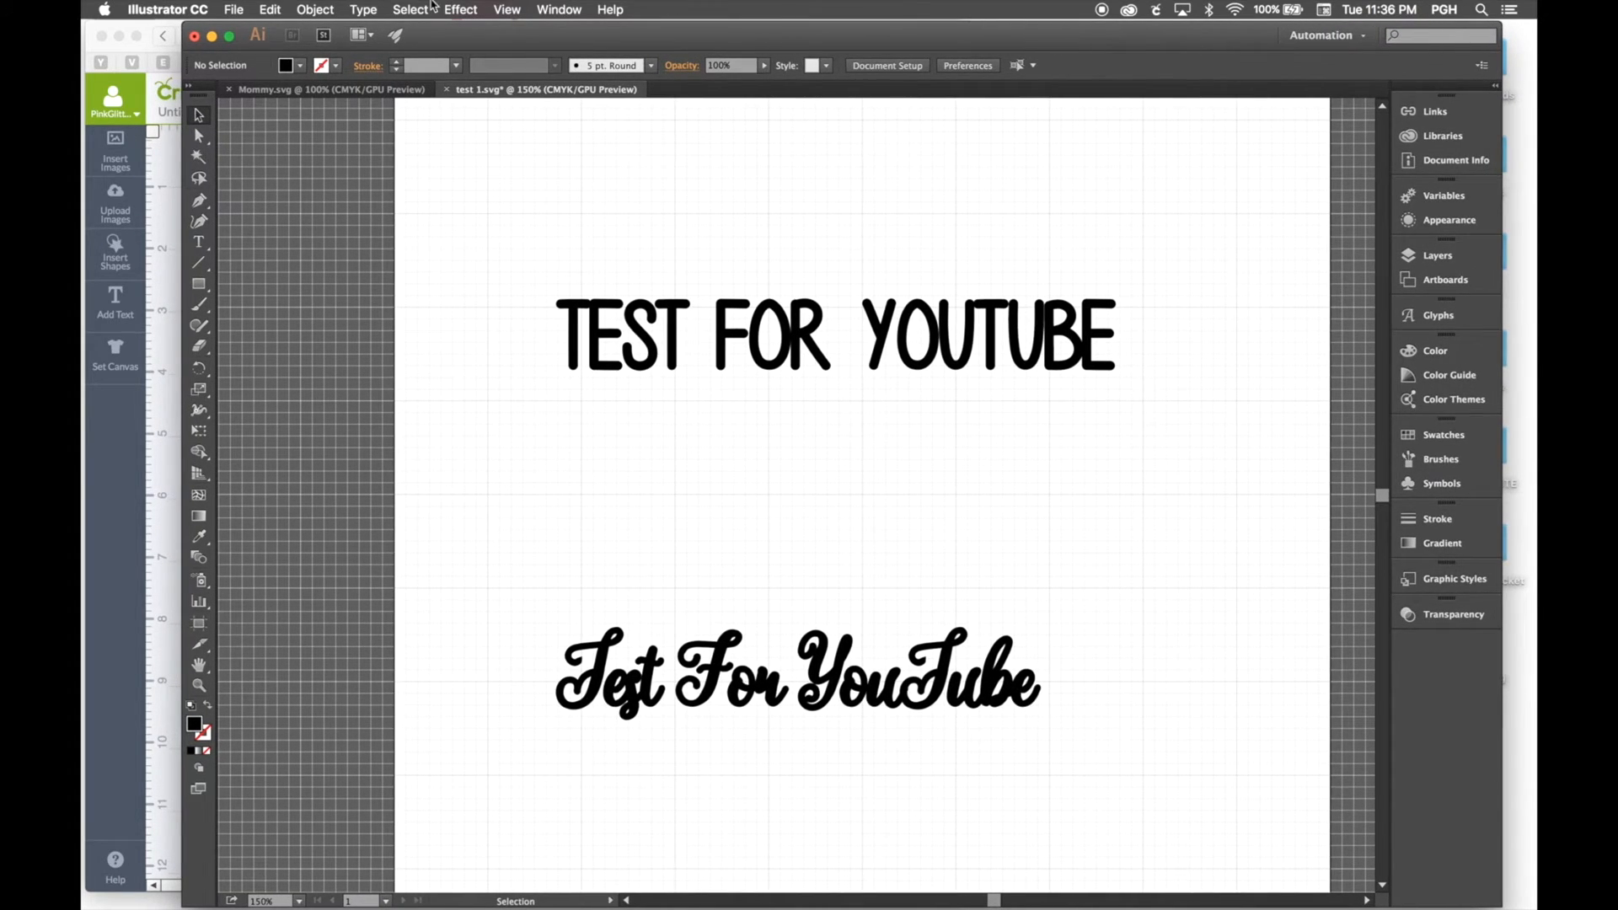
click(233, 9)
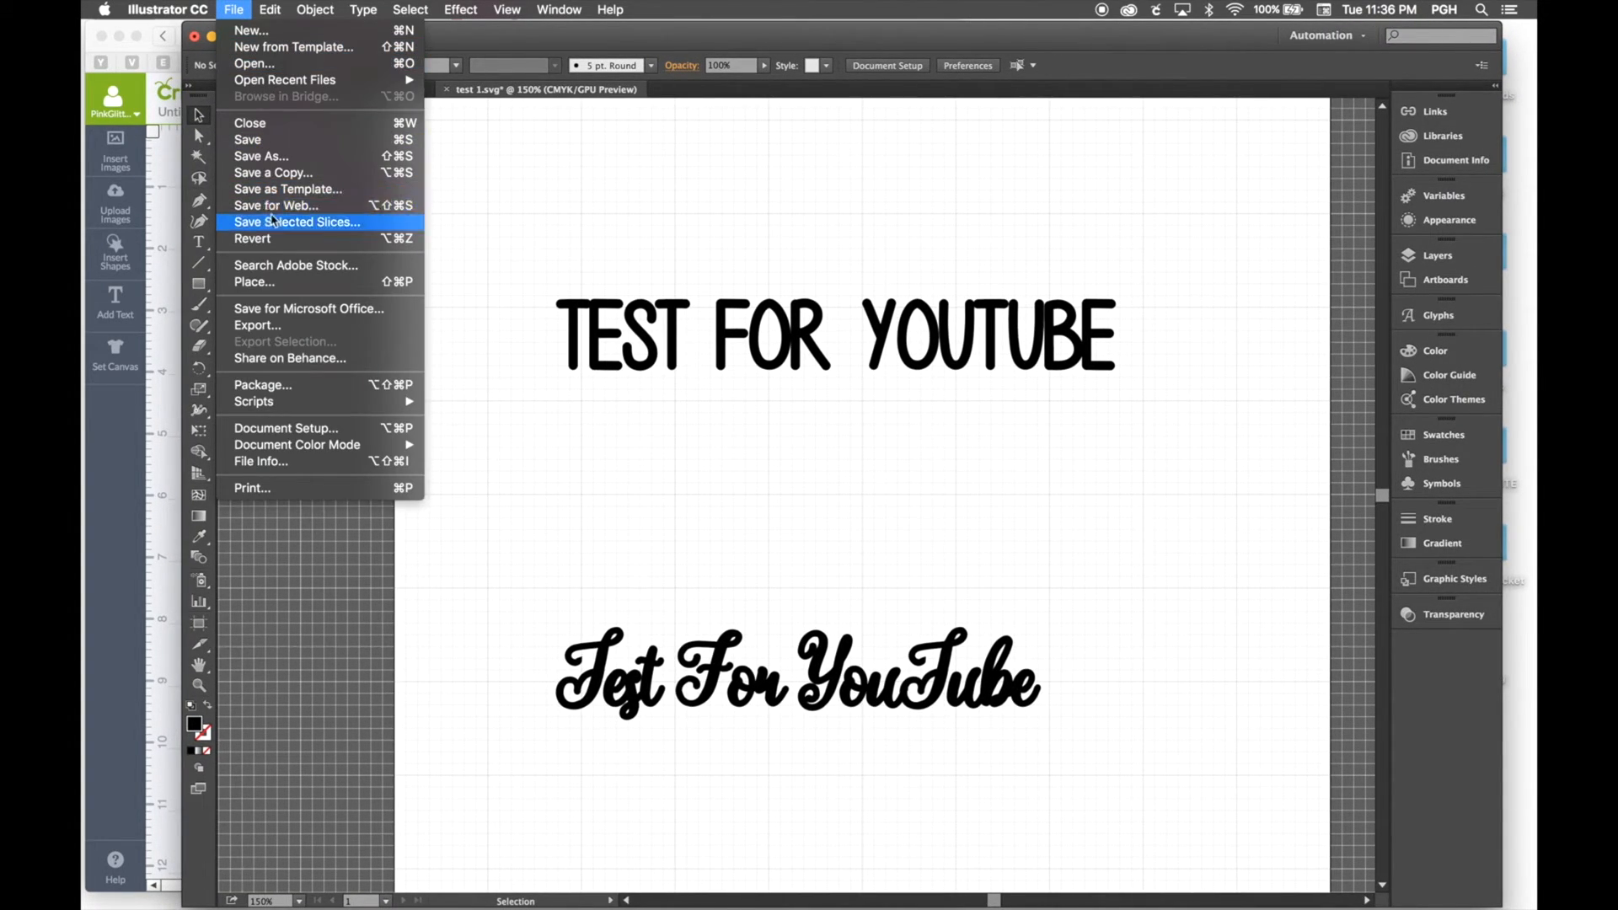
click(268, 156)
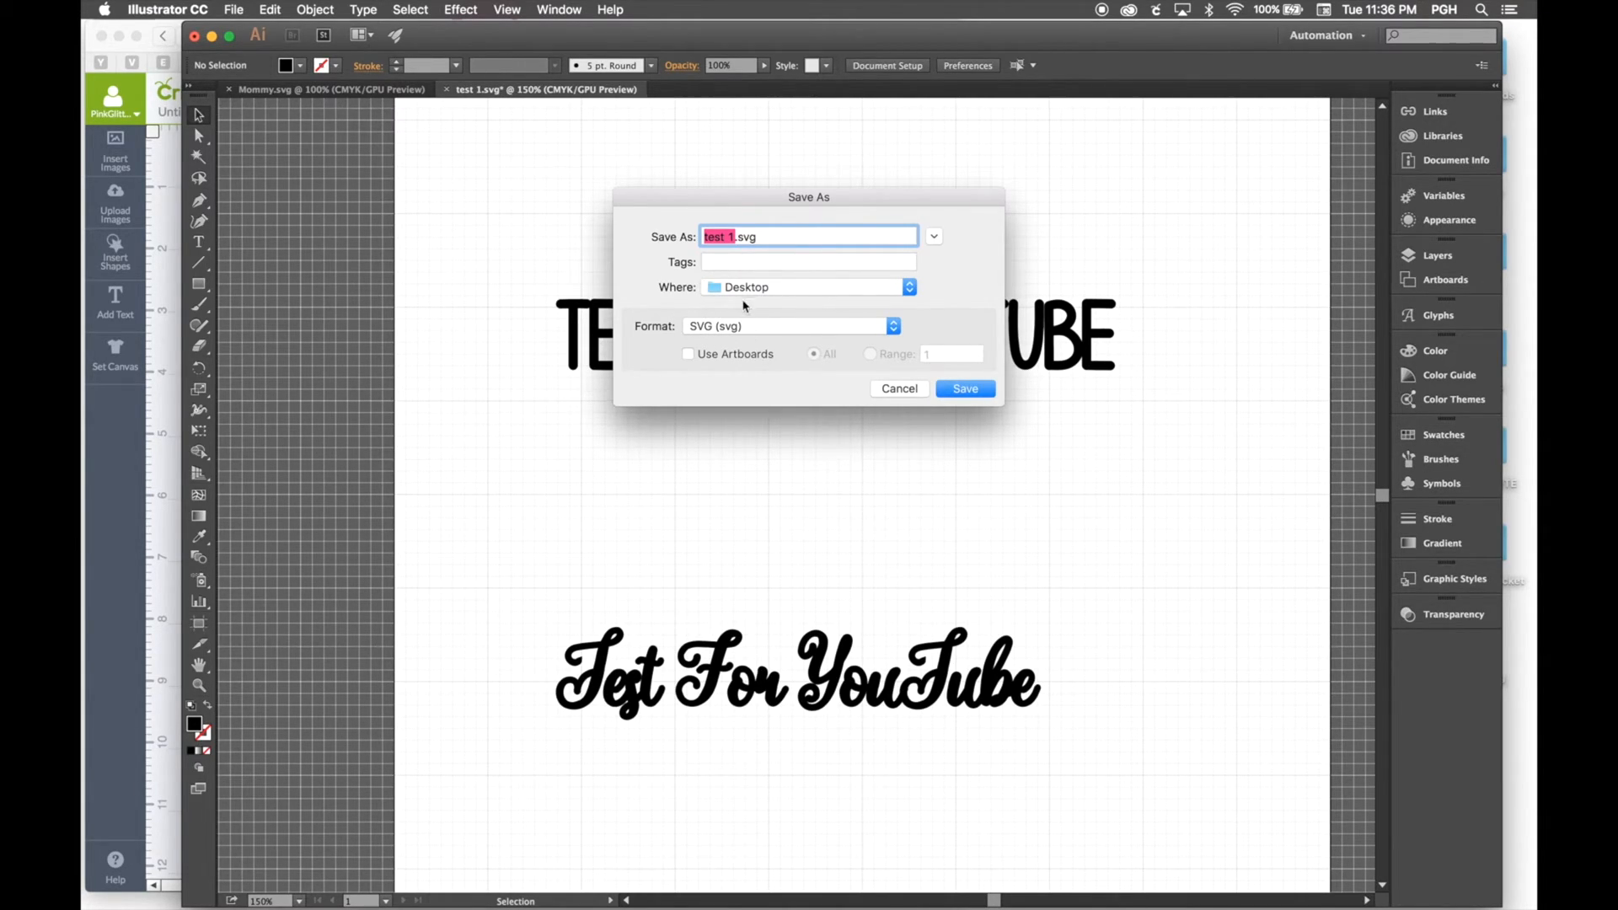
click(734, 236)
click(982, 390)
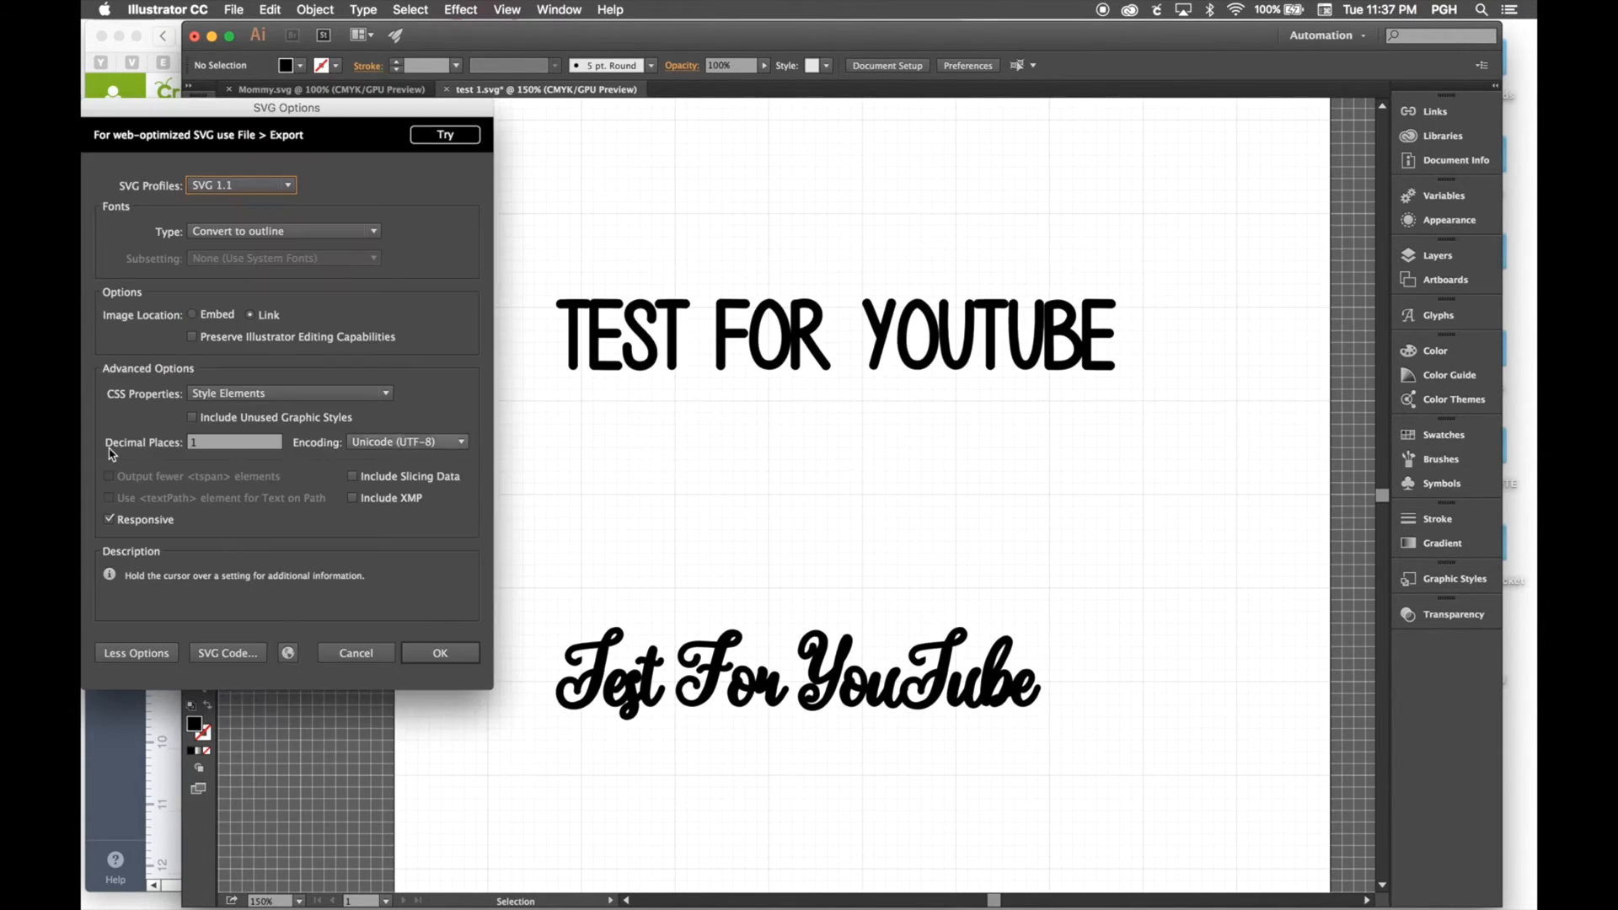
click(426, 662)
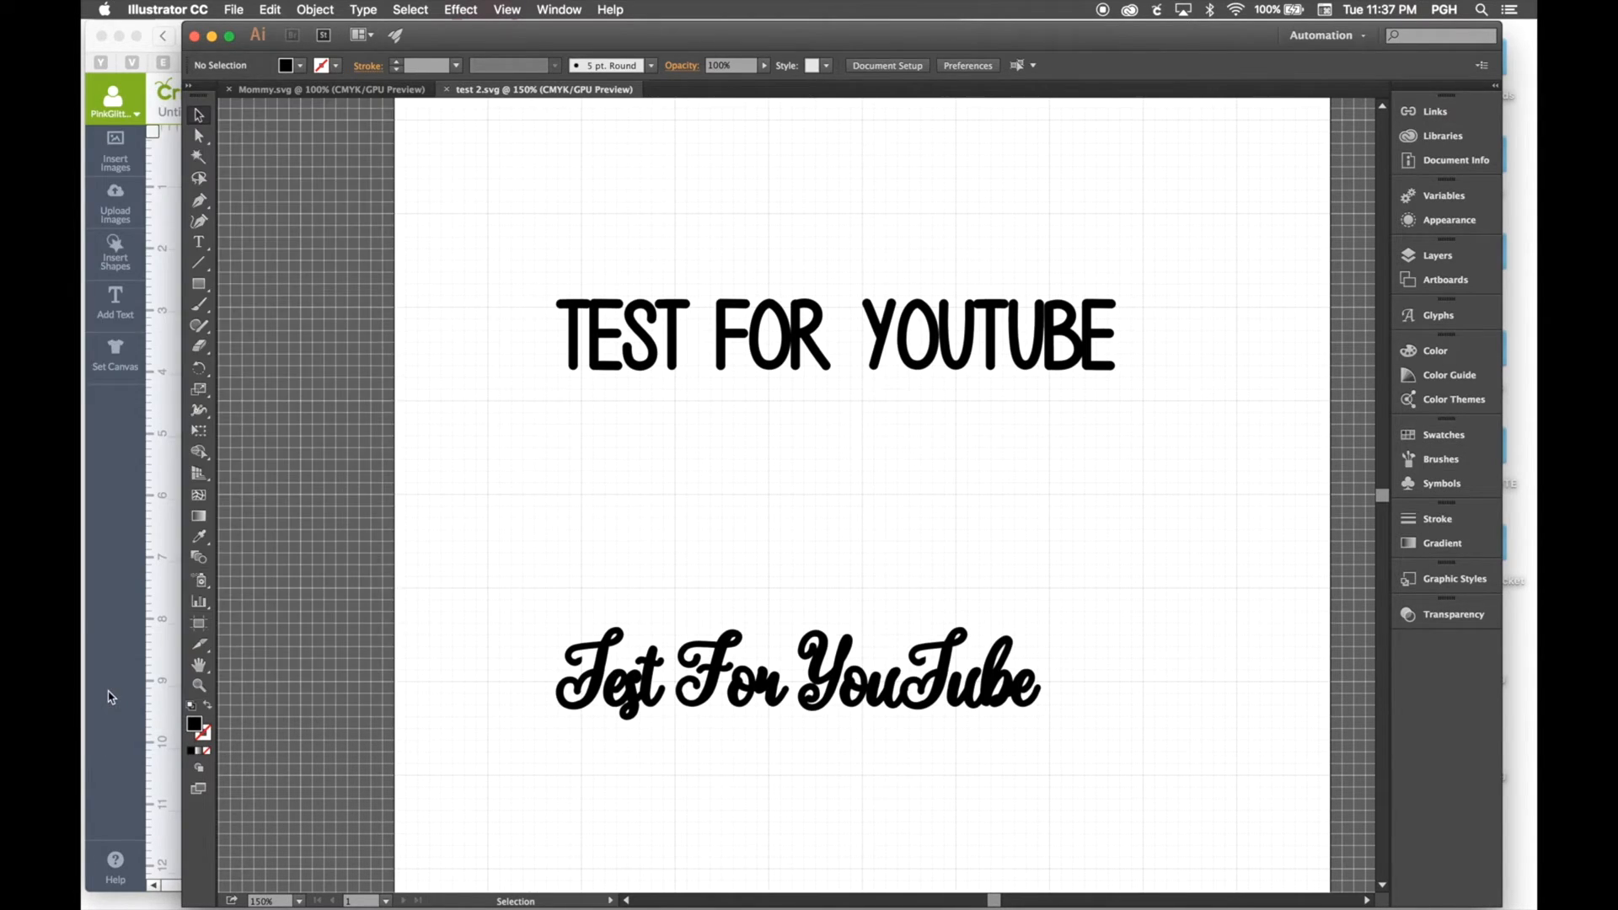
Switch to Cricut Design Space and upload test 2.svg from the Desktop as an image
click(109, 695)
click(115, 206)
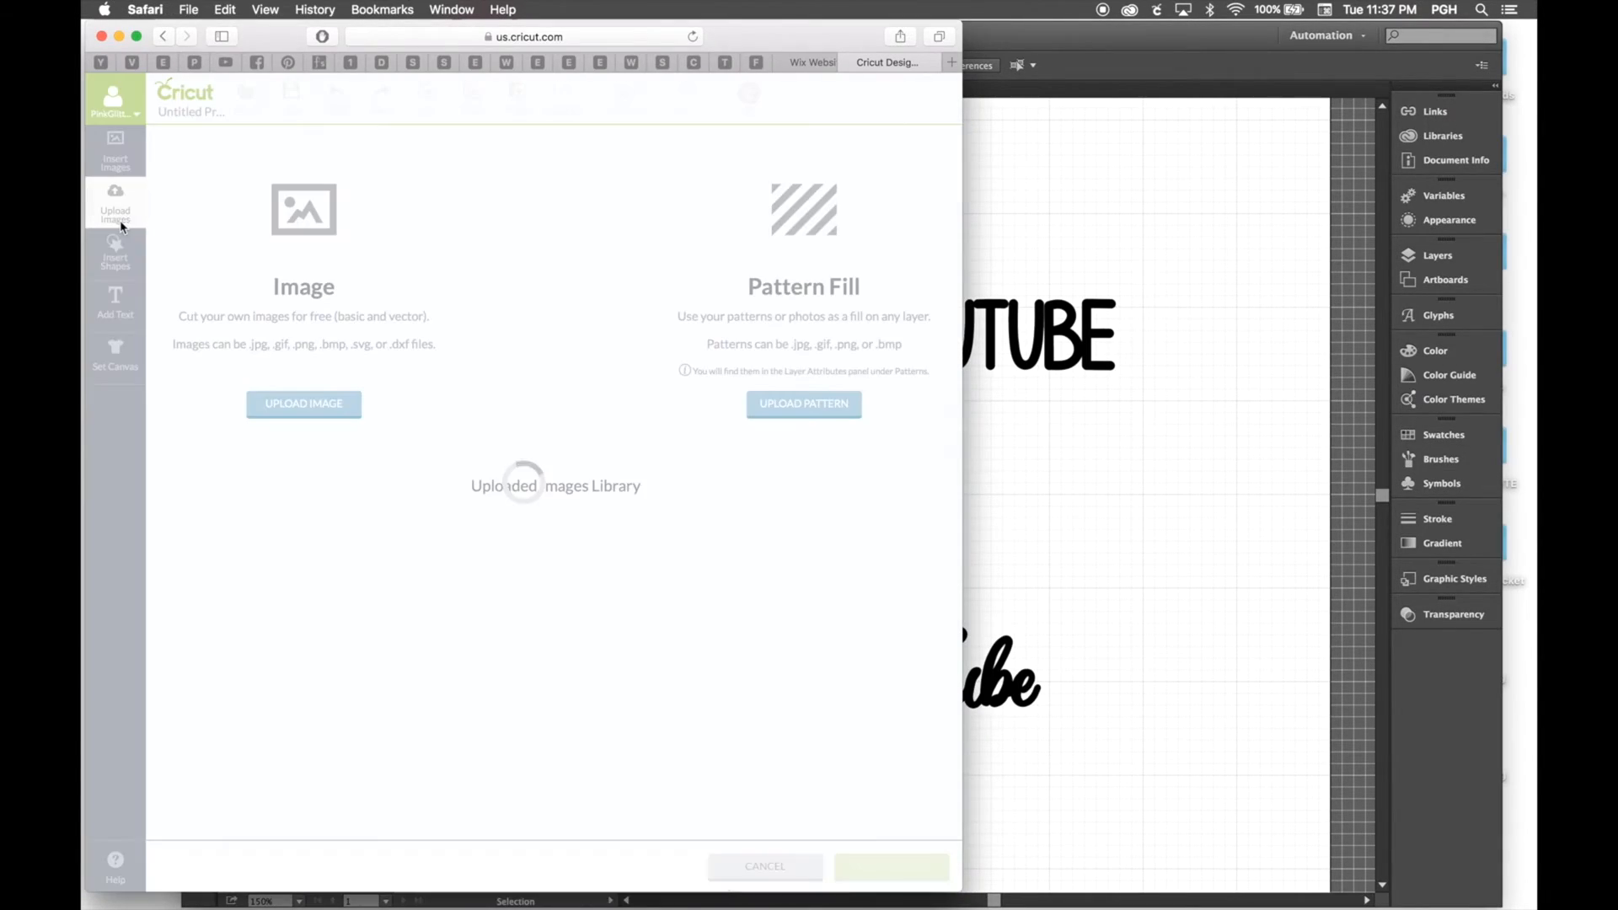
click(335, 402)
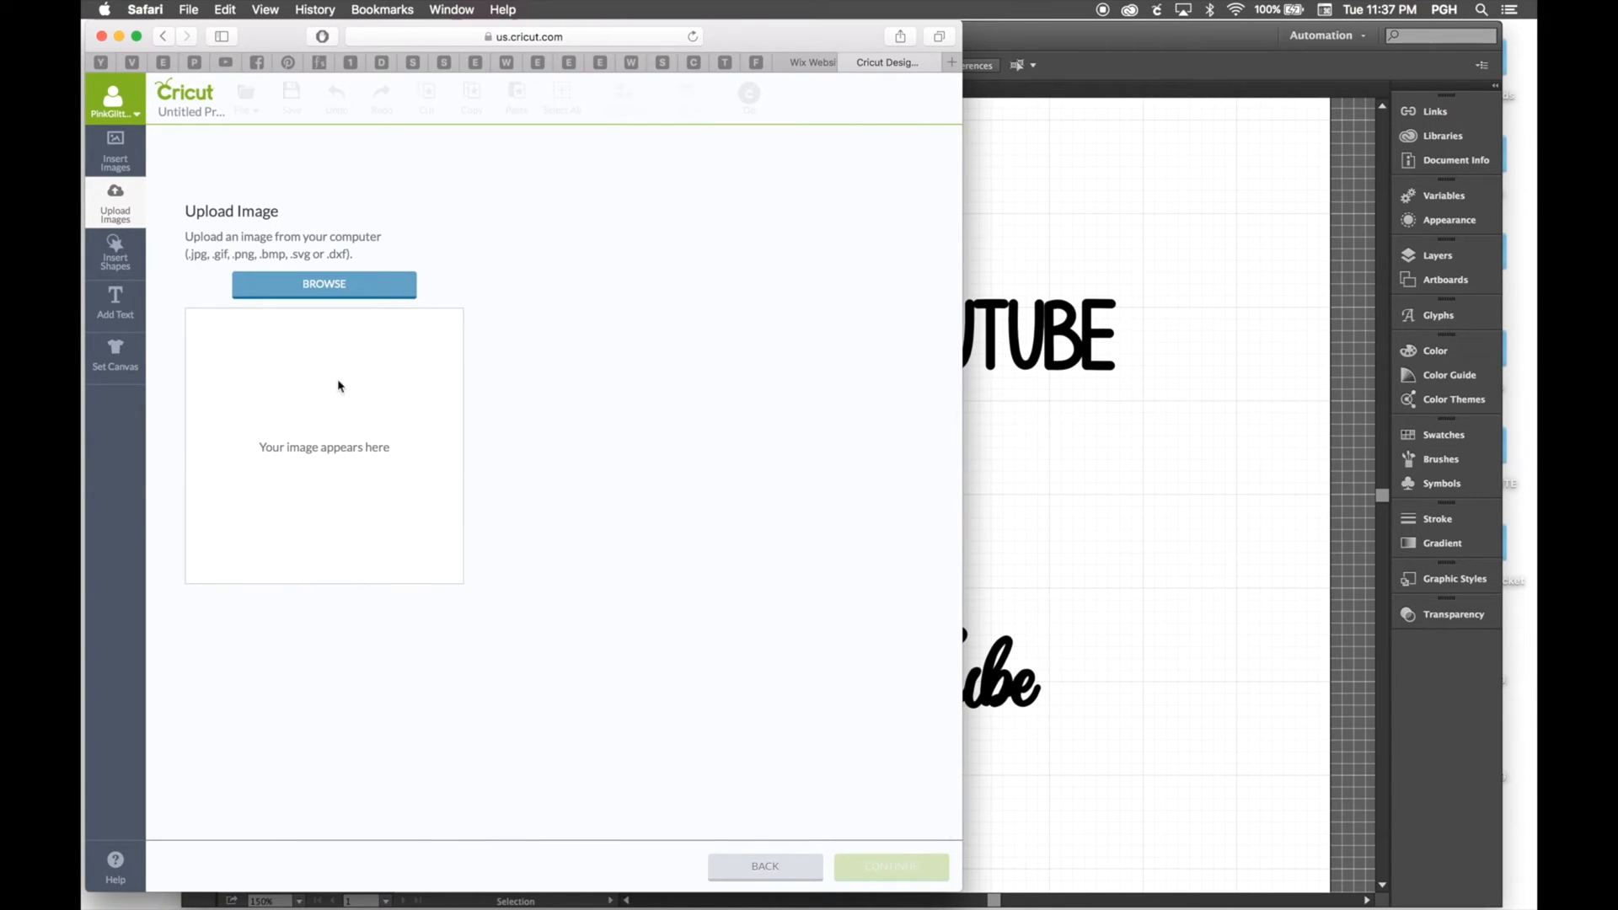
click(333, 286)
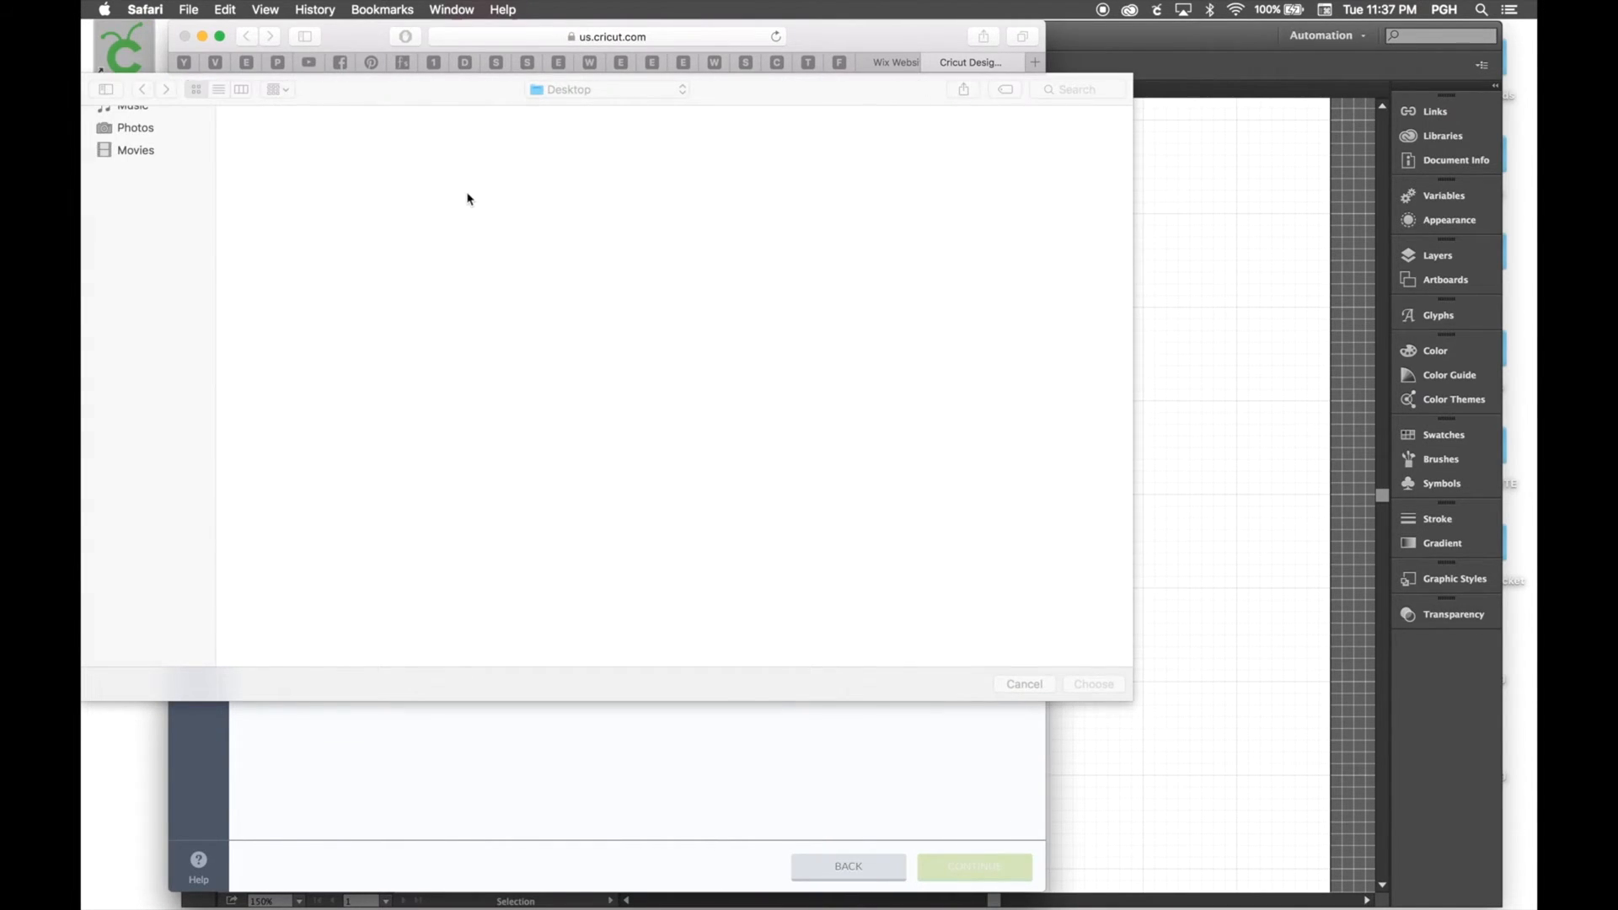
double_click(396, 182)
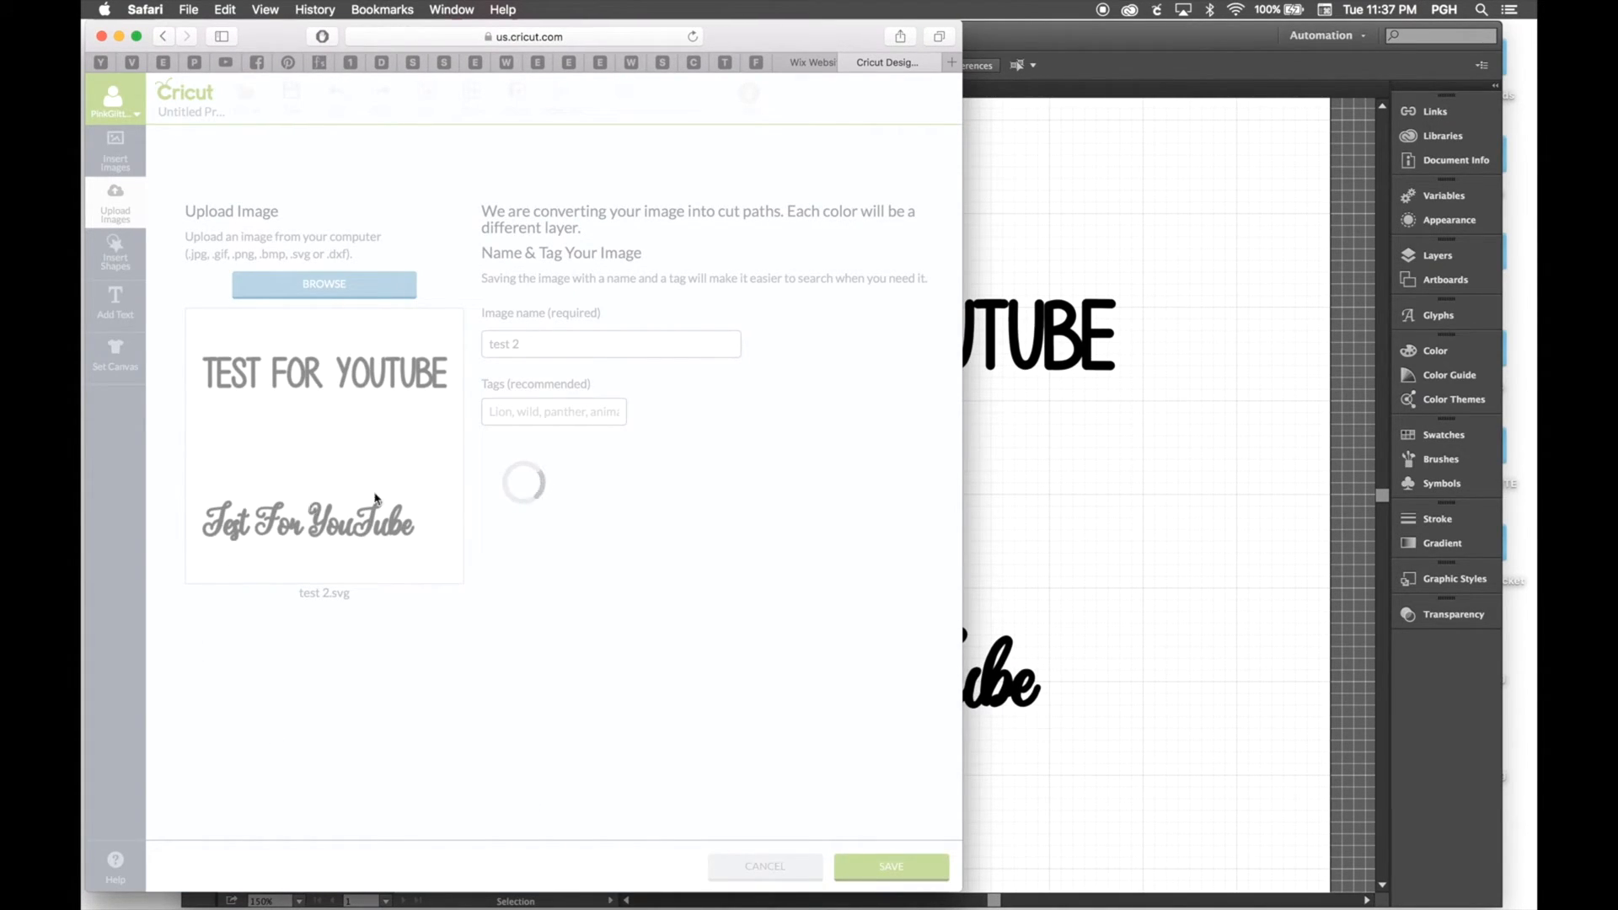
Insert the uploaded test 2 image into the project and move it to the middle of the canvas
click(238, 575)
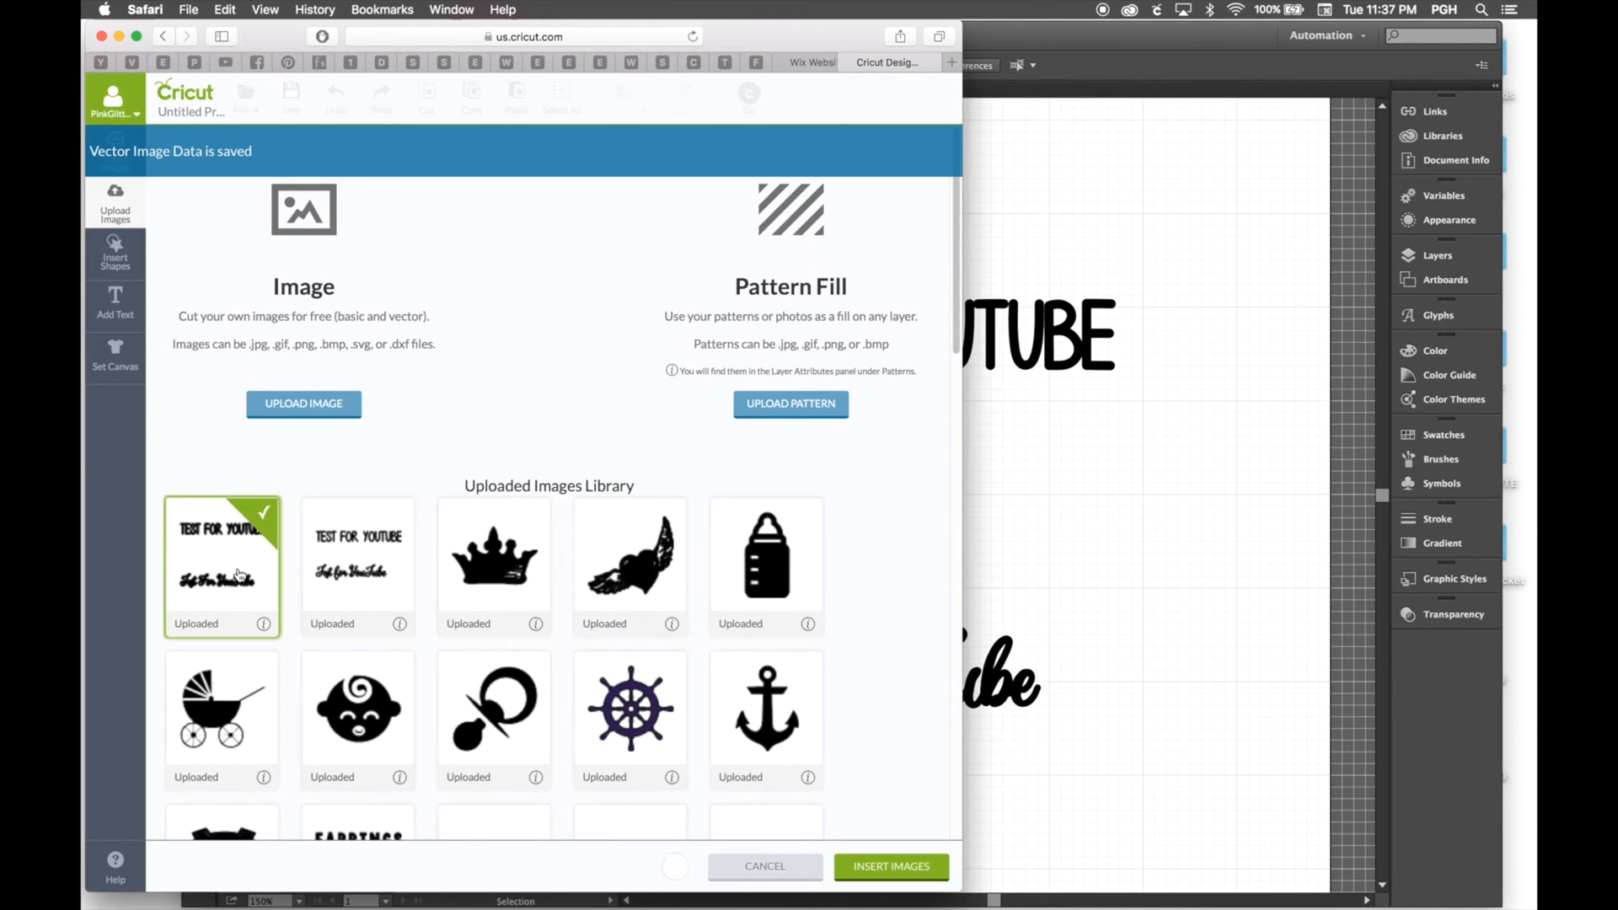
click(922, 869)
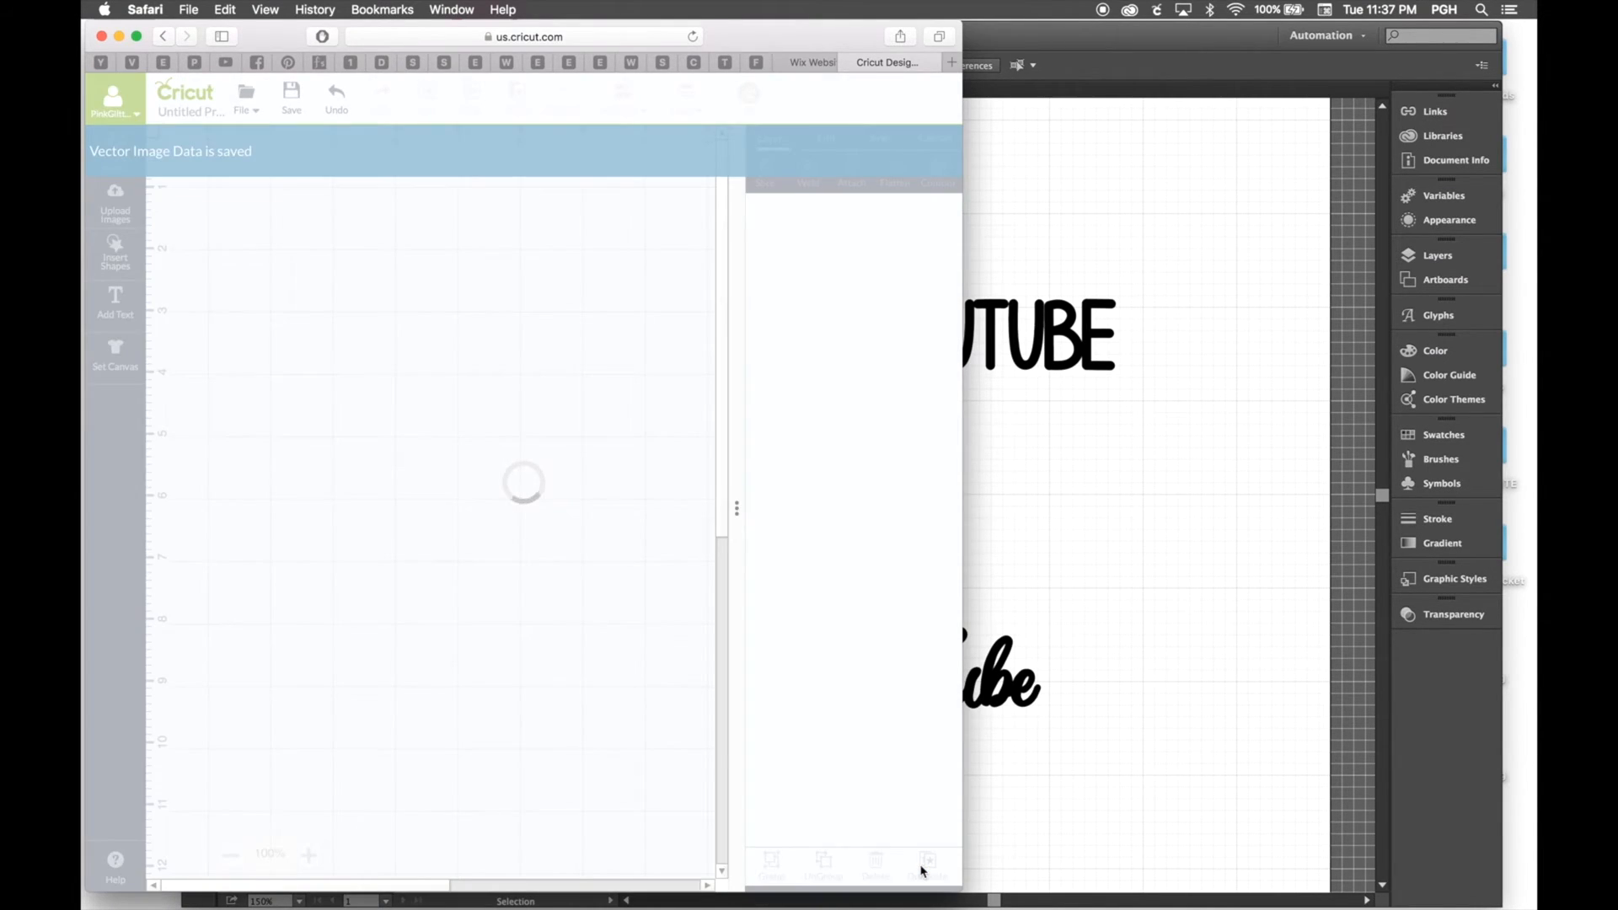
drag(962, 298, 1148, 295)
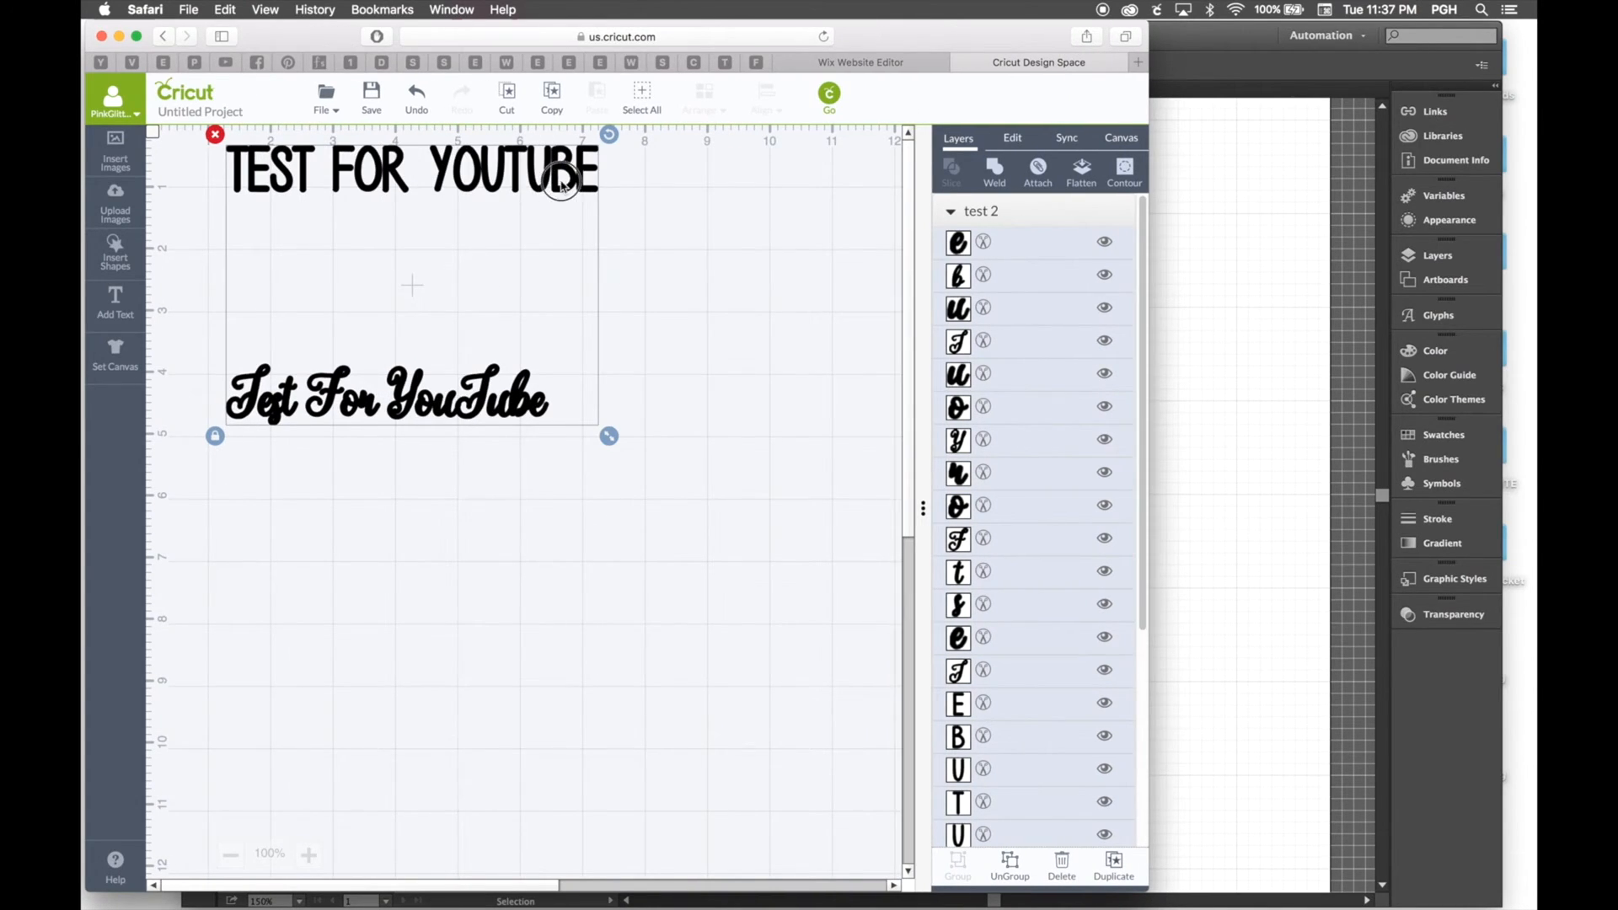
drag(561, 183, 758, 298)
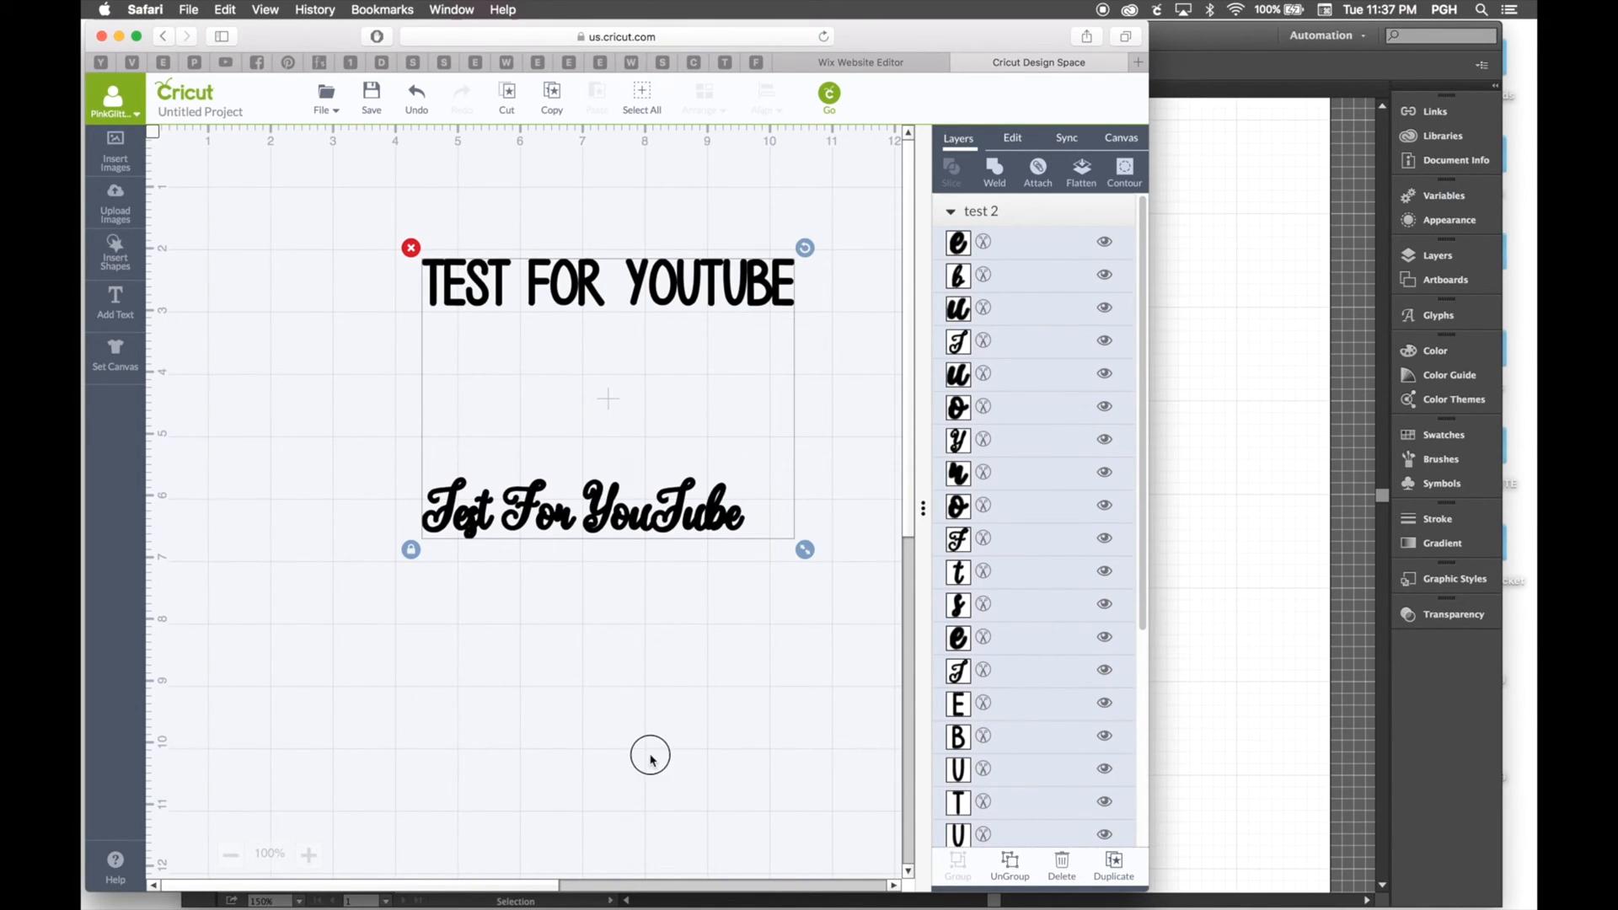
click(506, 596)
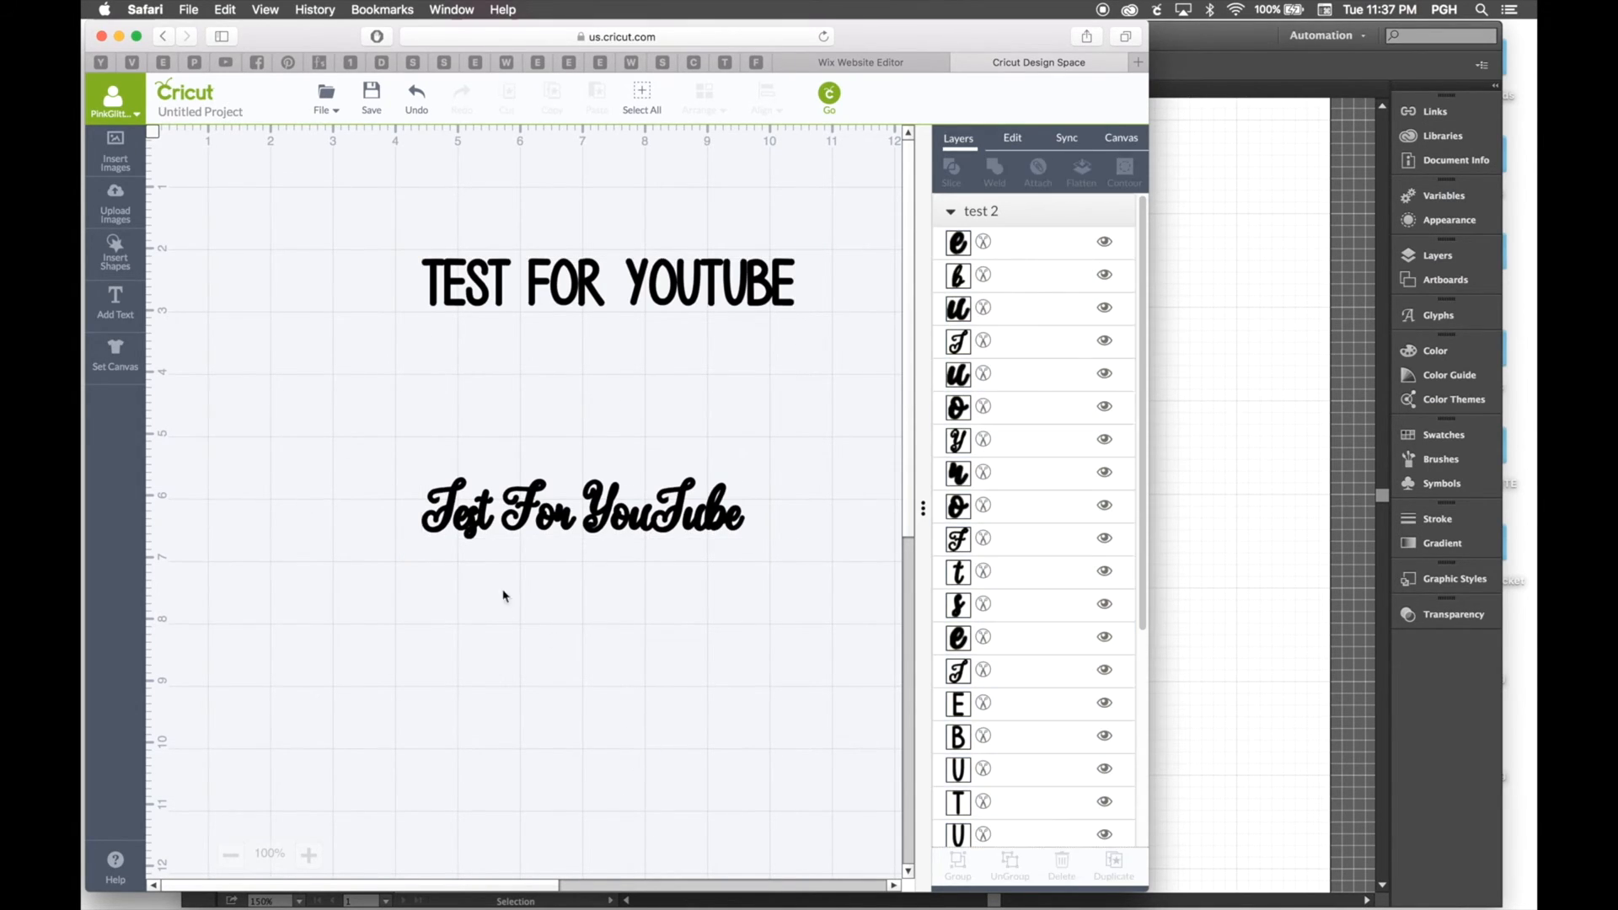
Ungroup the test 2 image into its separate letters
click(625, 323)
click(1010, 868)
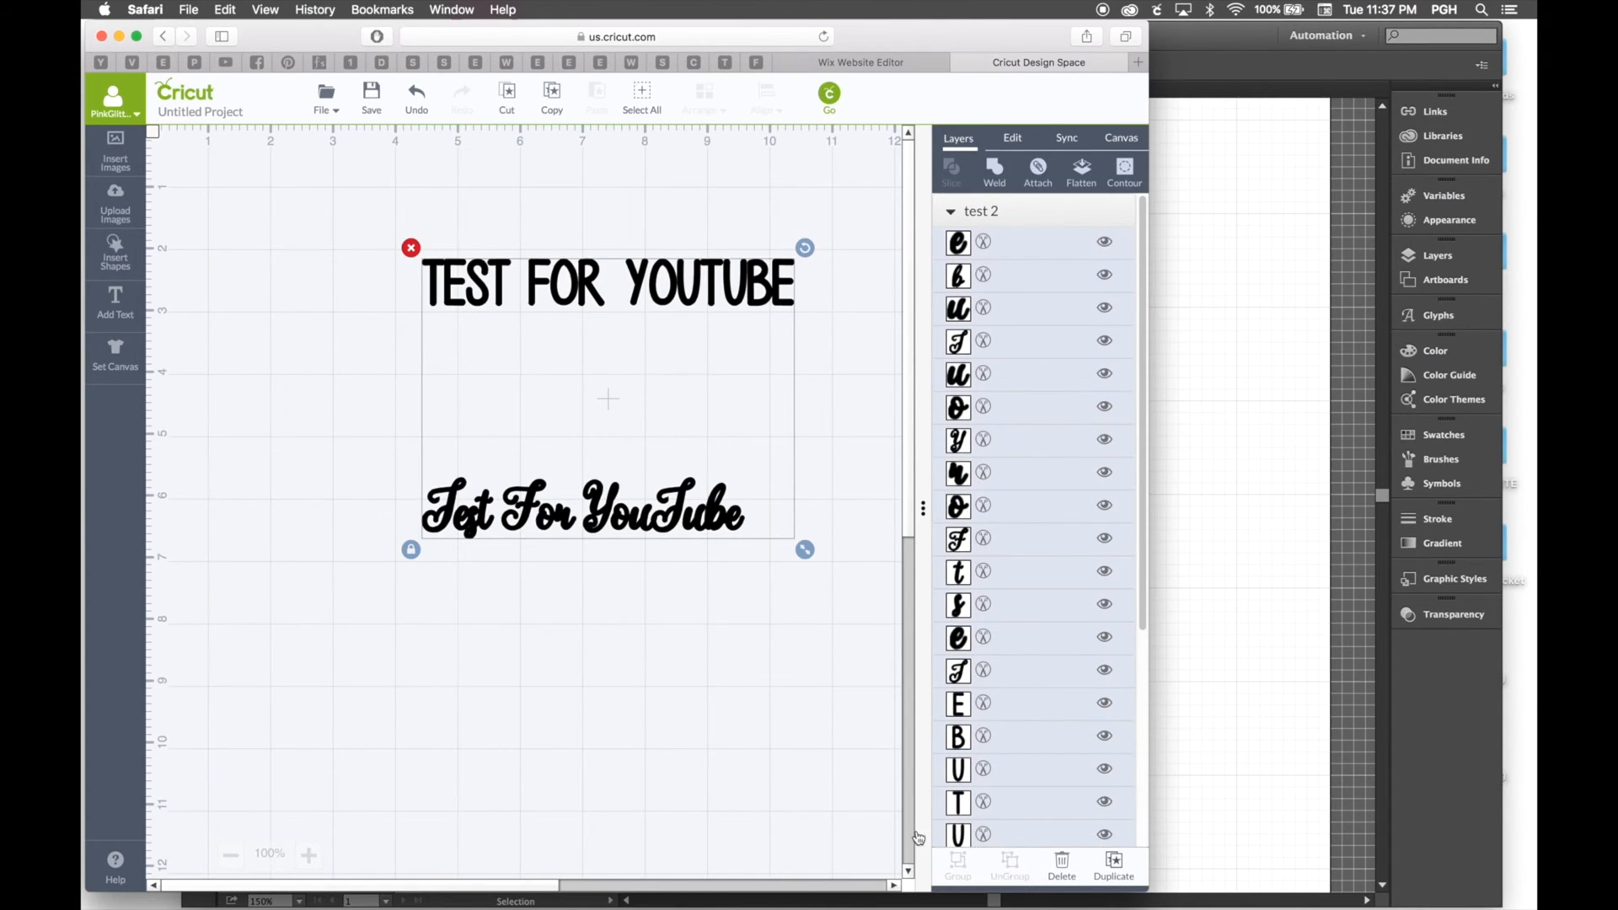
click(567, 750)
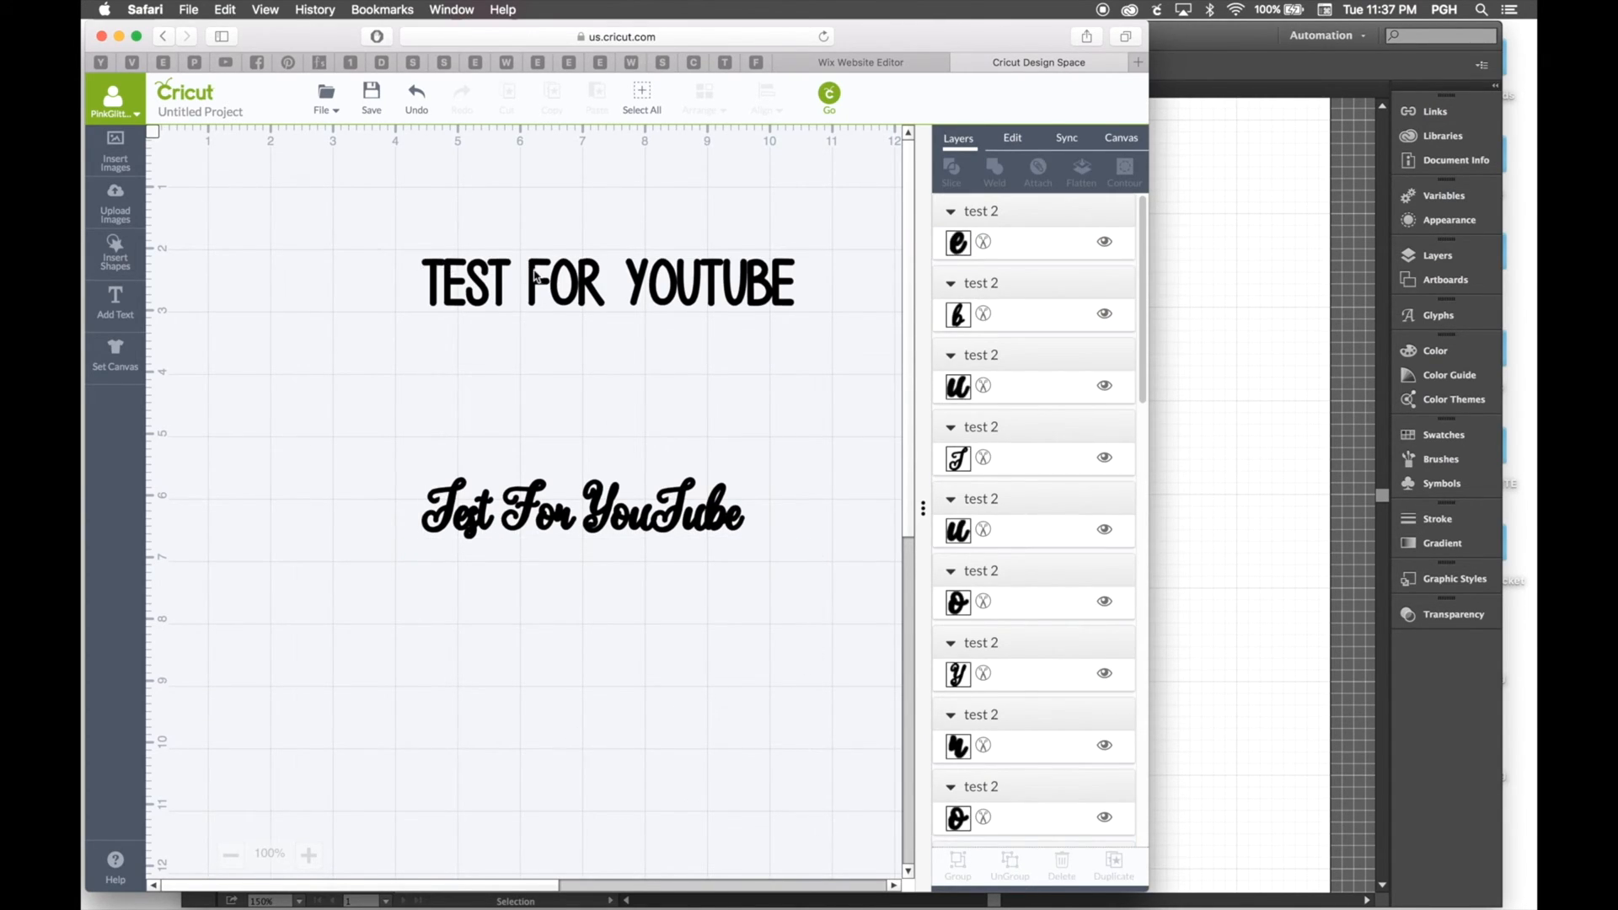
Weld the letters of the upper text line together, and weld the script line's letters likewise
drag(395, 216, 885, 371)
click(996, 170)
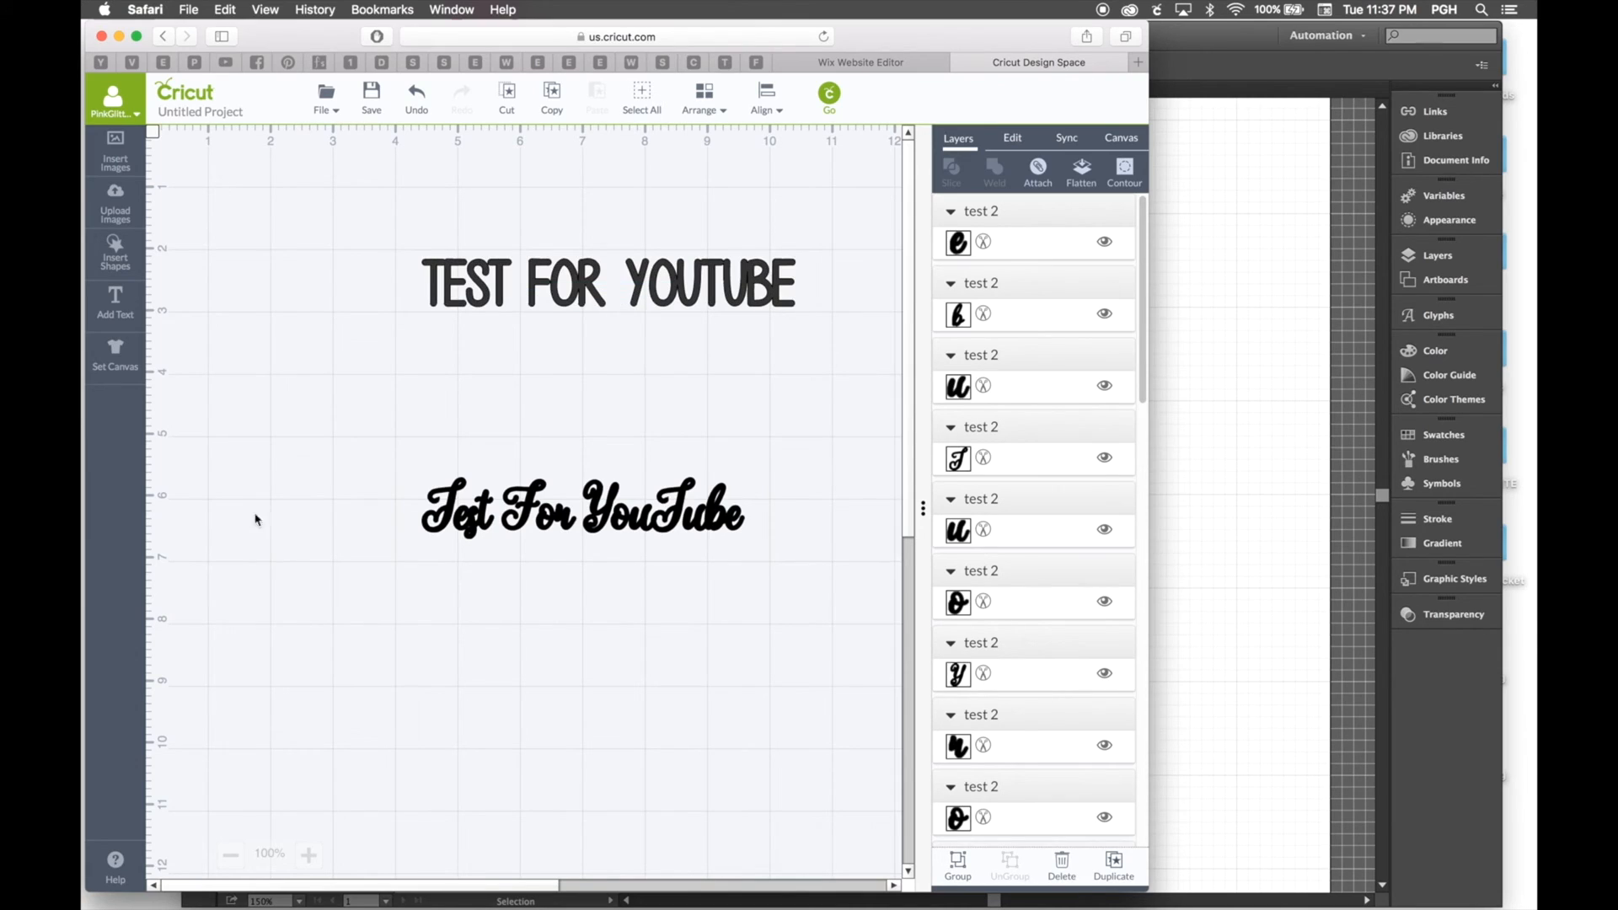
drag(798, 585, 350, 456)
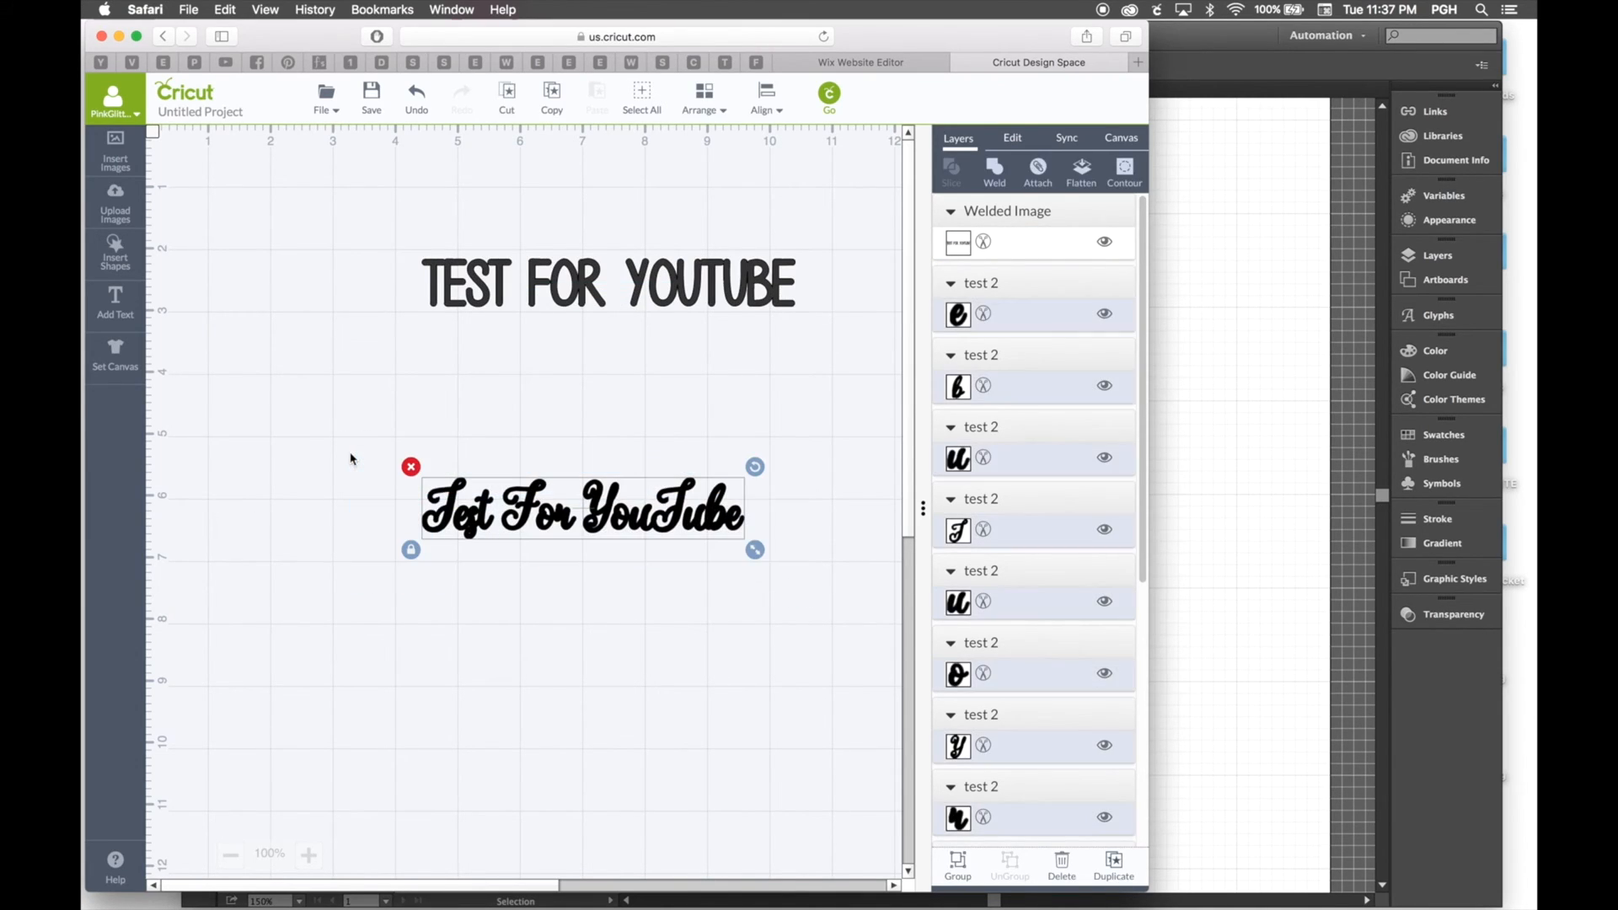
click(993, 173)
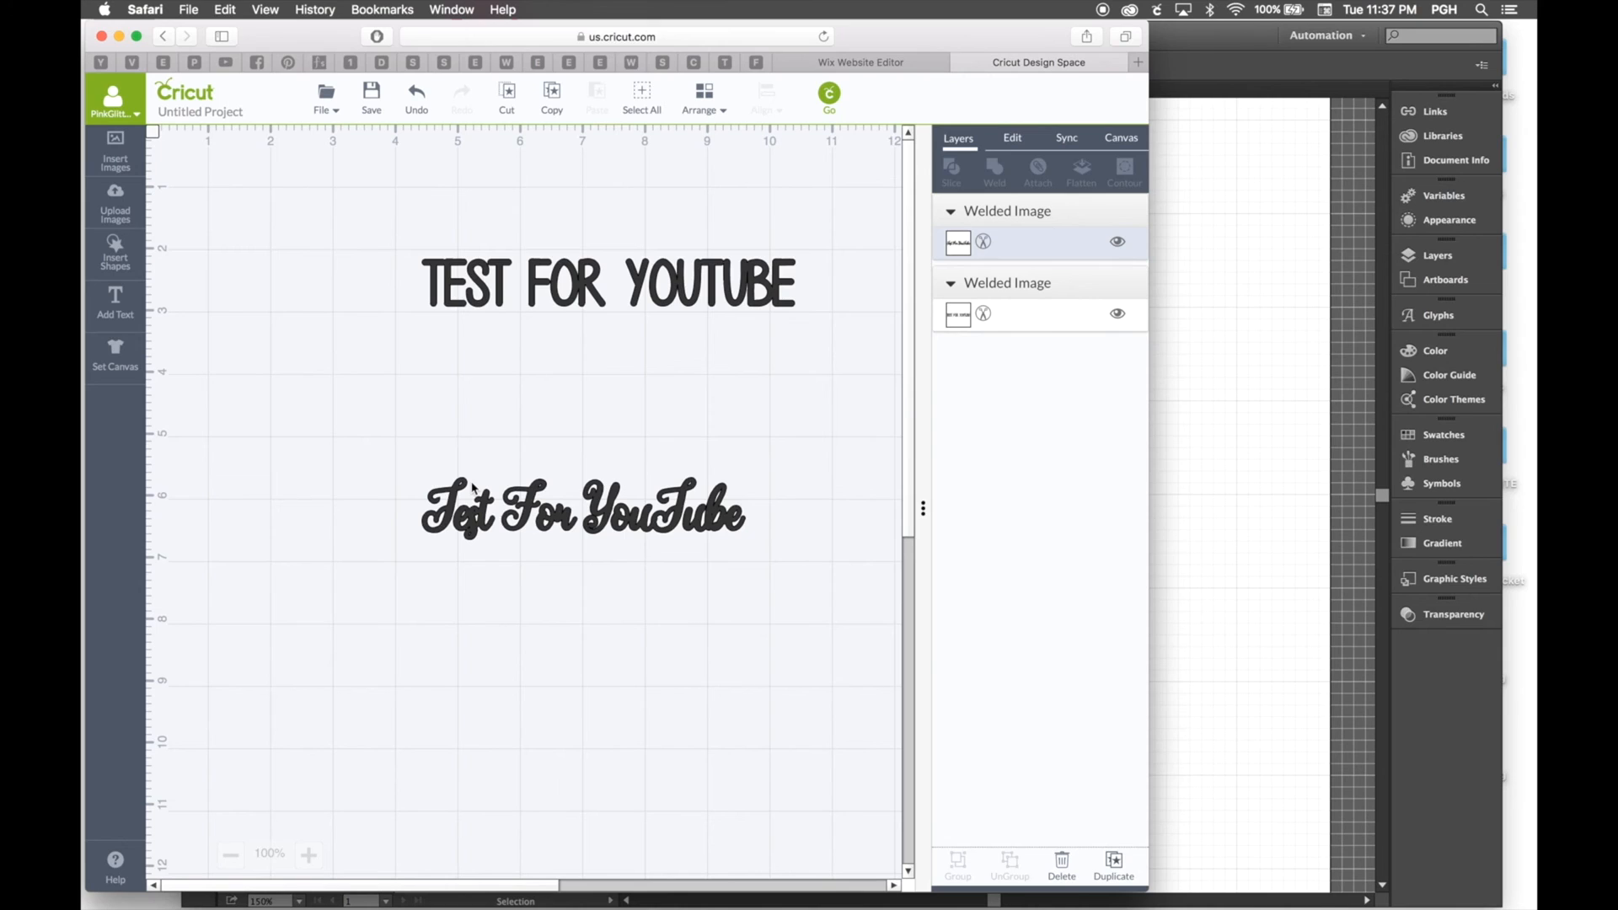
Switch back to the test 2.svg document in Illustrator
click(1251, 42)
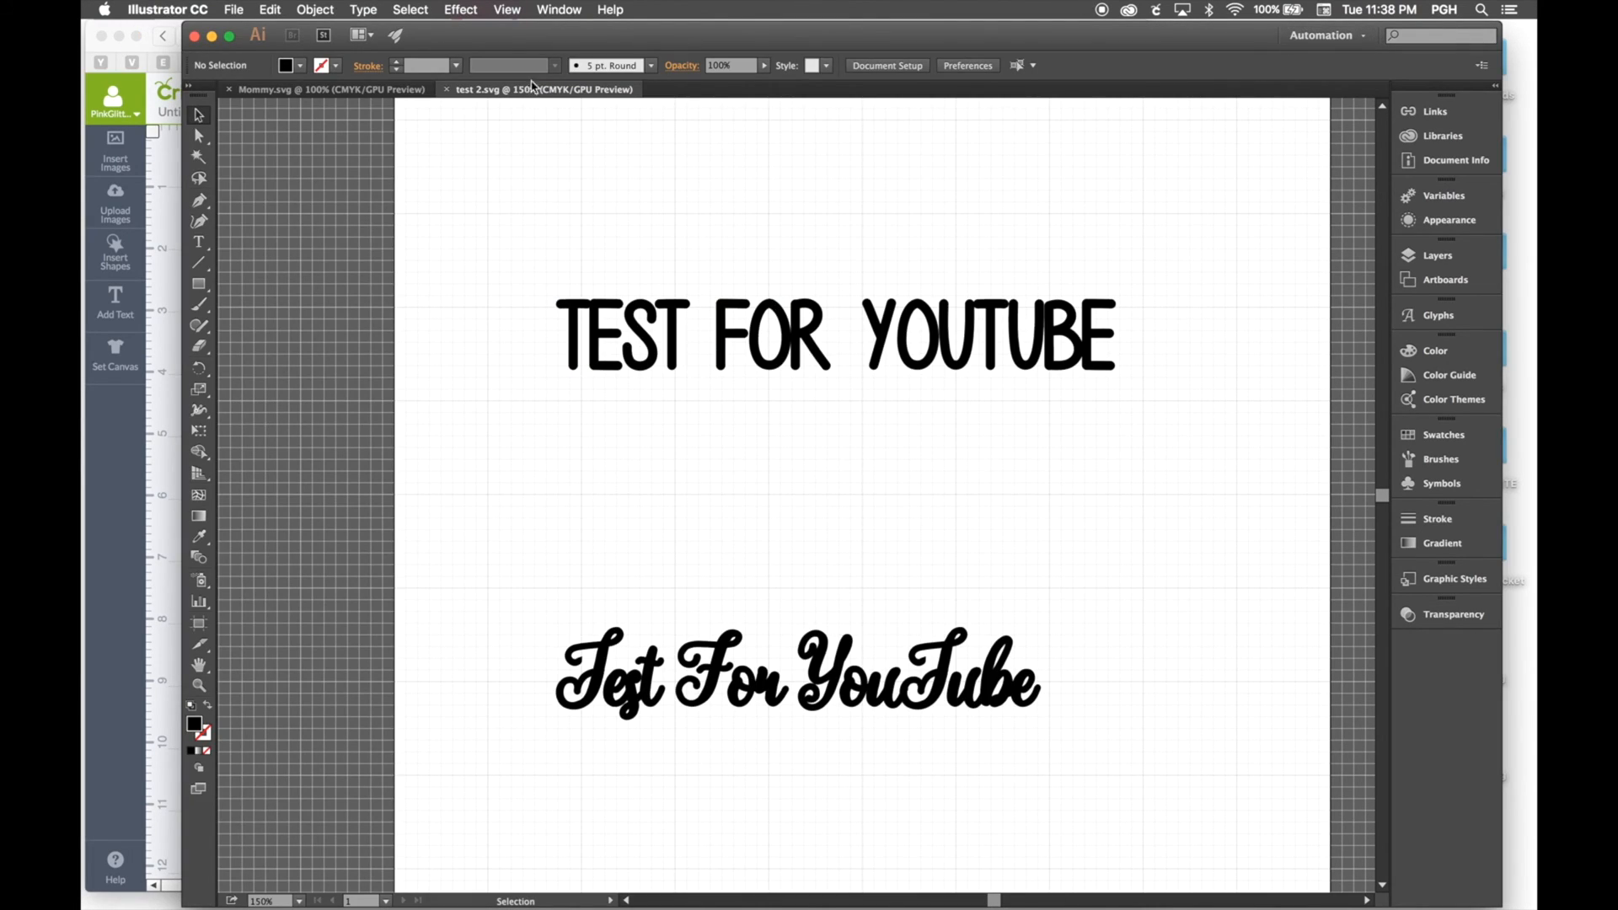